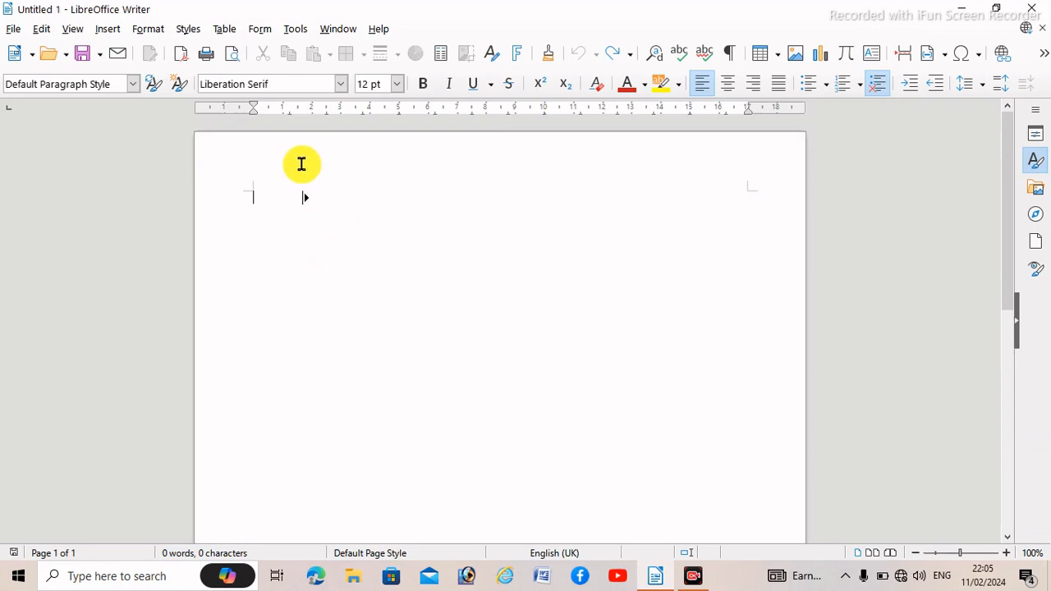
Step: Insert a table with 4 columns and 5 rows, without a table style
left_click(230, 35)
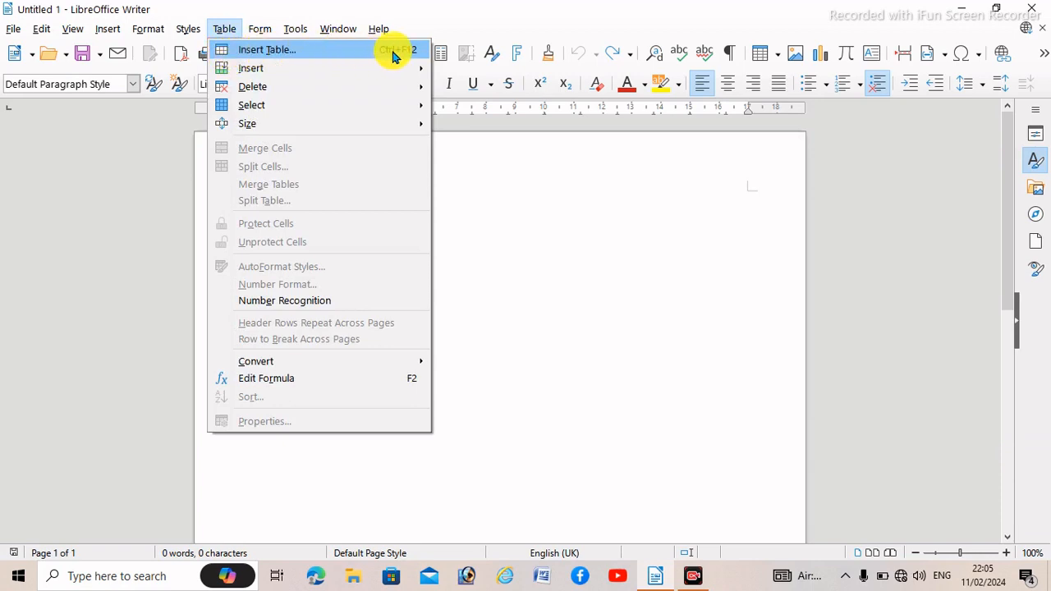
left_click(333, 54)
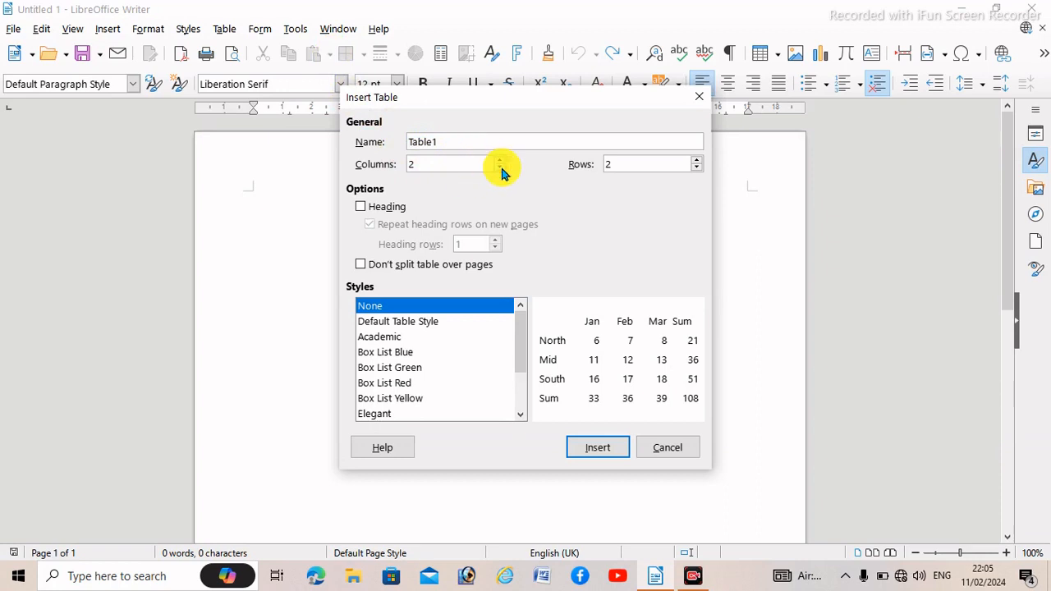
left_click(498, 159)
left_click(499, 159)
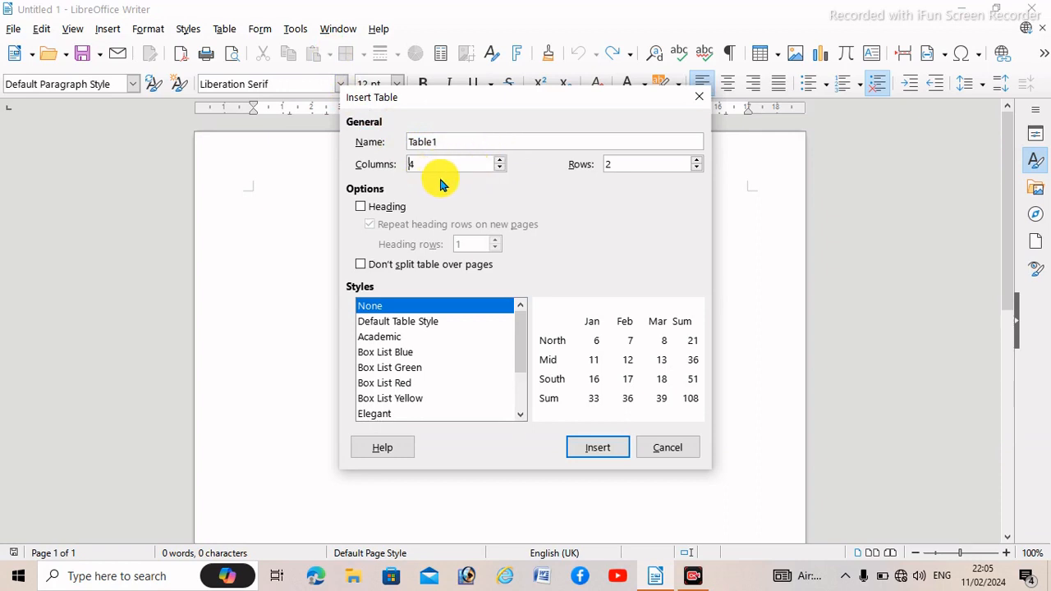
left_click(498, 160)
left_click(499, 168)
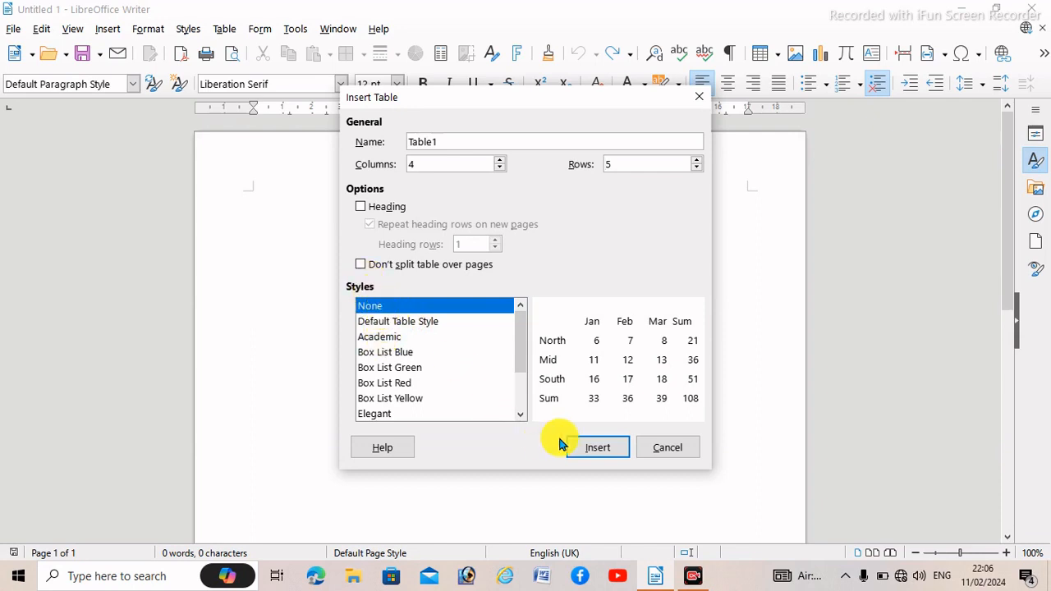
left_click(602, 451)
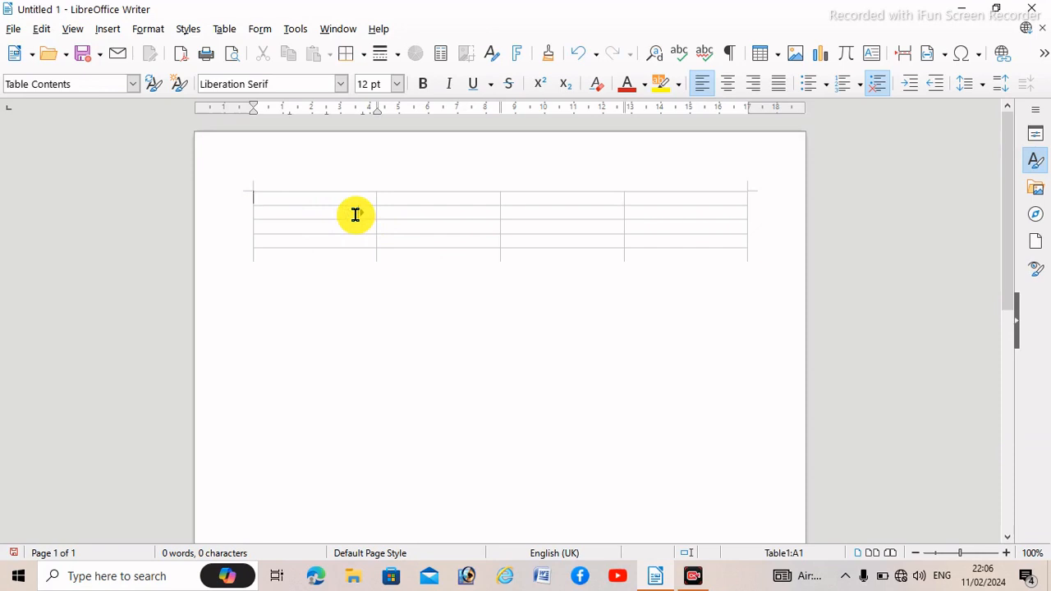
Step: Preview the Default Table Style for a new table without inserting it, and undo the unstyled table's insertion
left_click(223, 30)
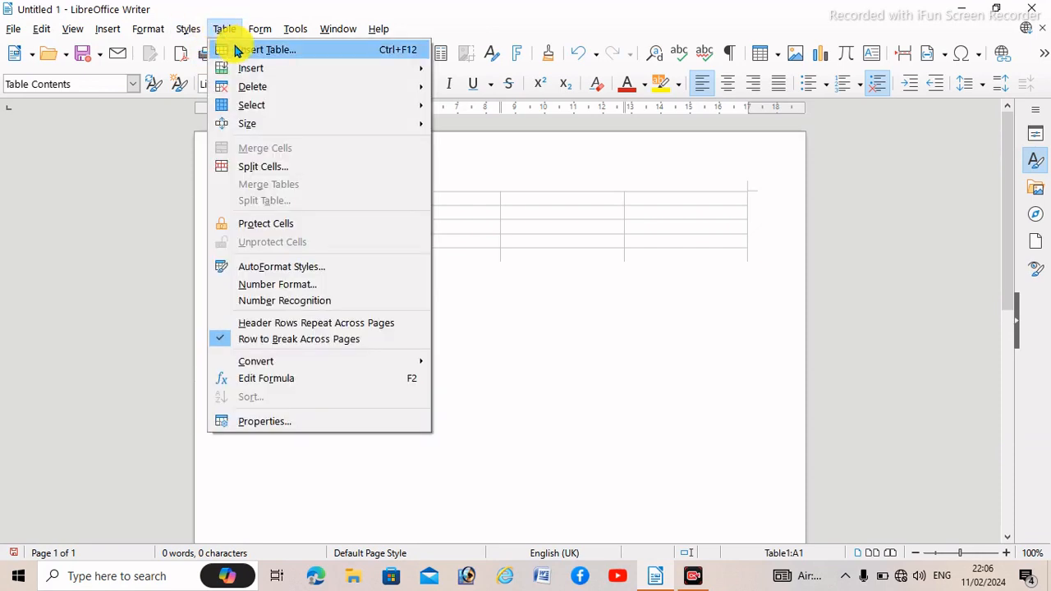
left_click(237, 51)
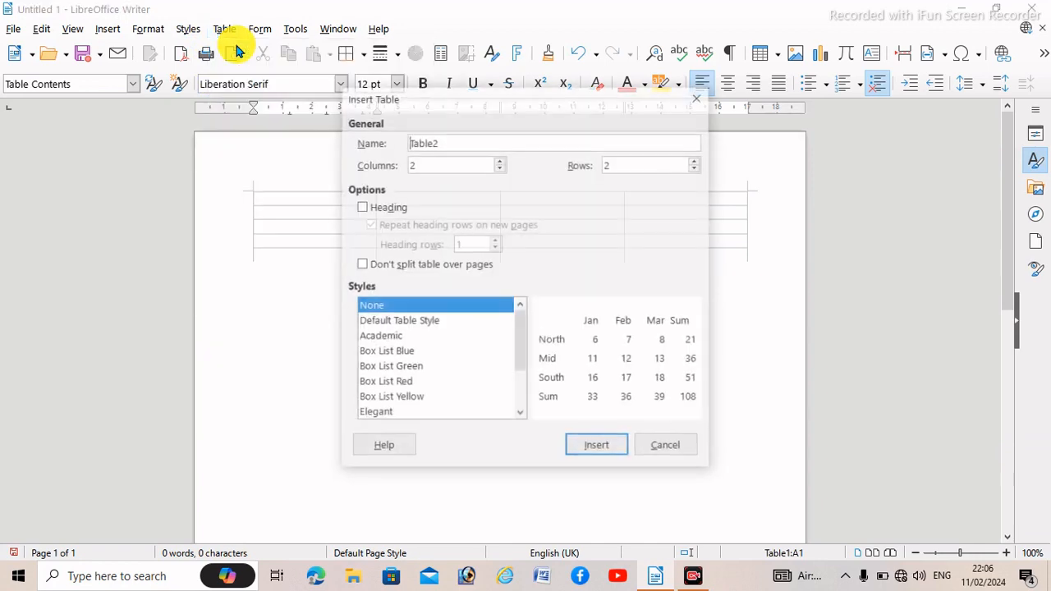
left_click(399, 322)
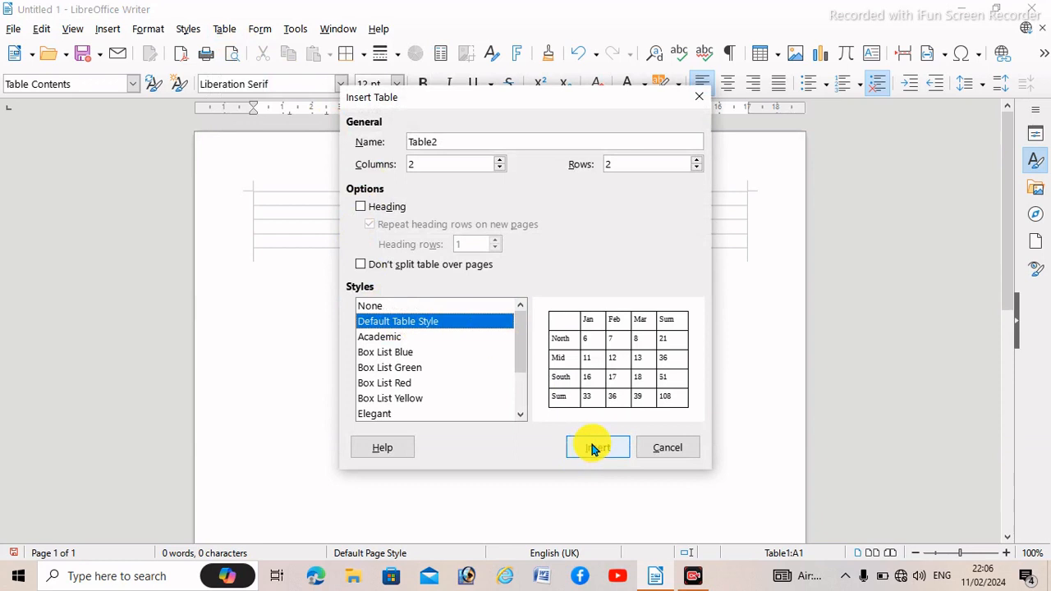
left_click(665, 448)
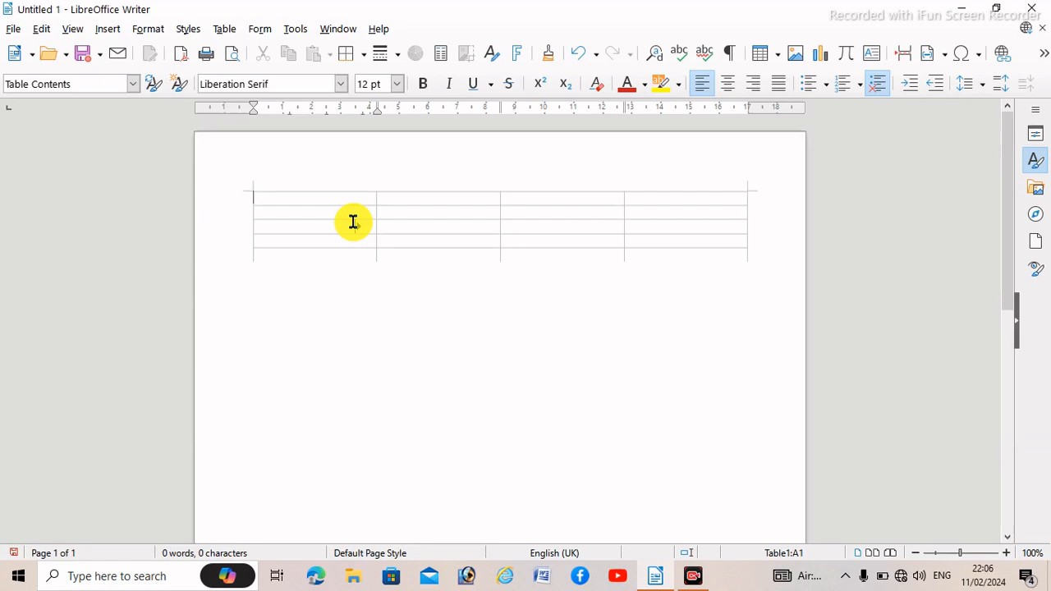
key("ctrl+z")
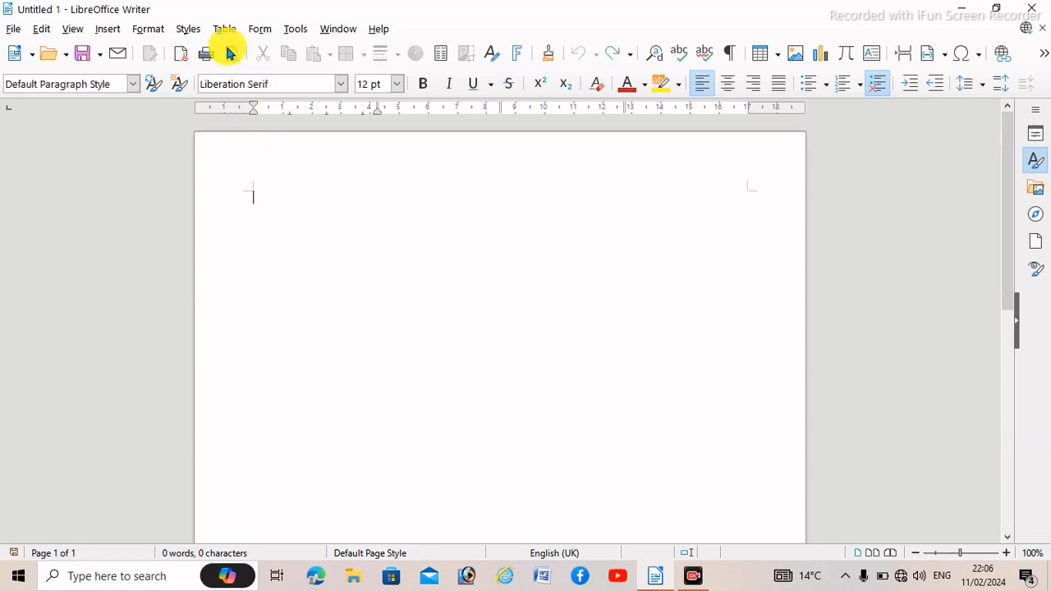
Step: Insert a table with 4 columns and 6 rows using the Default Table Style
left_click(224, 29)
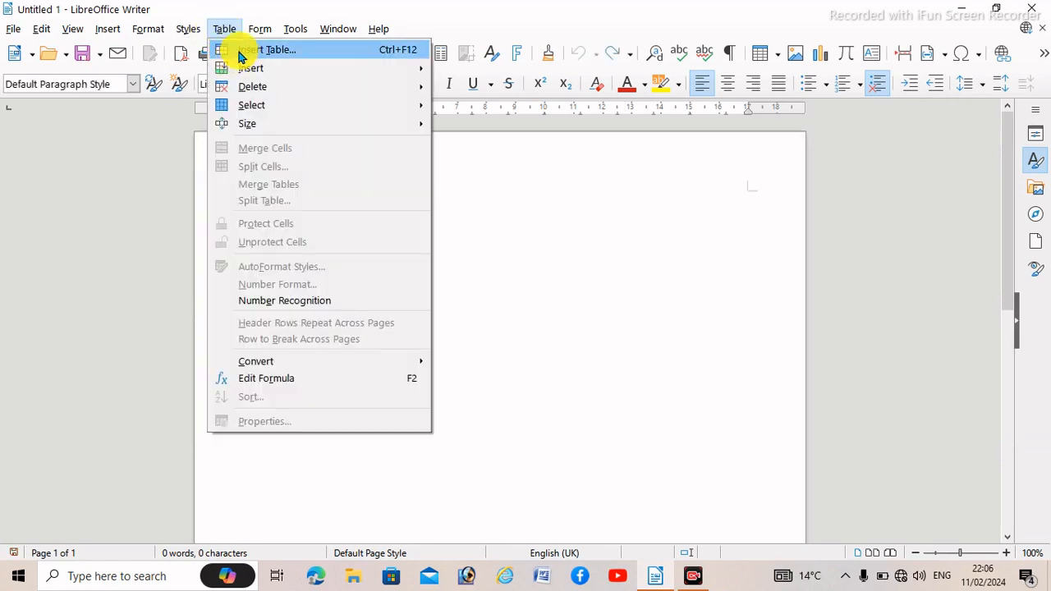
left_click(230, 47)
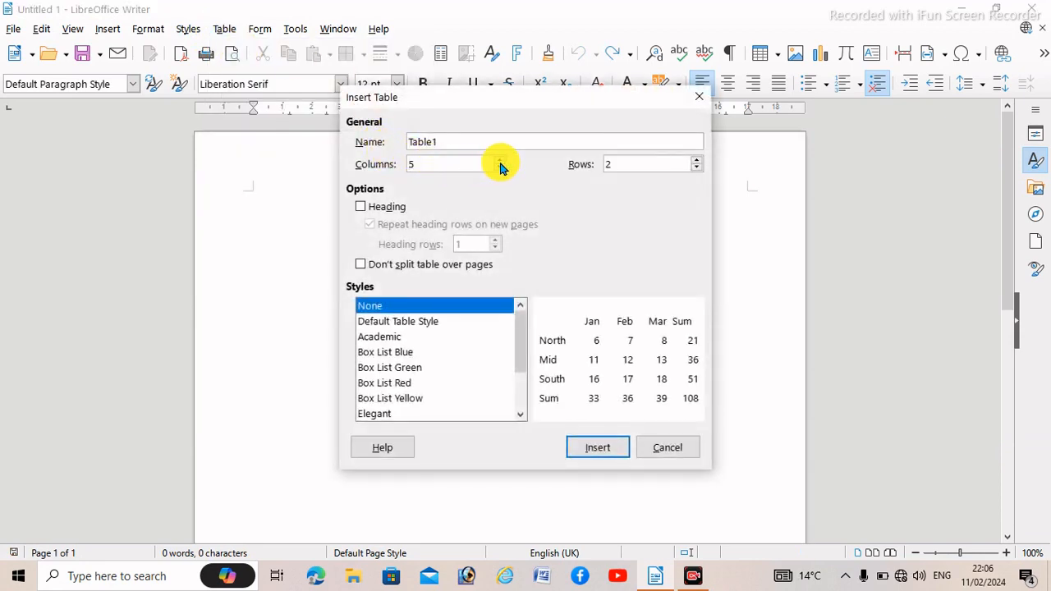
left_click(499, 167)
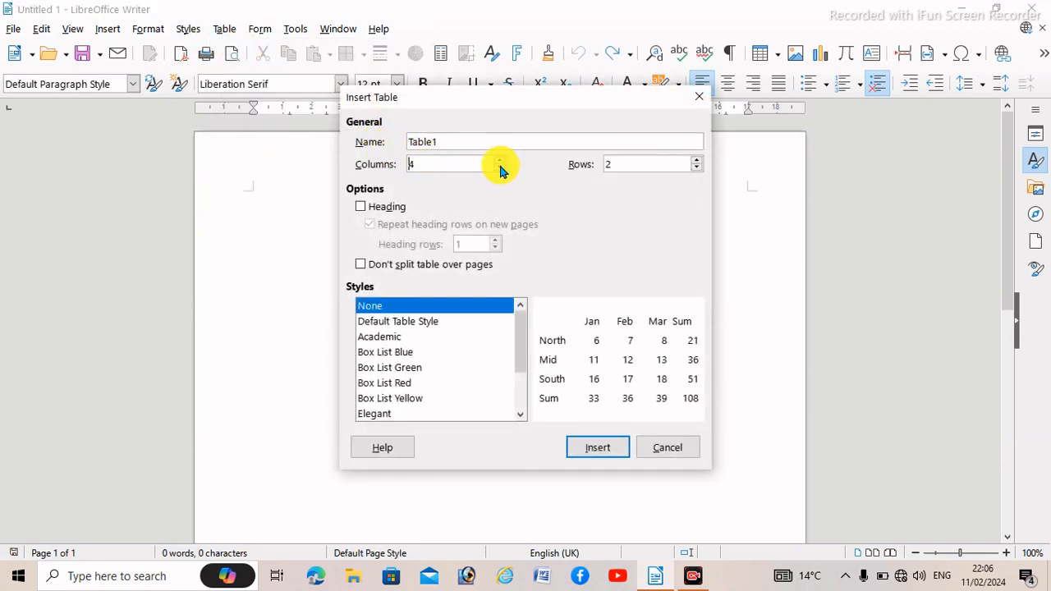
left_click(695, 164)
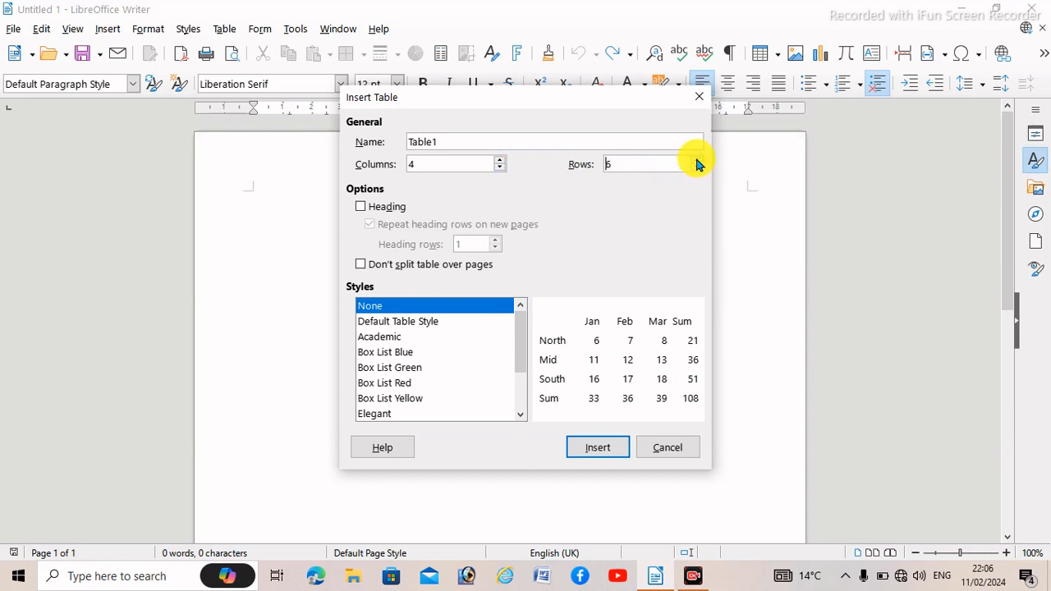
left_click(384, 323)
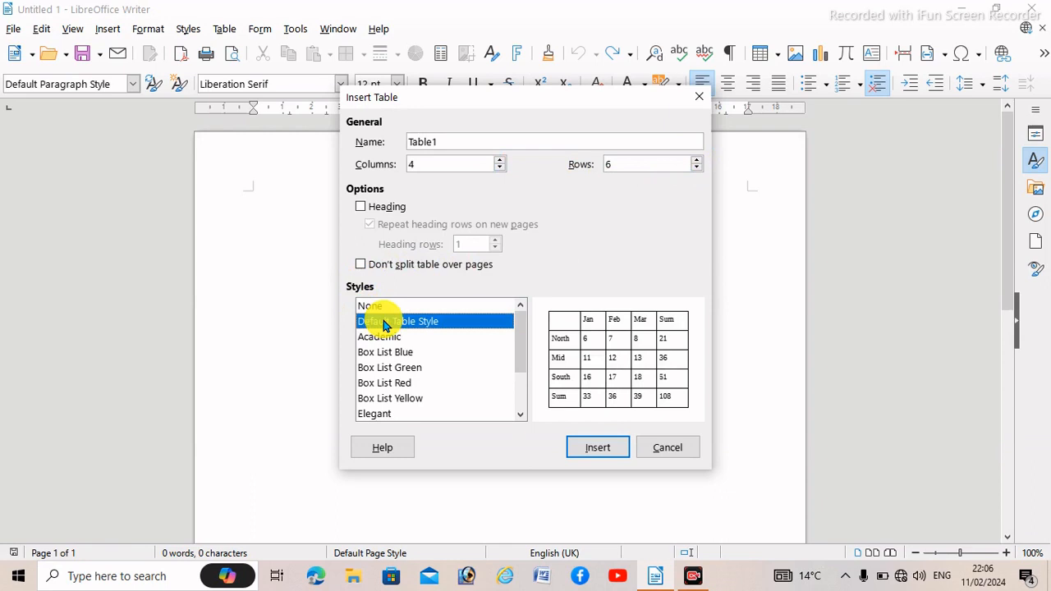
left_click(599, 448)
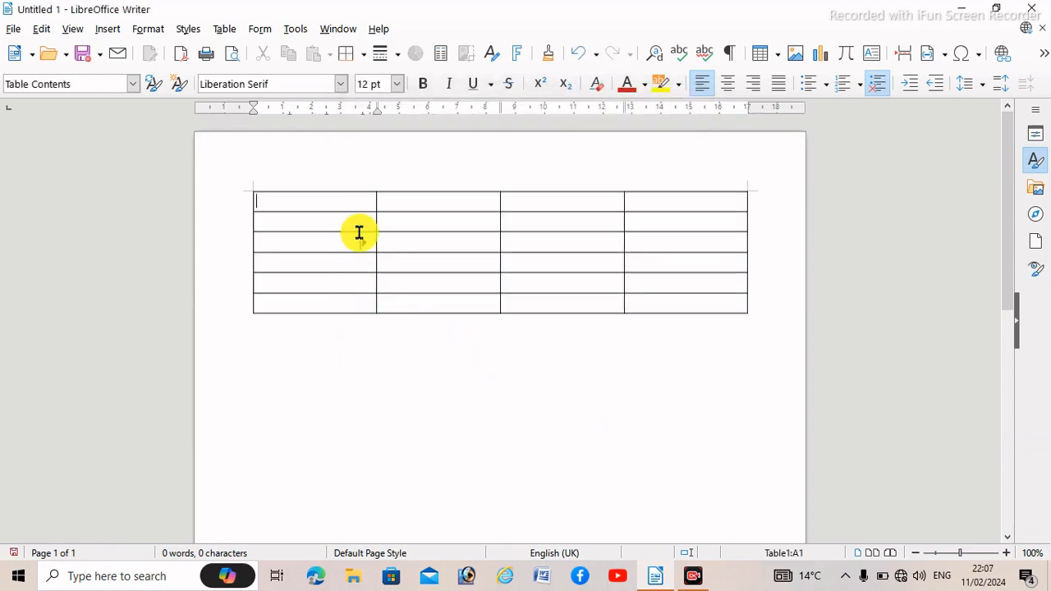
Step: Fill the table's first row with the column headings sno, name, post and salary
left_click(382, 178)
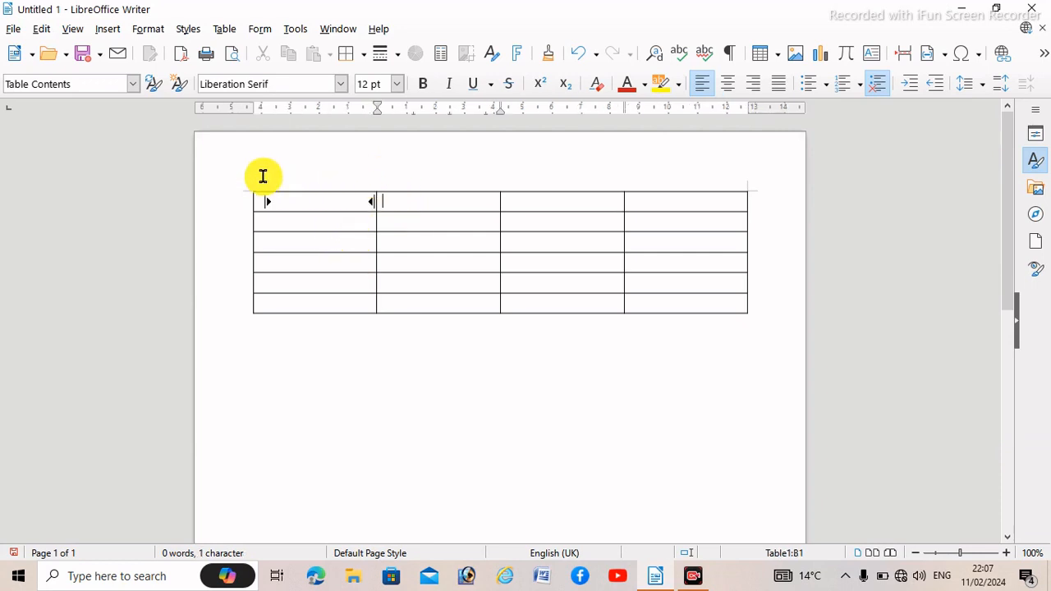
left_click(322, 201)
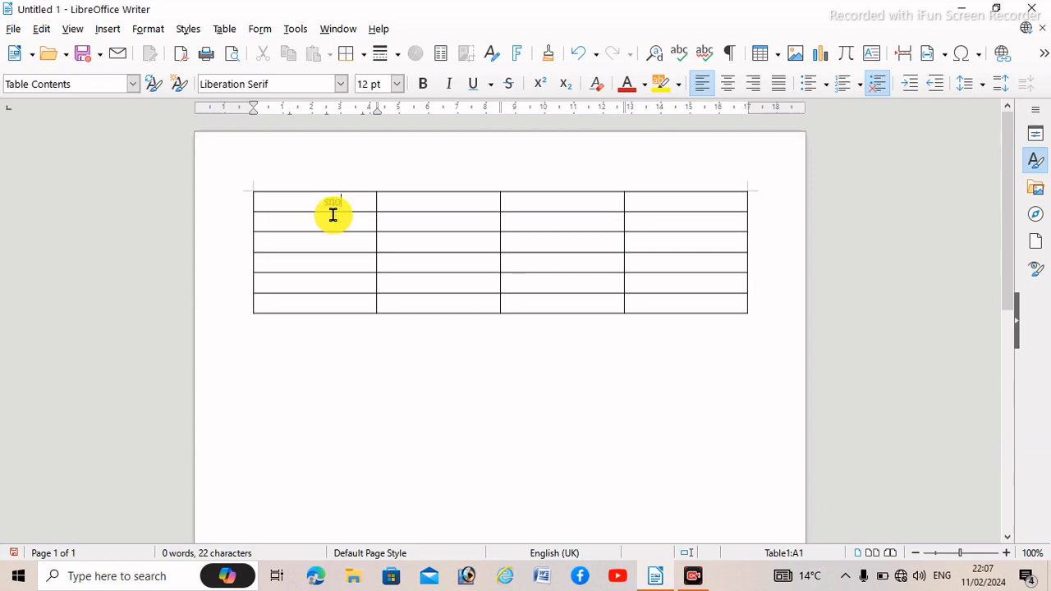
left_click(407, 202)
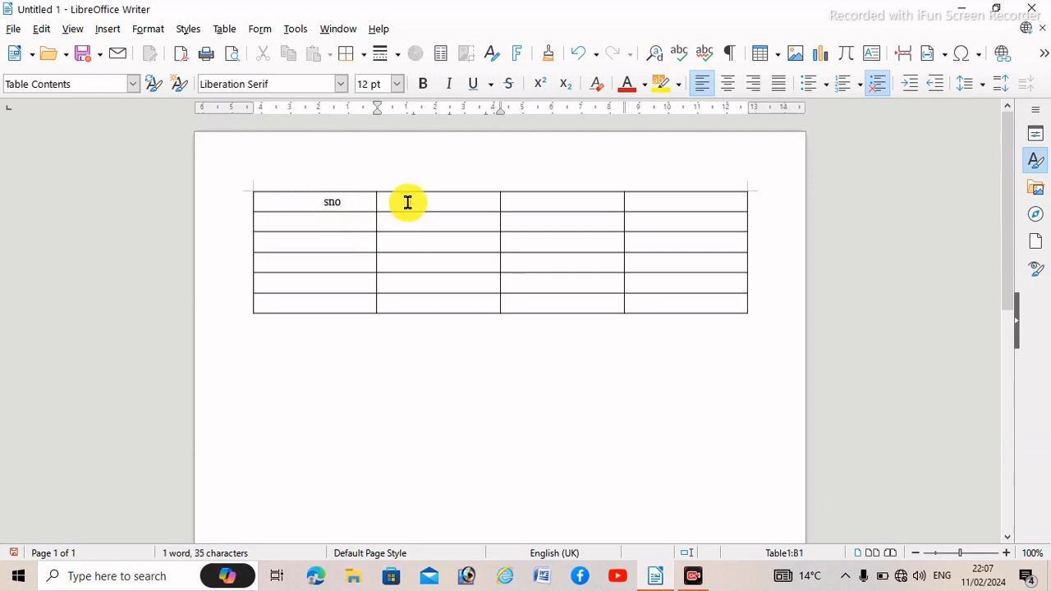
type("name")
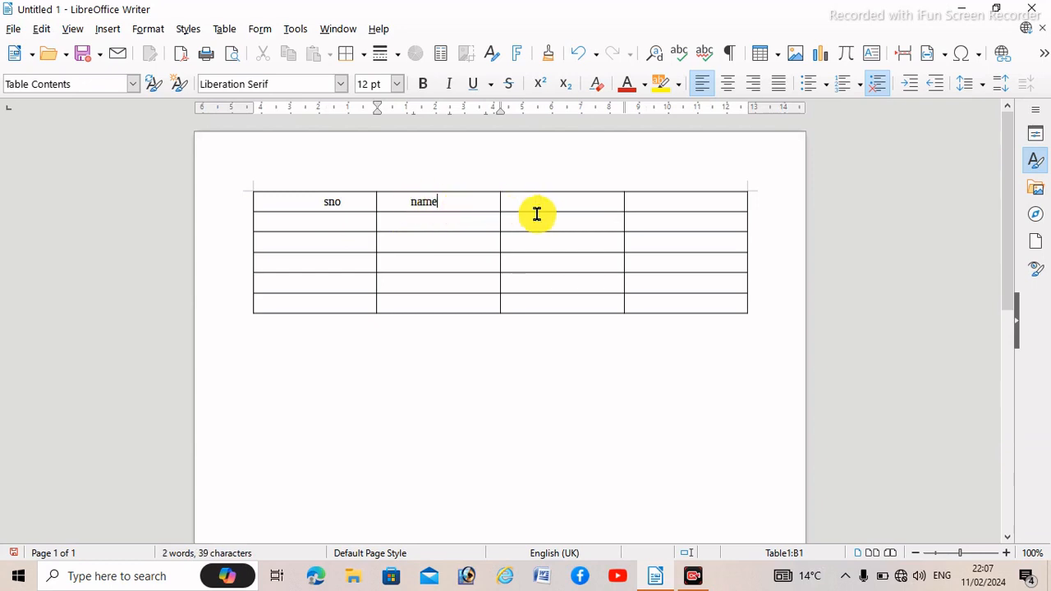
left_click(538, 213)
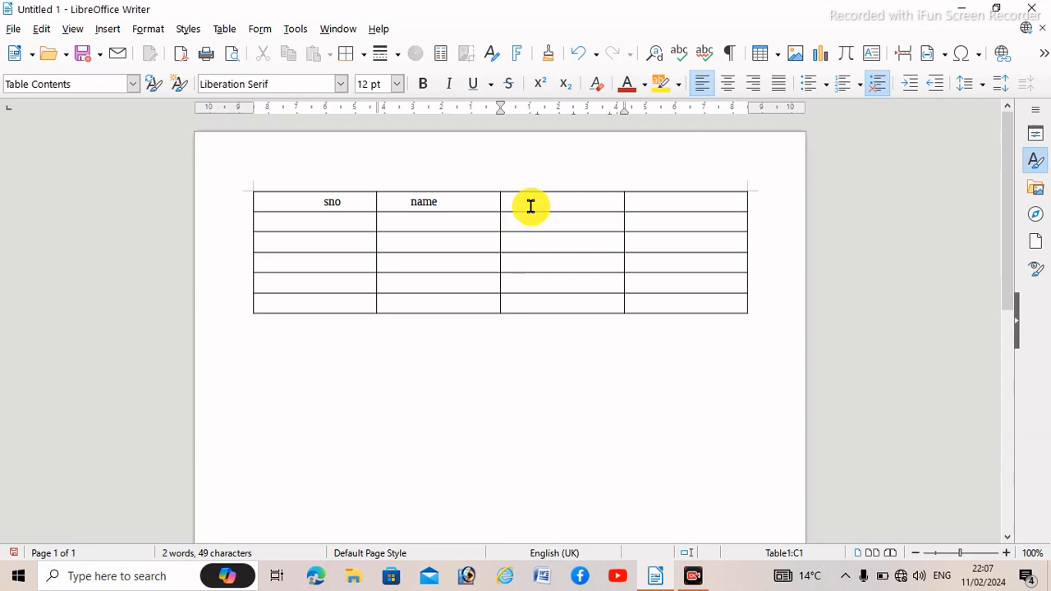
left_click(650, 203)
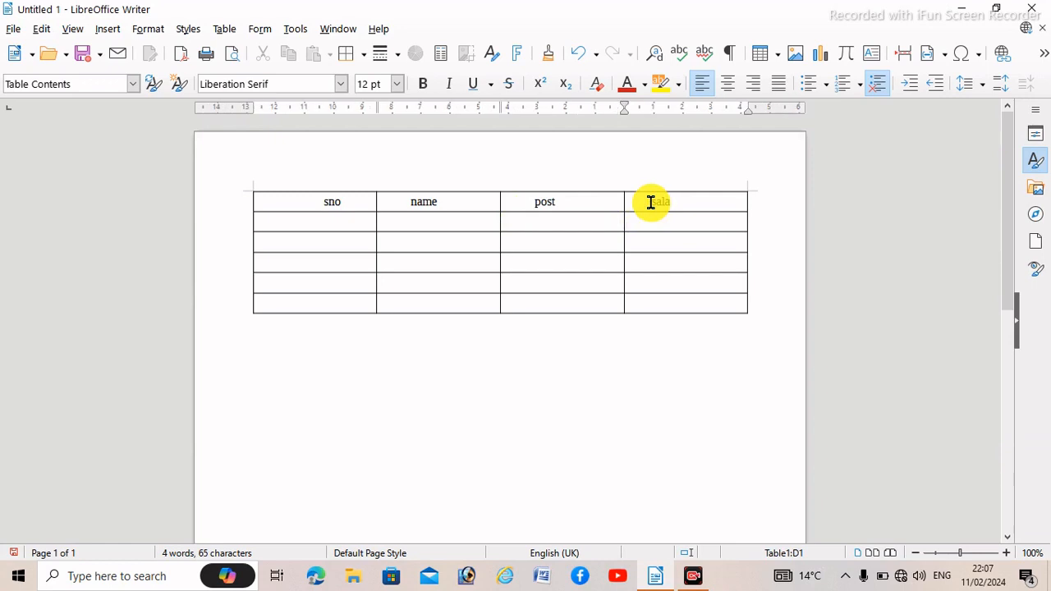
left_click(575, 241)
Step: Number the first two rows under the sno heading 1 and 2
left_click(336, 226)
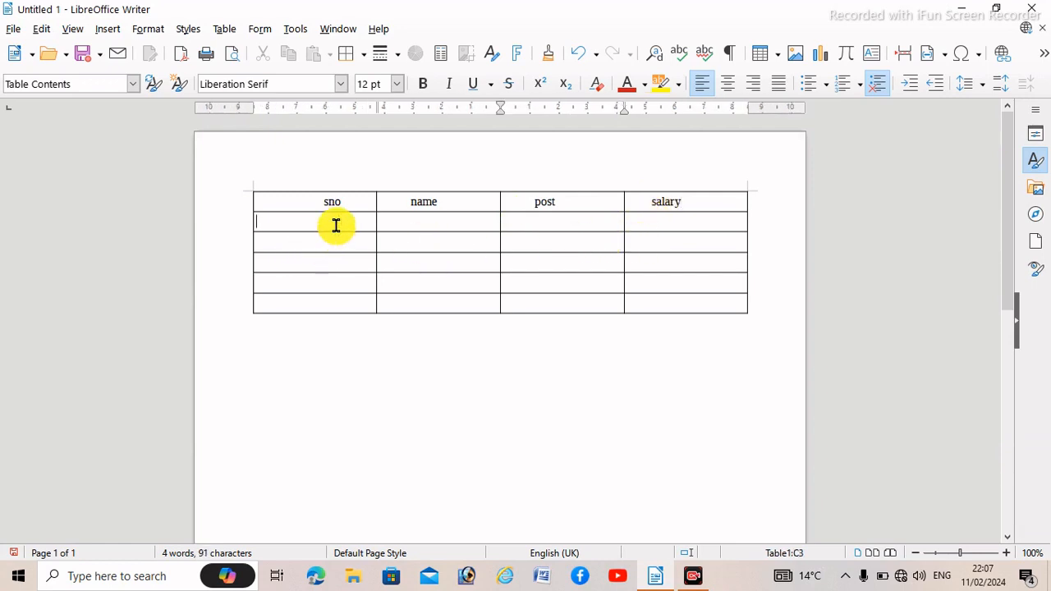
type("1")
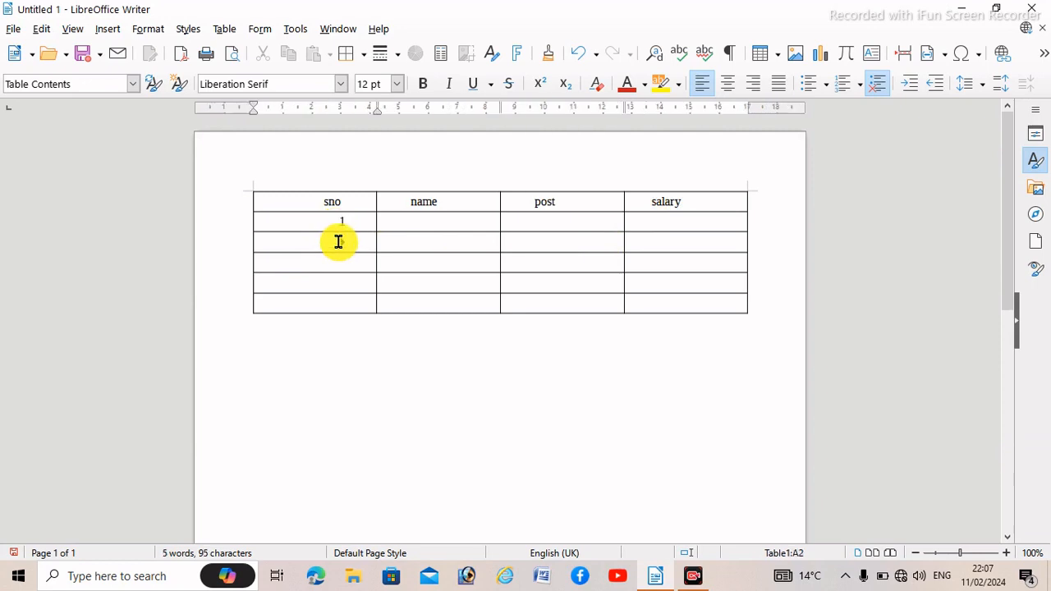
left_click(338, 242)
type("2")
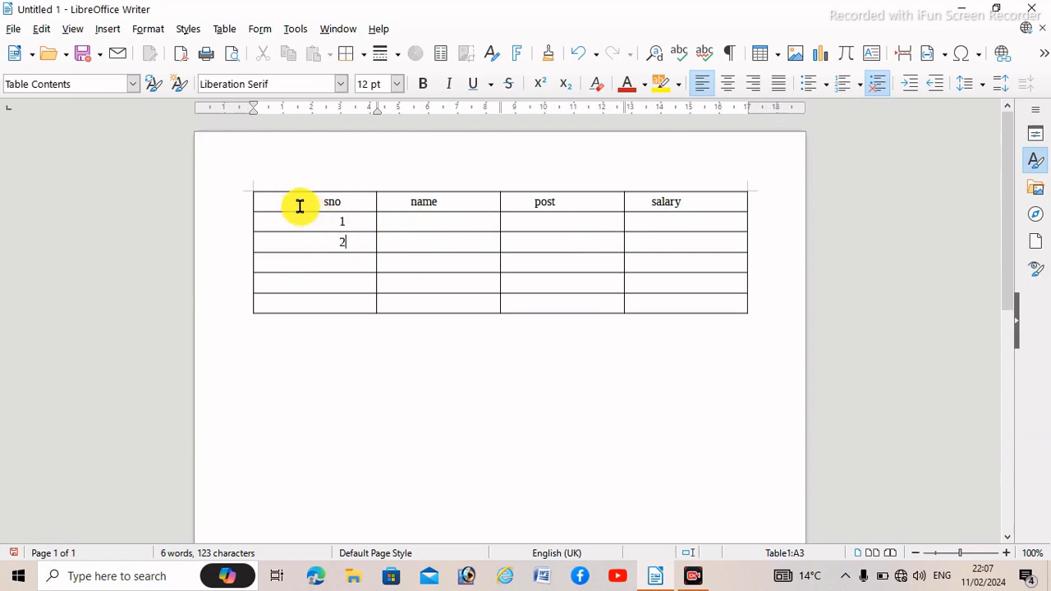
Step: Make the heading row's text bold and set its font size to 15 pt
left_click_drag(298, 204, 667, 202)
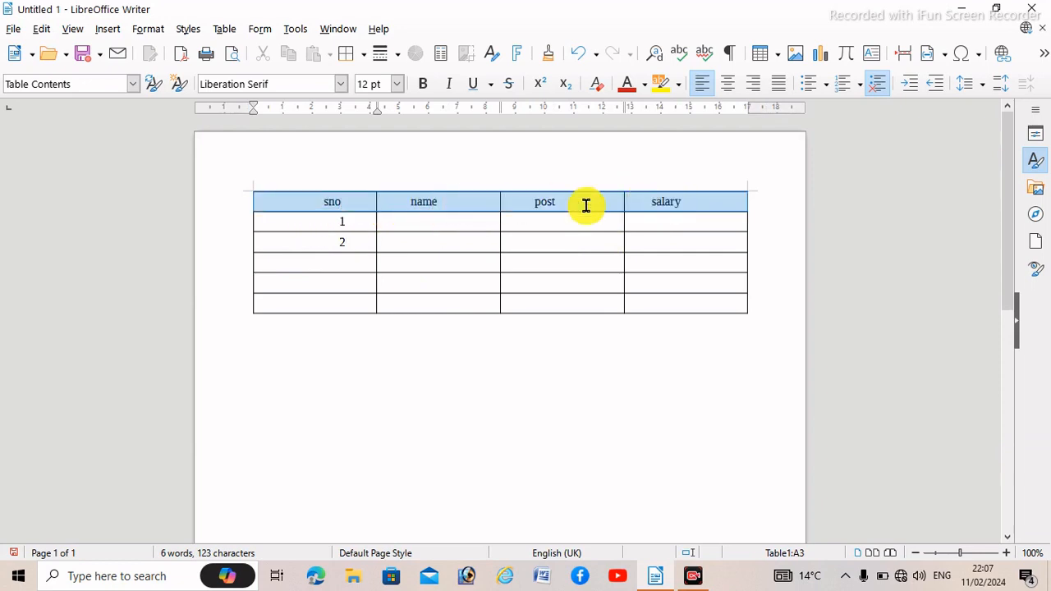
left_click(428, 86)
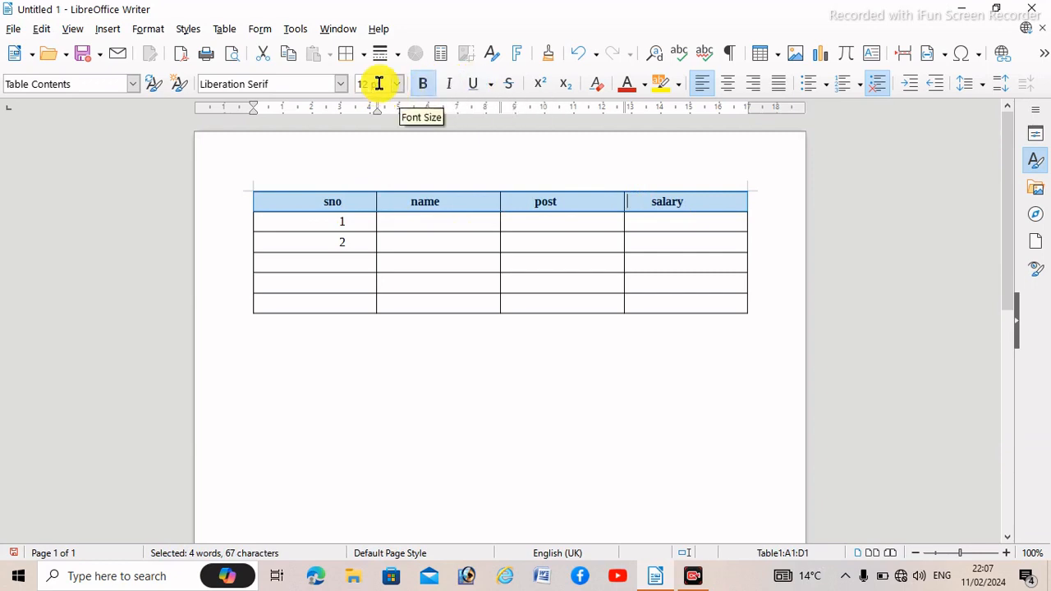
left_click(396, 84)
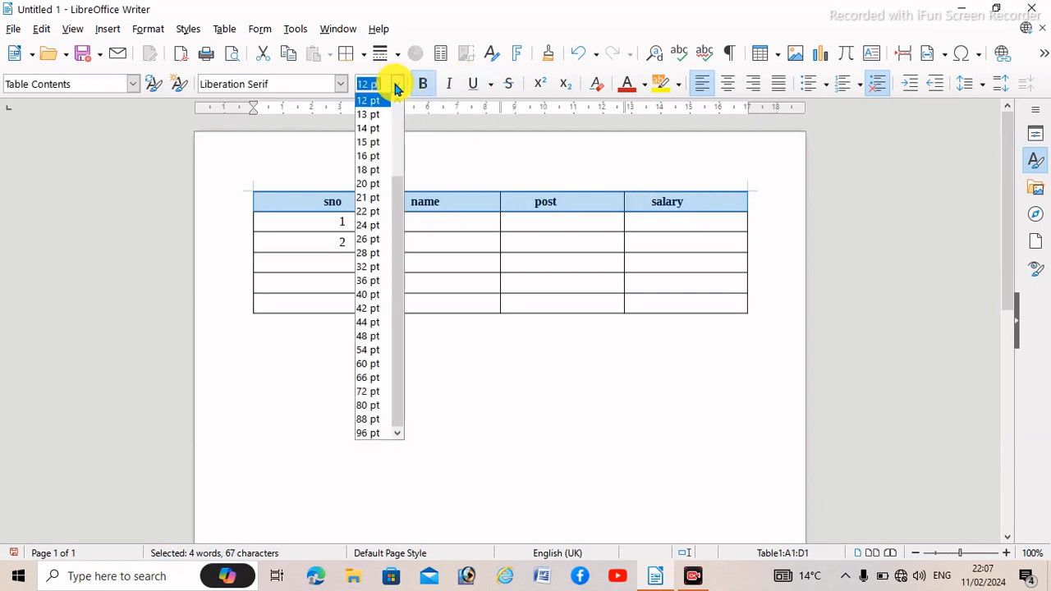
left_click(373, 150)
left_click(554, 270)
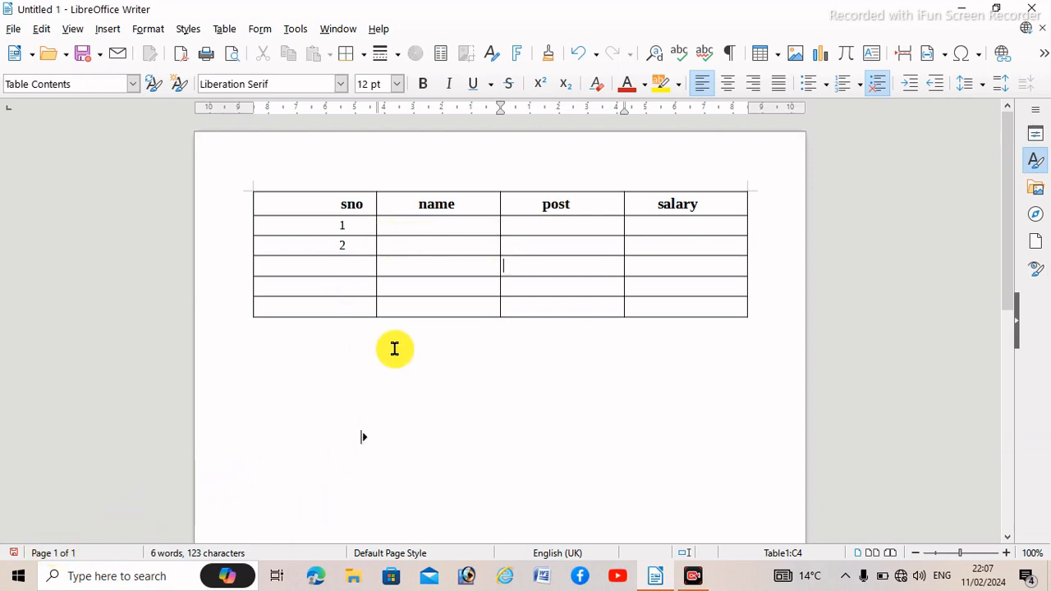
Step: Place the cursor in the table's name column and display the Table toolbar
left_click(446, 233)
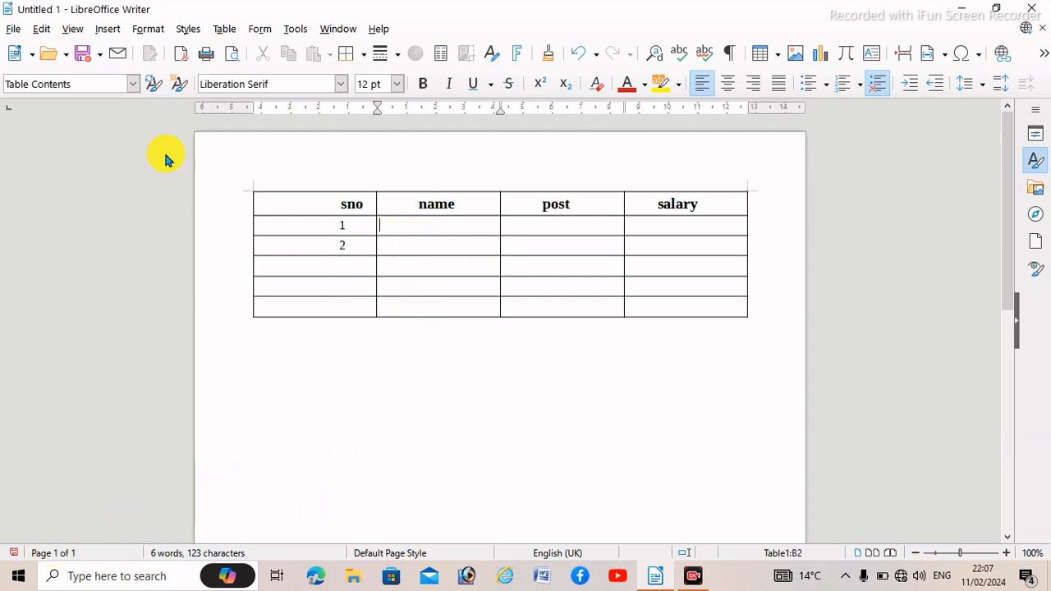
left_click(80, 32)
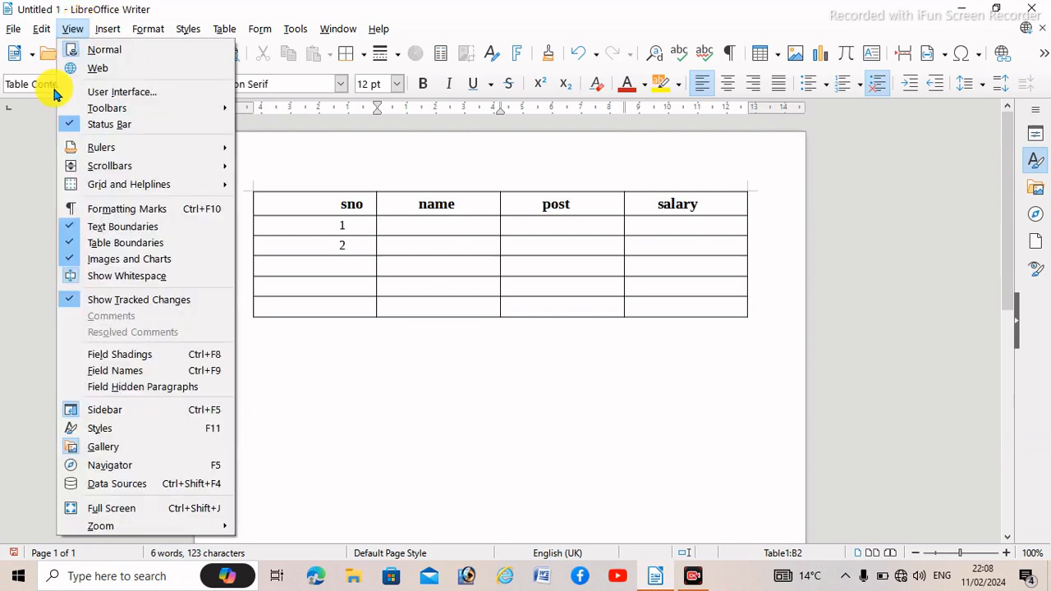
mouse_move(132, 105)
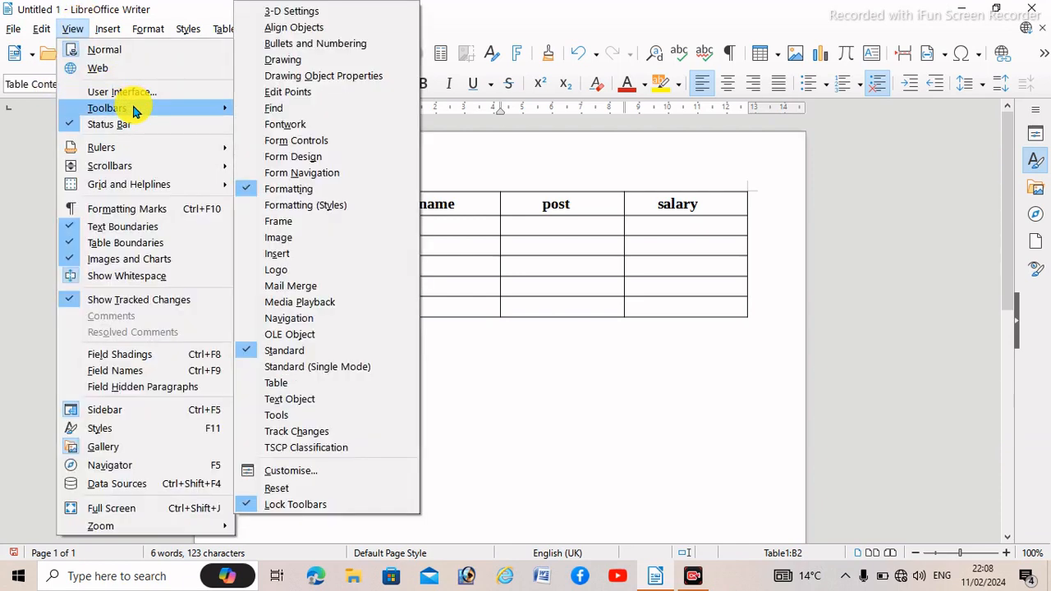
left_click(257, 383)
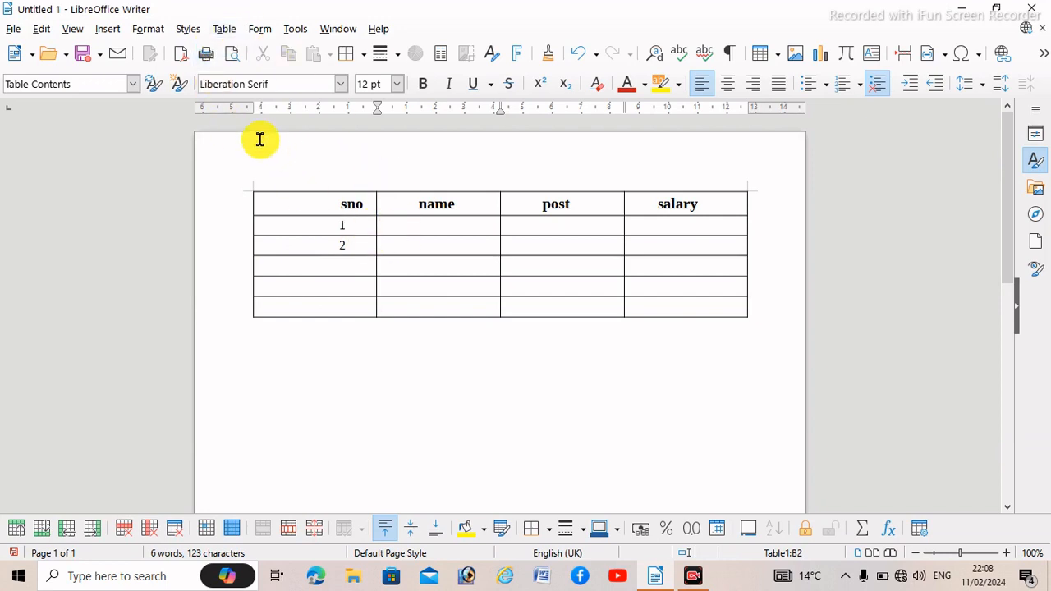
left_click(220, 32)
mouse_move(263, 69)
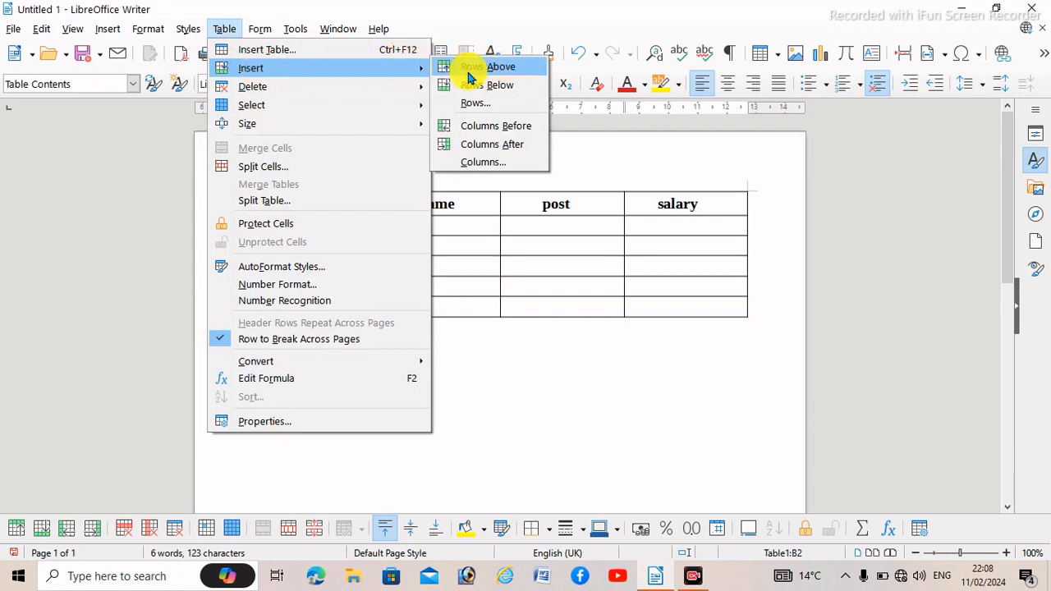
left_click(465, 250)
Step: Number the three rows below row 2 in the sno column 4, 5 and 6
left_click(354, 270)
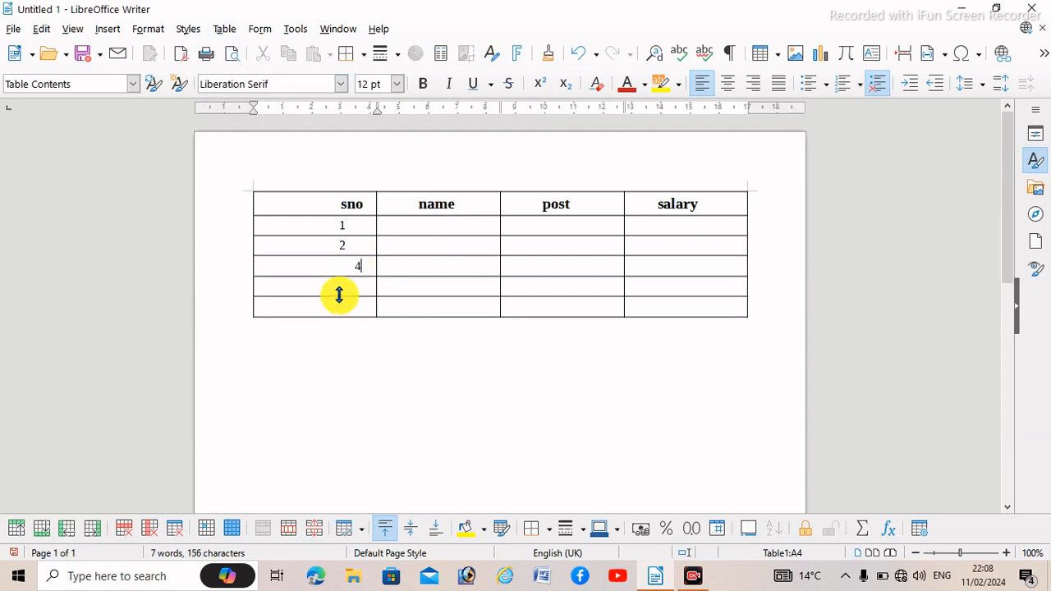
left_click(339, 296)
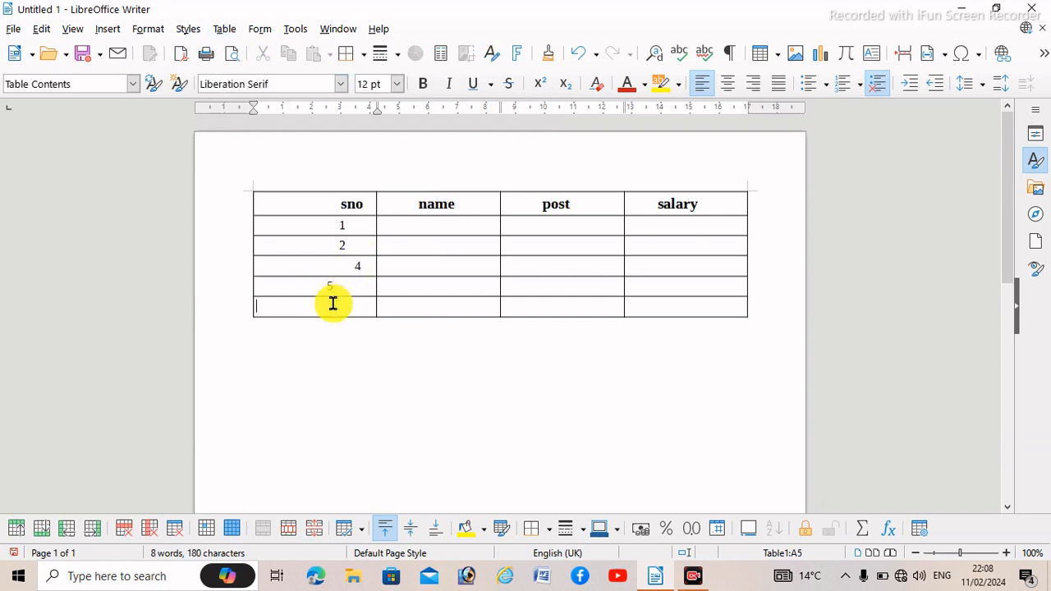
left_click(403, 358)
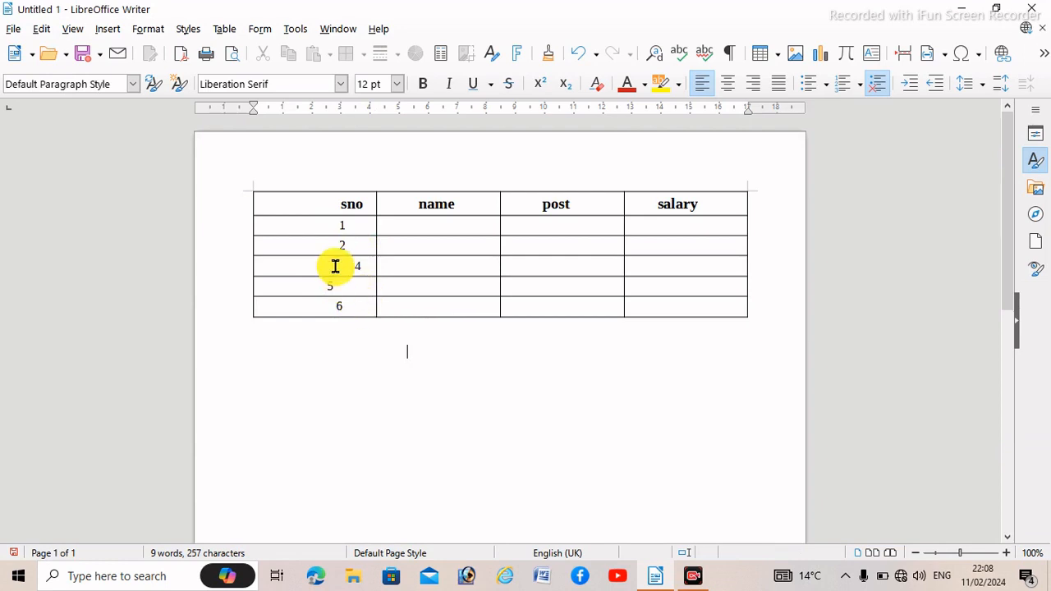
Step: Insert a new row below the row numbered 2 and number it 3 in the sno column
left_click(346, 287)
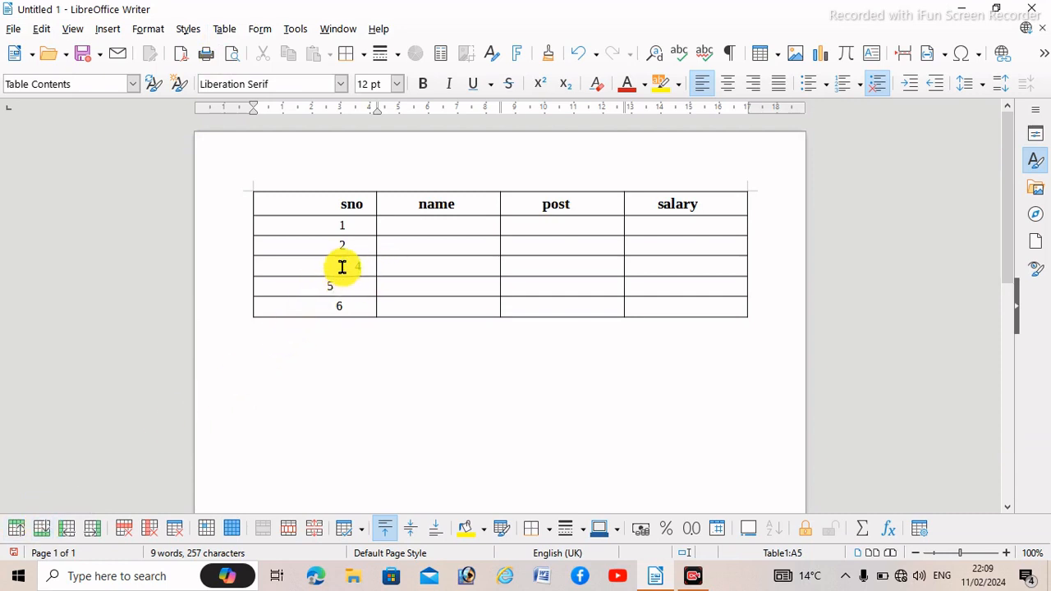
left_click_drag(333, 242, 325, 268)
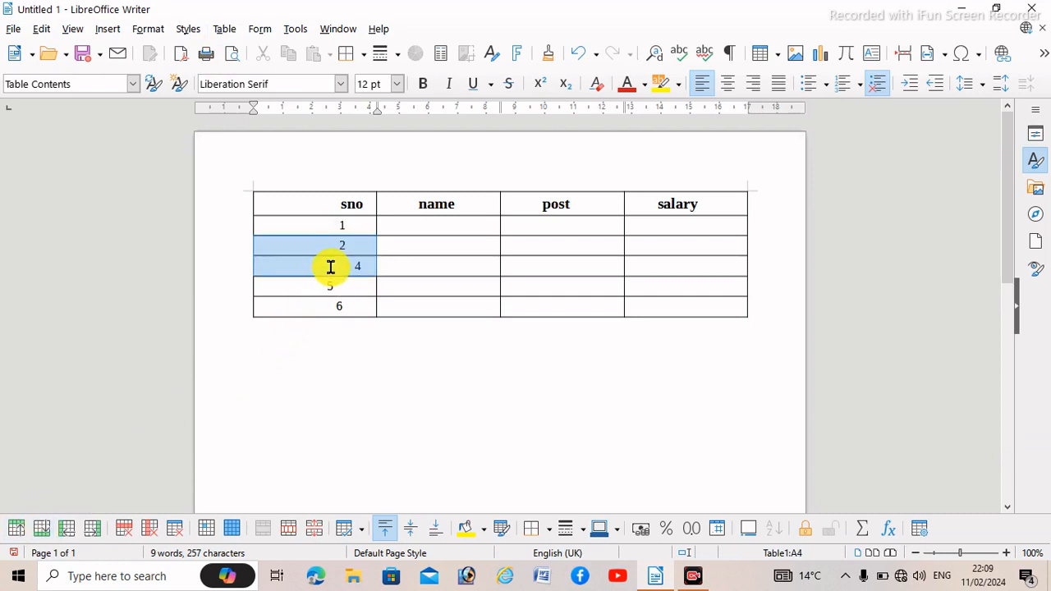
left_click(331, 267)
left_click(315, 241)
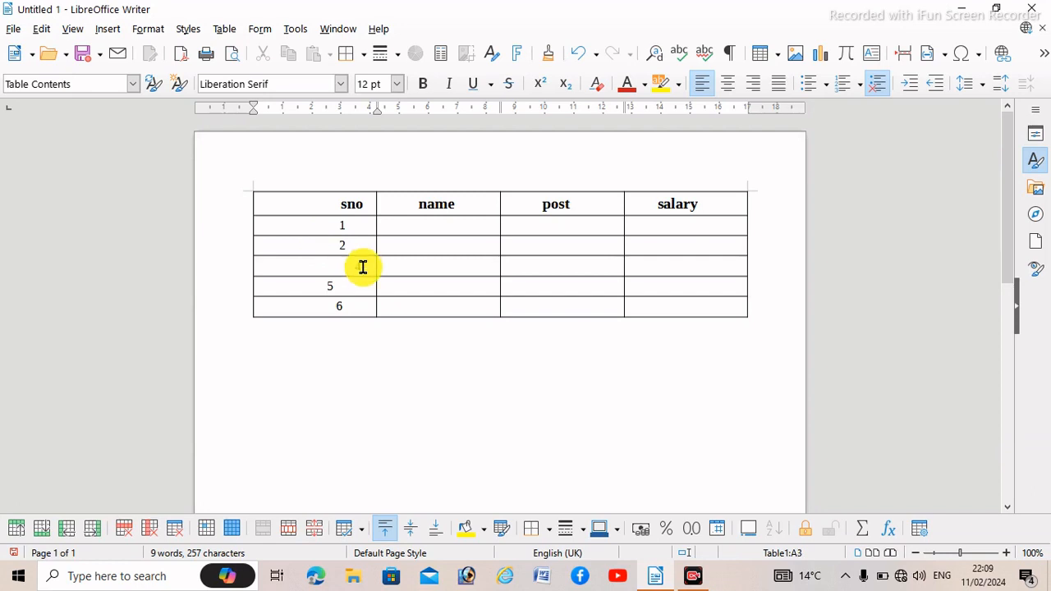
left_click(43, 531)
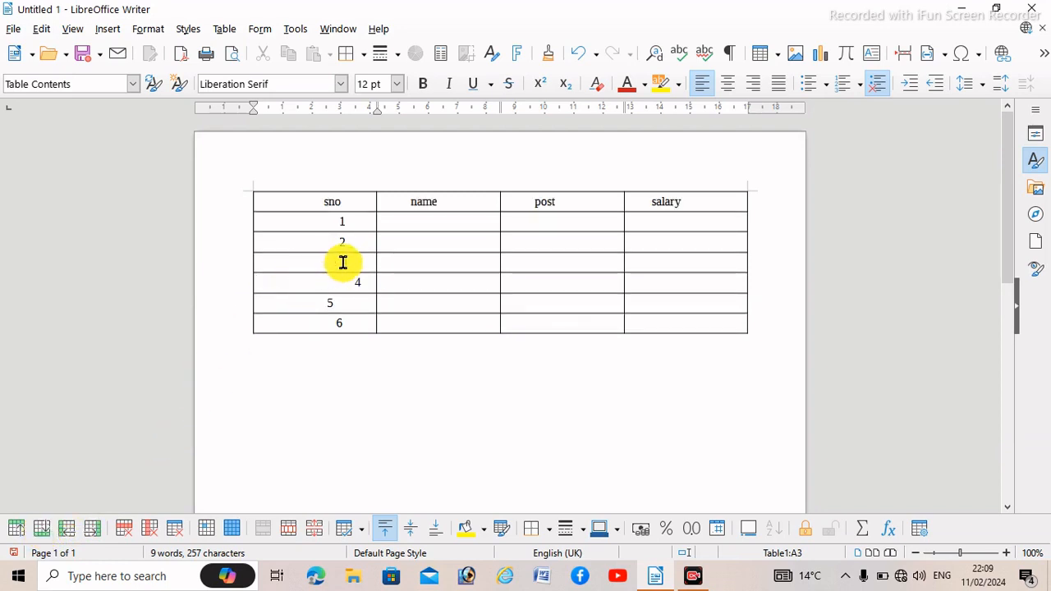
type("3")
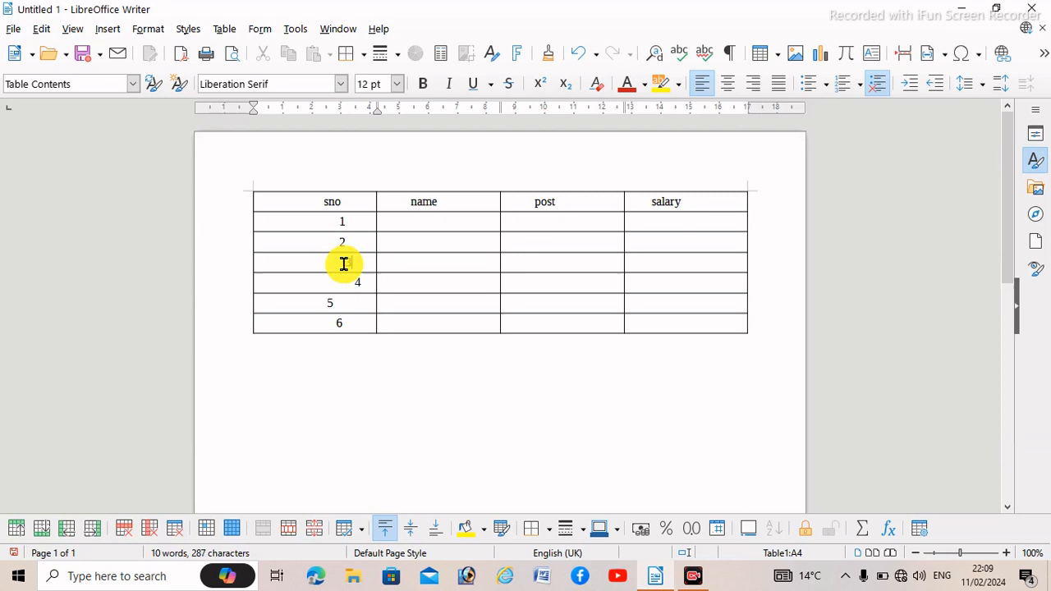
left_click(387, 360)
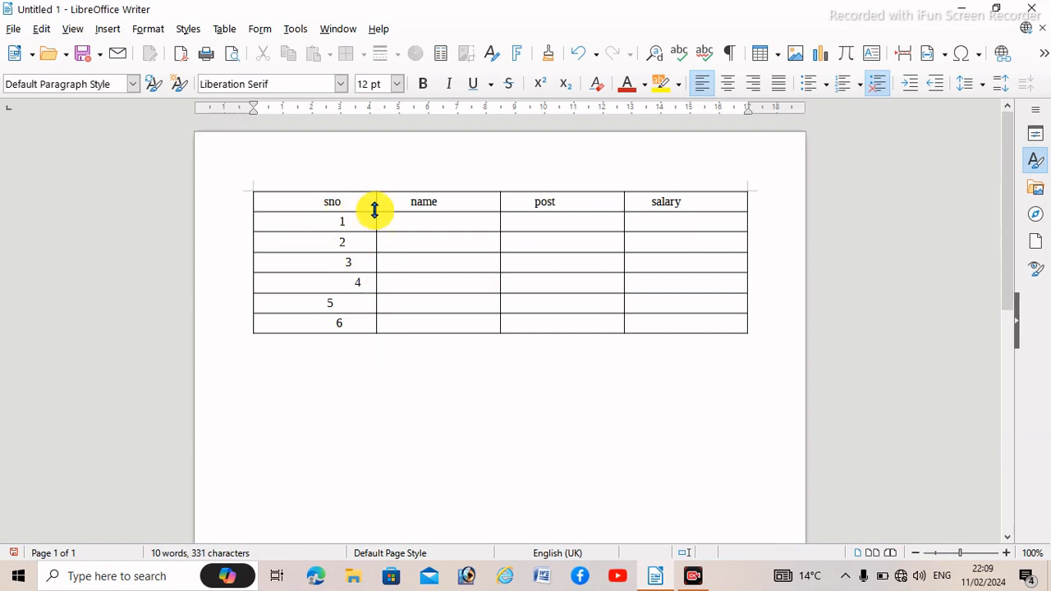
Step: Adjust the spacing before the 3 in the sno column to line it up better with the numbers above
left_click(346, 245)
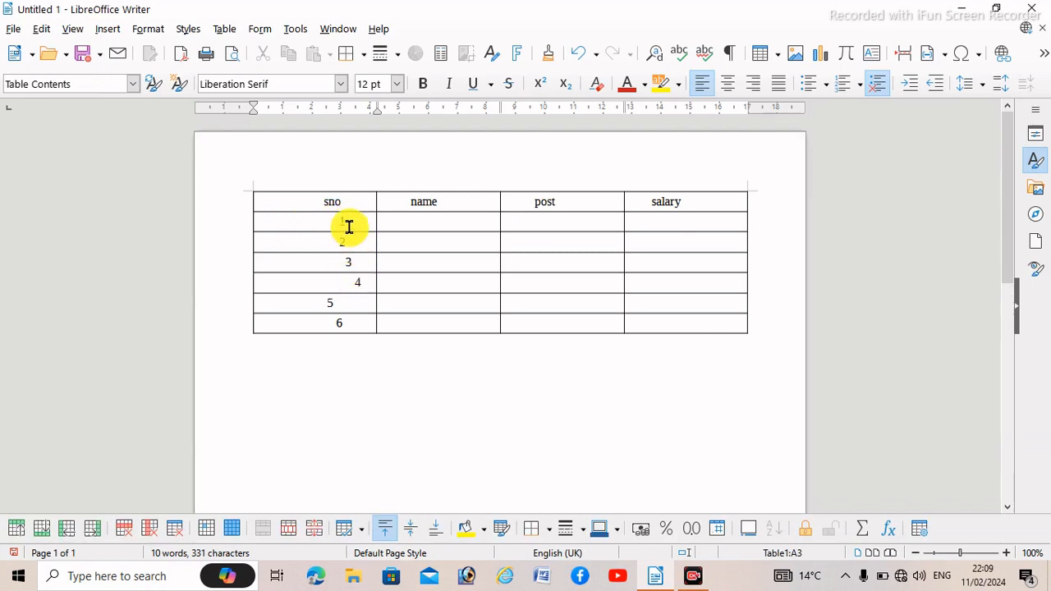
left_click(345, 263)
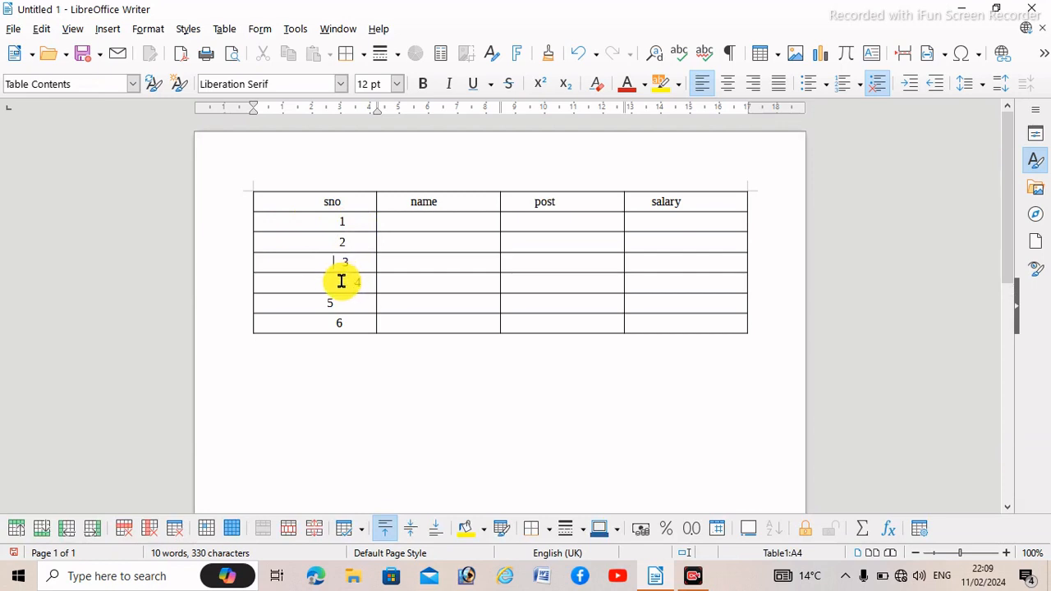
left_click(341, 282)
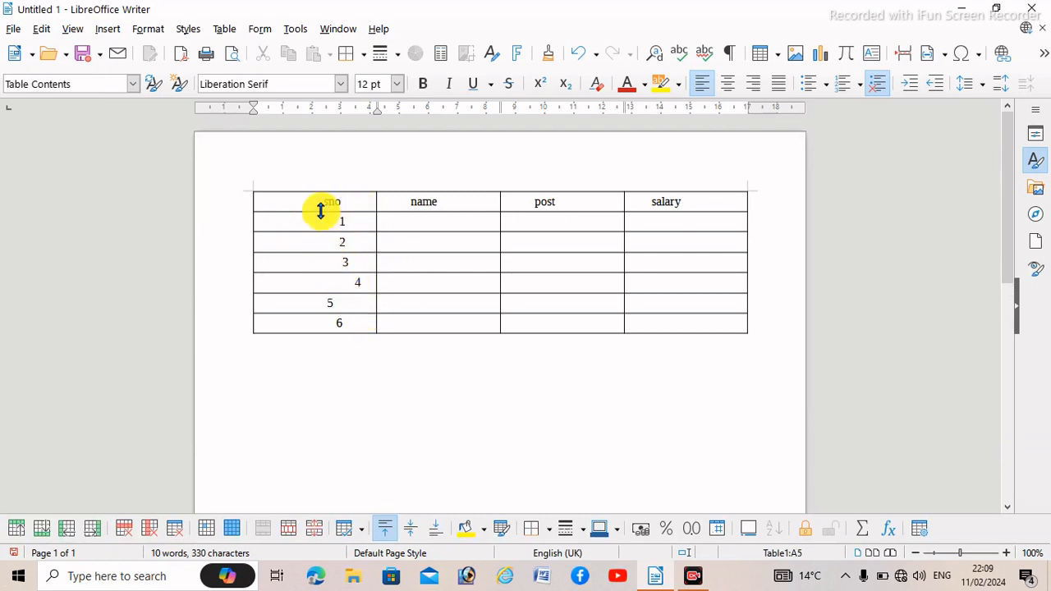
Step: Right-align the heading and all the numbers in the sno column
left_click_drag(308, 200, 362, 321)
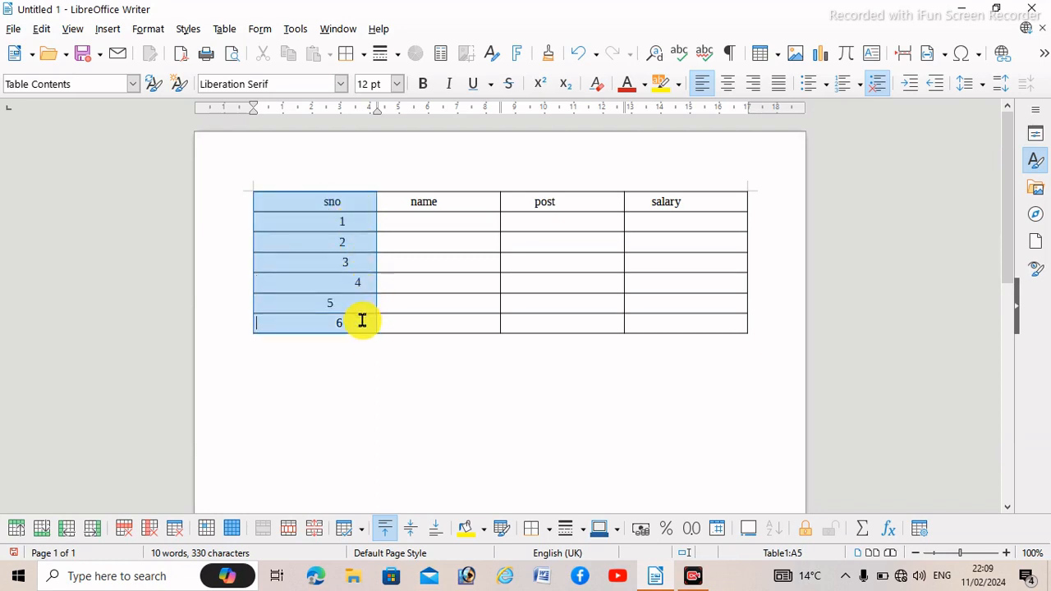
left_click(734, 91)
left_click(703, 83)
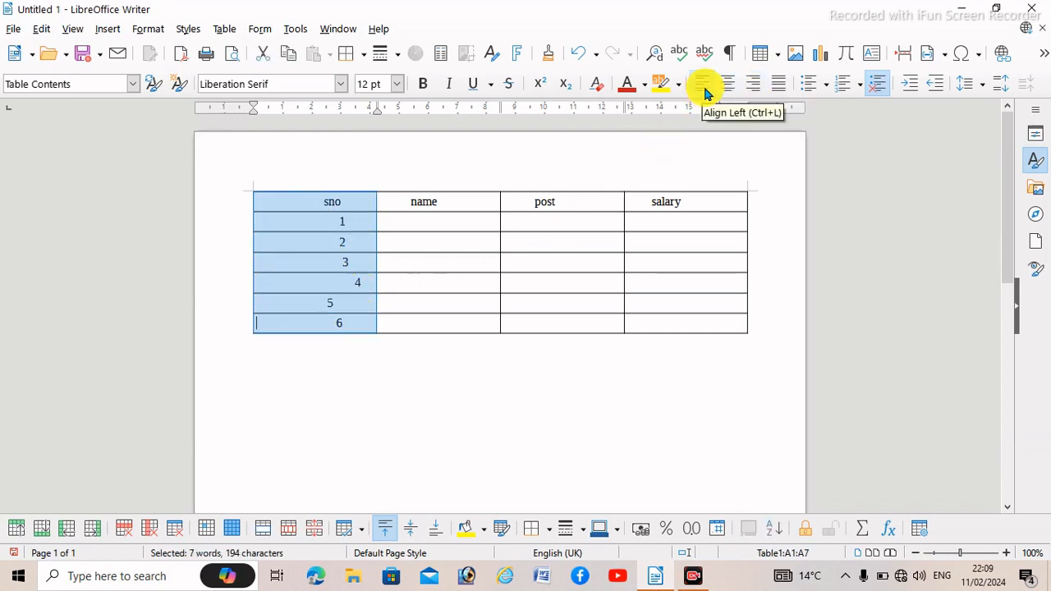
left_click(754, 91)
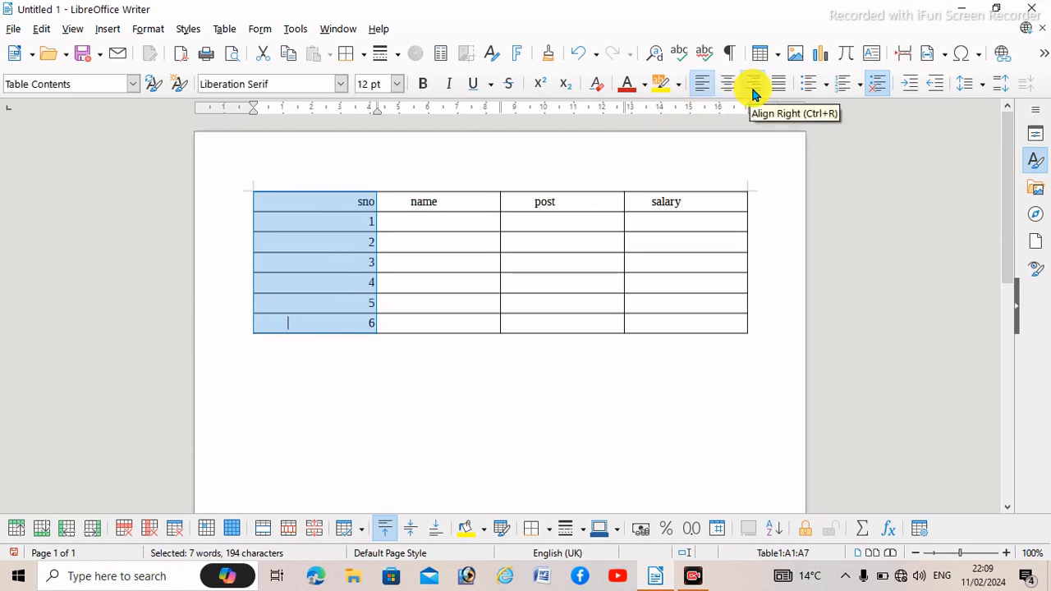
left_click(439, 280)
left_click(457, 223)
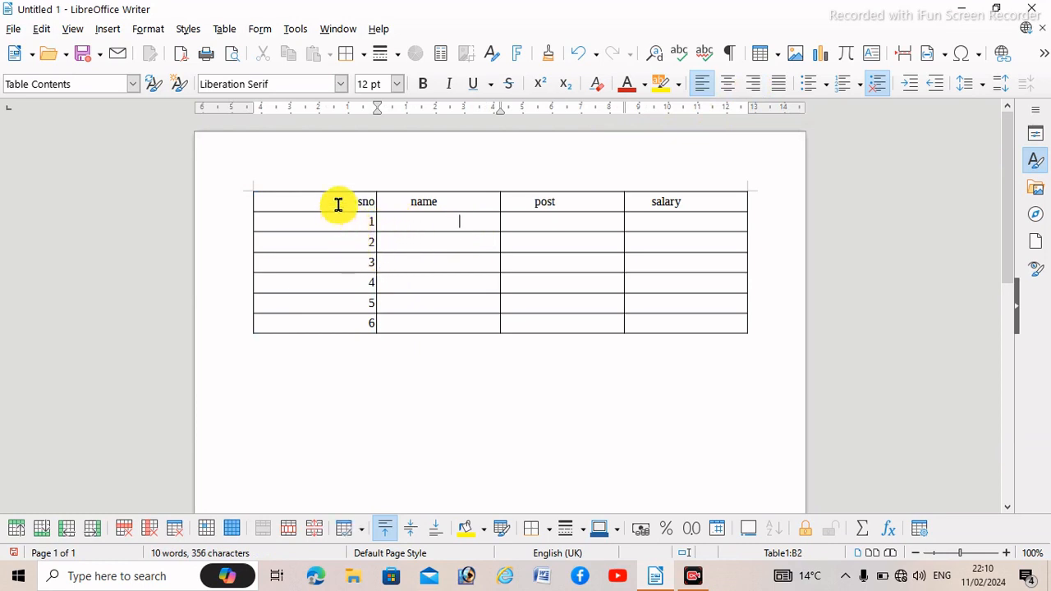
Step: Try centre and left alignment on the whole sno column and return it to right alignment
left_click_drag(339, 201, 358, 313)
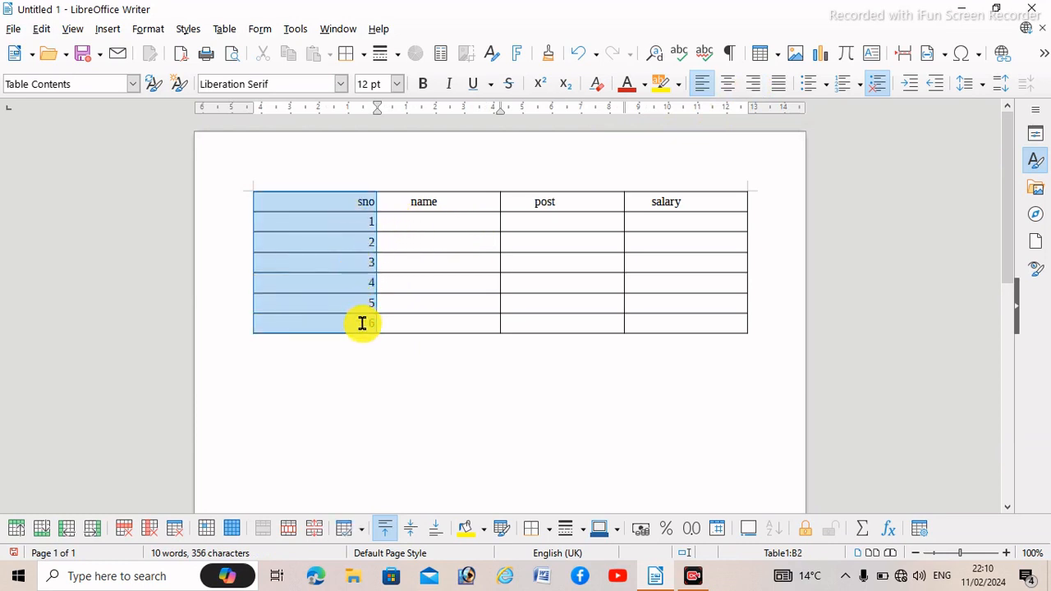
left_click(726, 85)
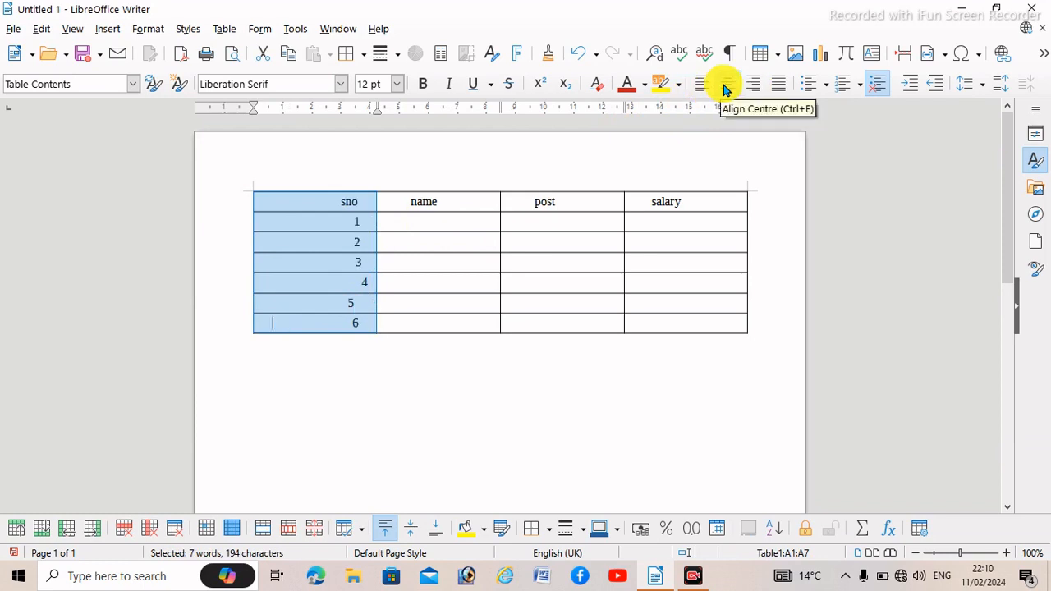
left_click(697, 85)
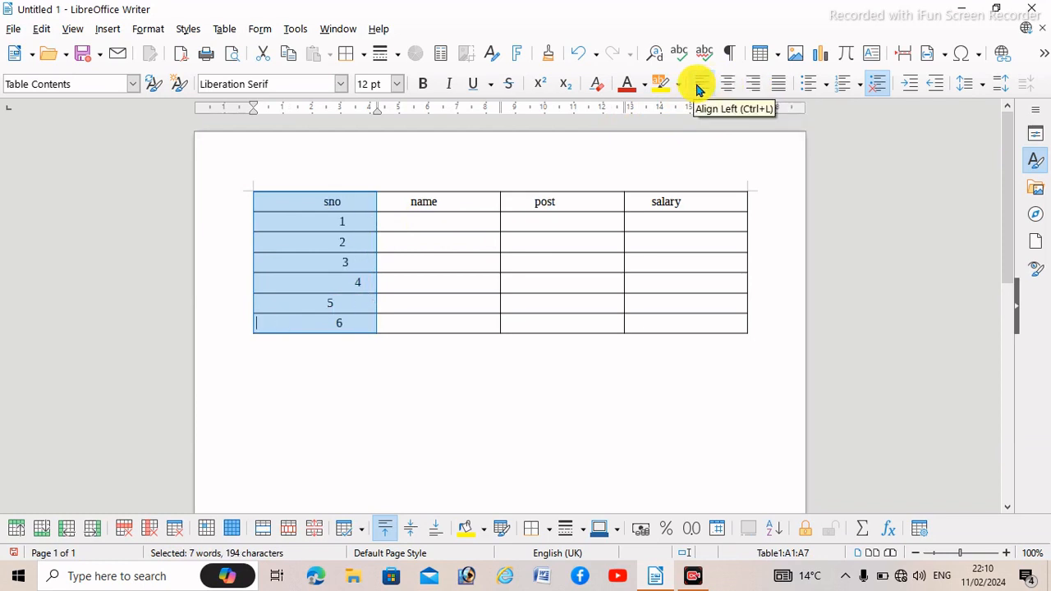
left_click(749, 83)
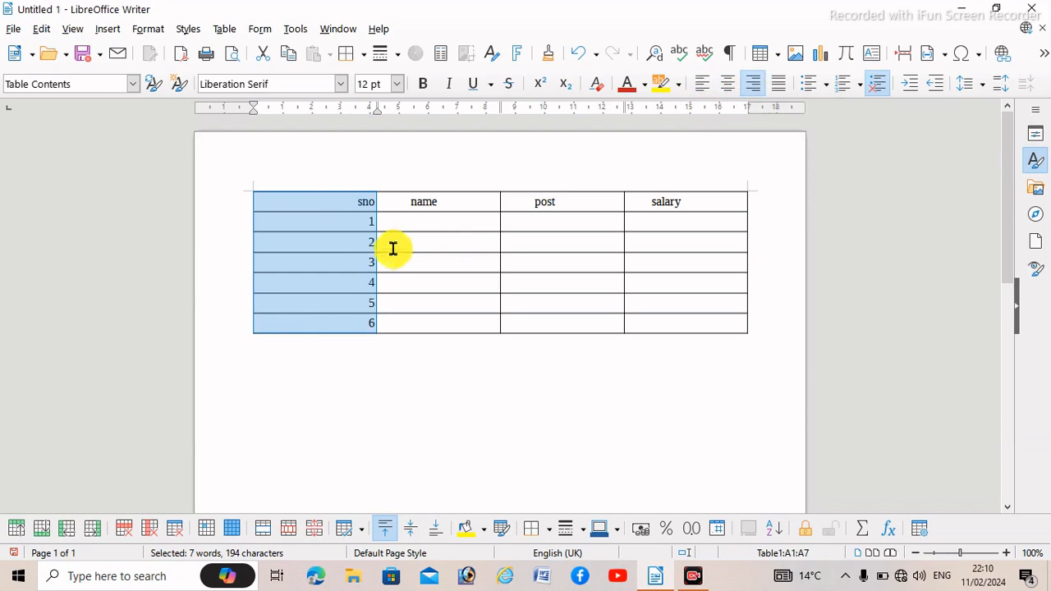
left_click(434, 221)
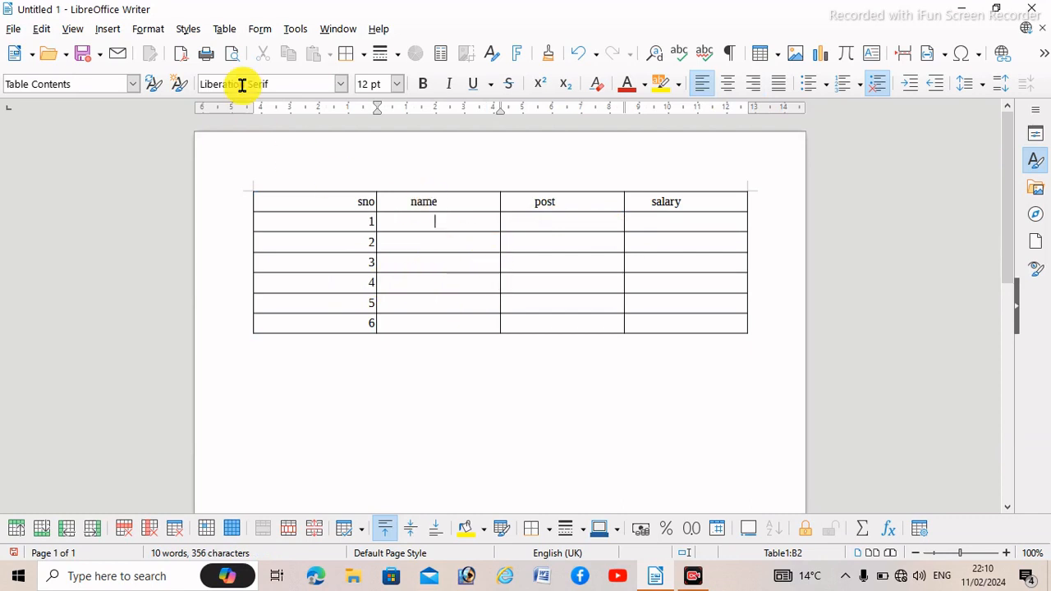
Step: Insert a column after the salary column and give it the heading Mob no
left_click(222, 29)
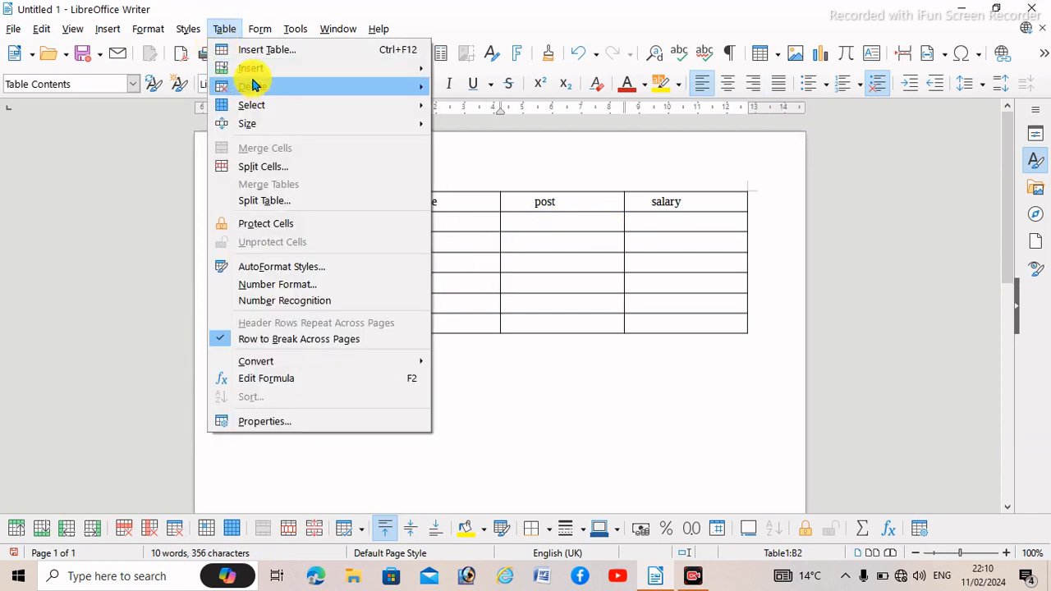
mouse_move(261, 70)
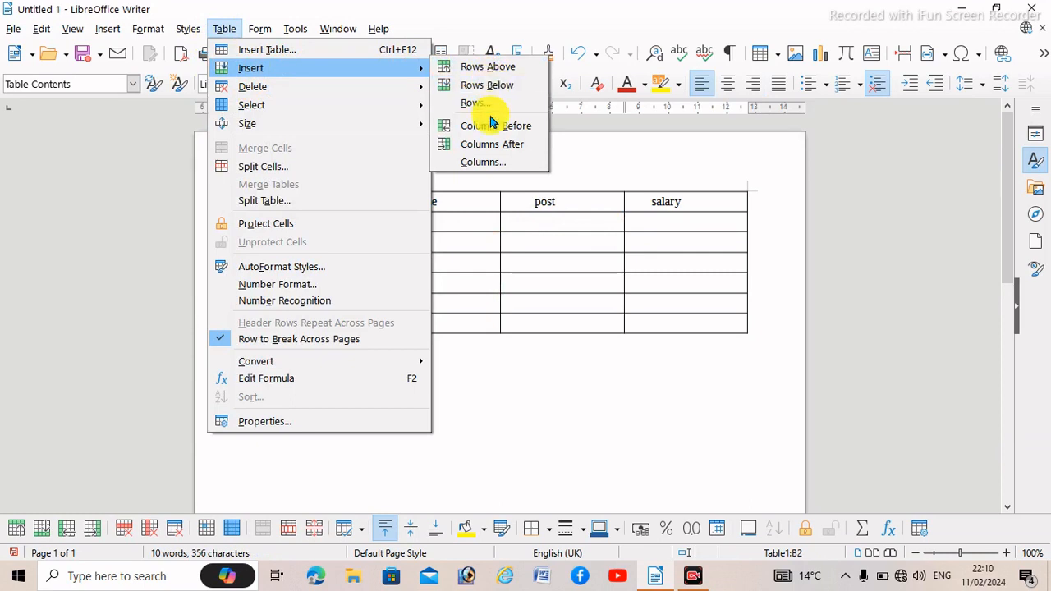
left_click(634, 212)
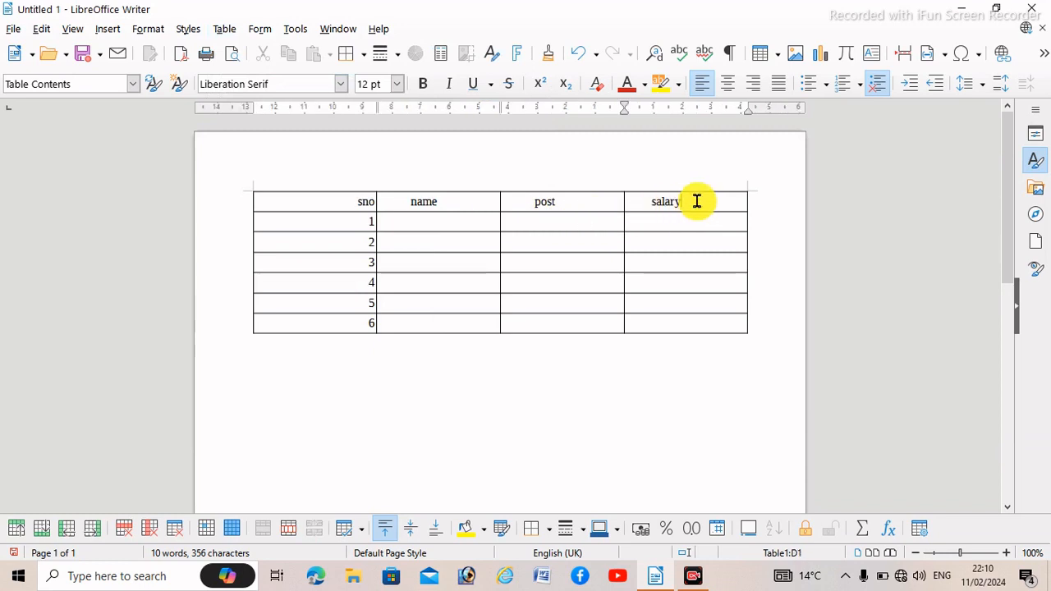
left_click(227, 32)
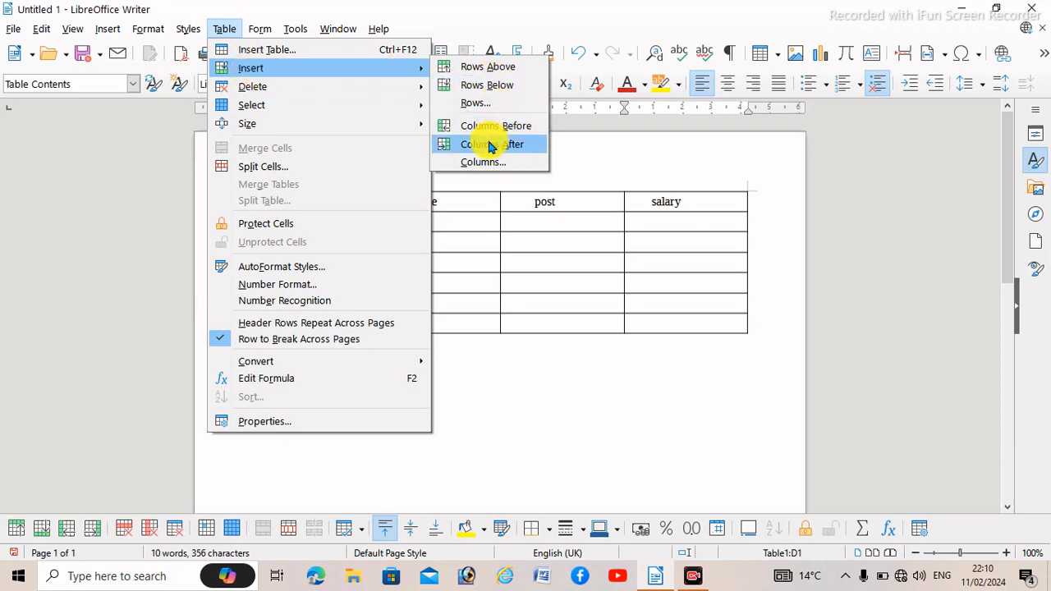
left_click(490, 150)
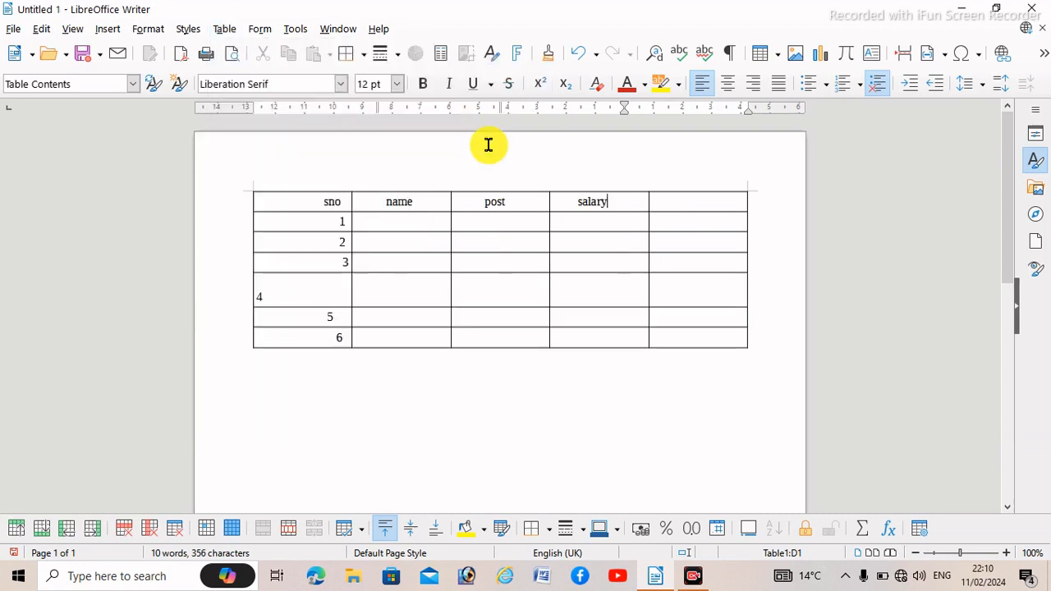
left_click(662, 208)
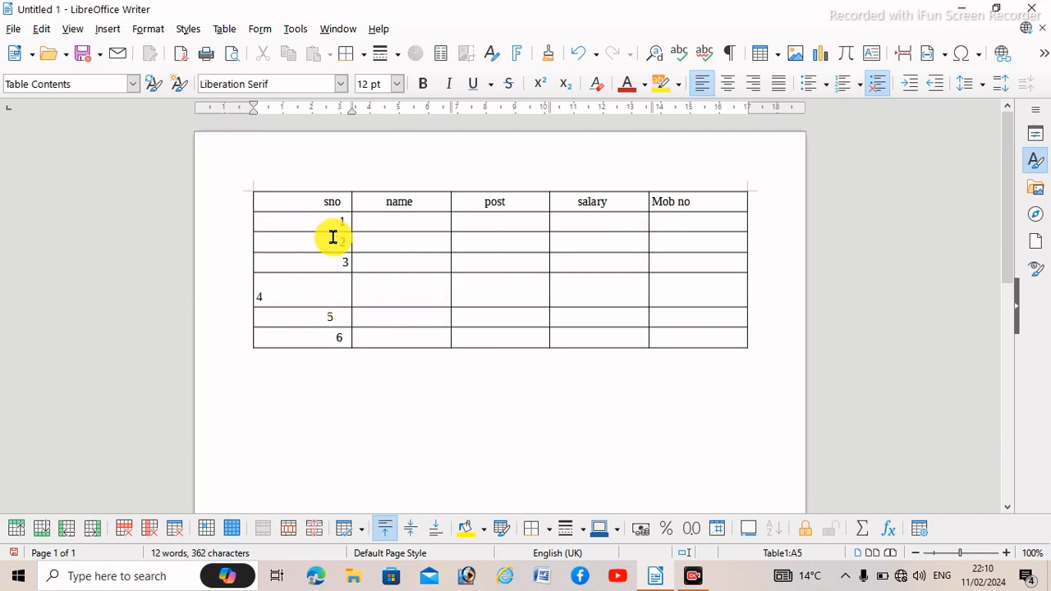
Step: Delete the table row numbered 4
left_click(304, 205)
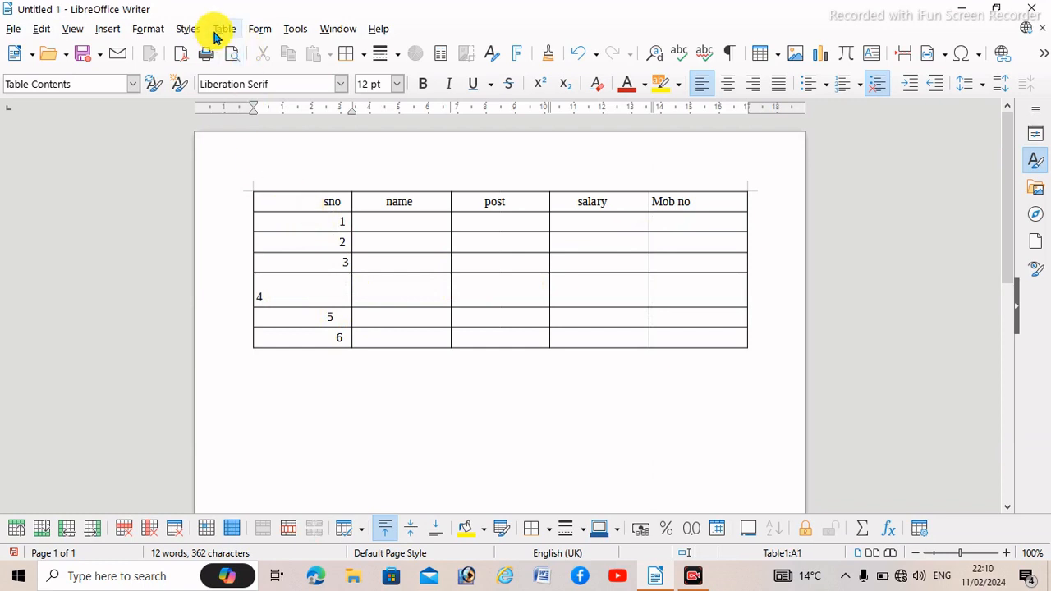
left_click(215, 31)
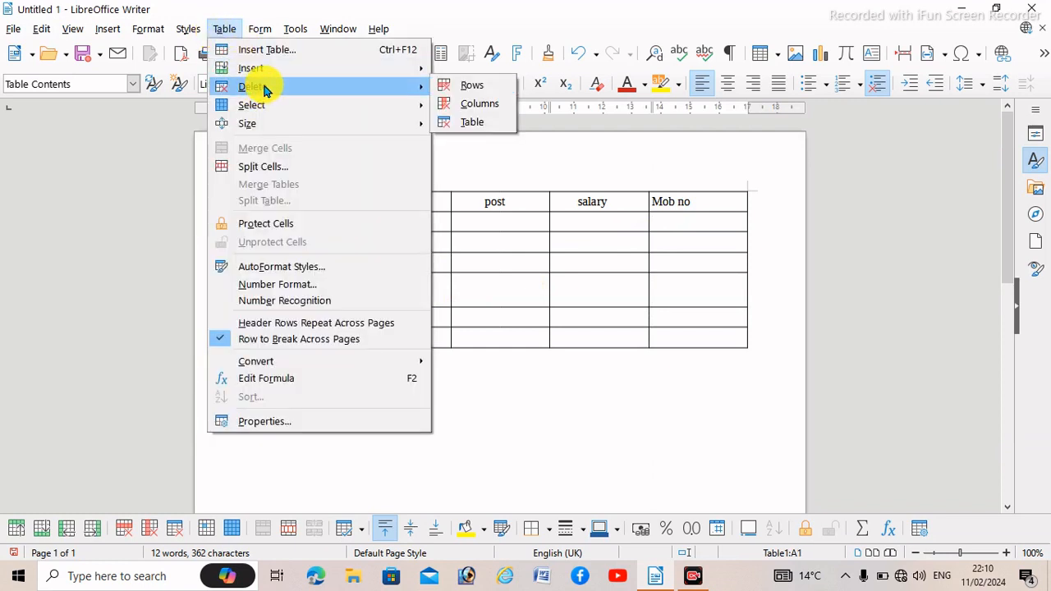
left_click(490, 267)
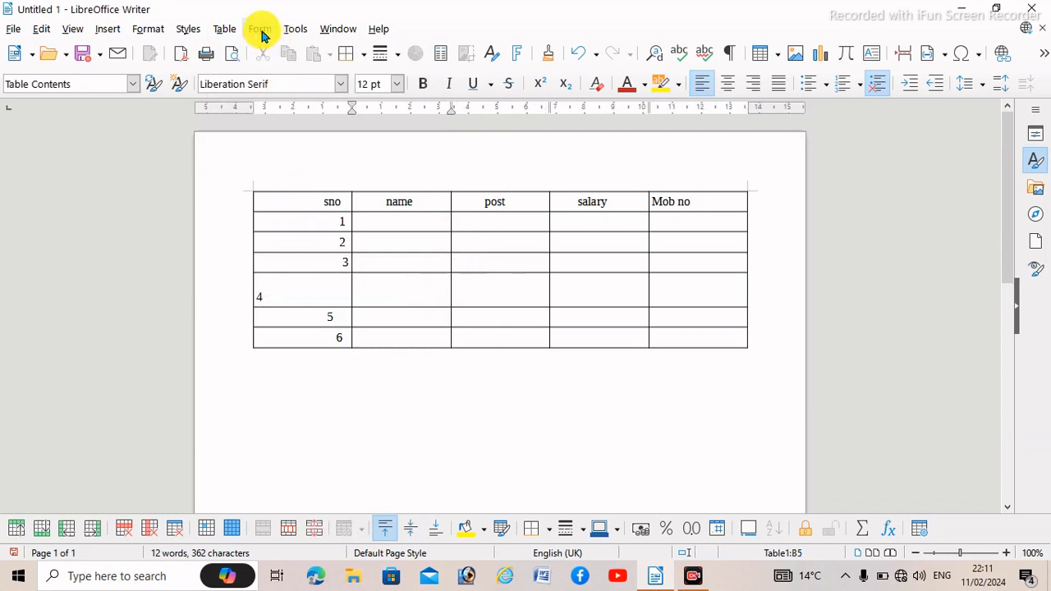
left_click(225, 28)
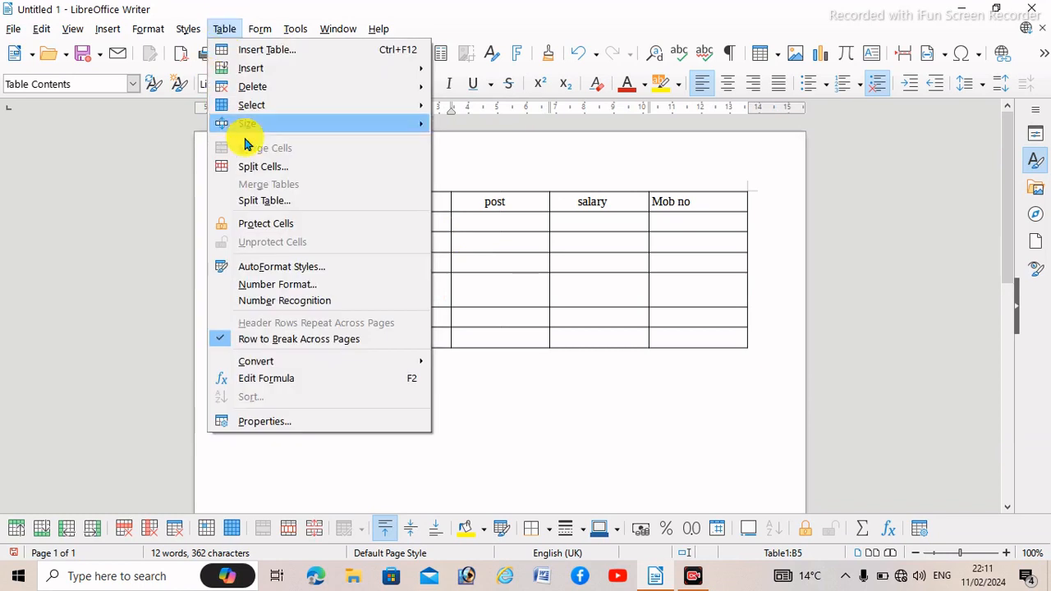
mouse_move(310, 101)
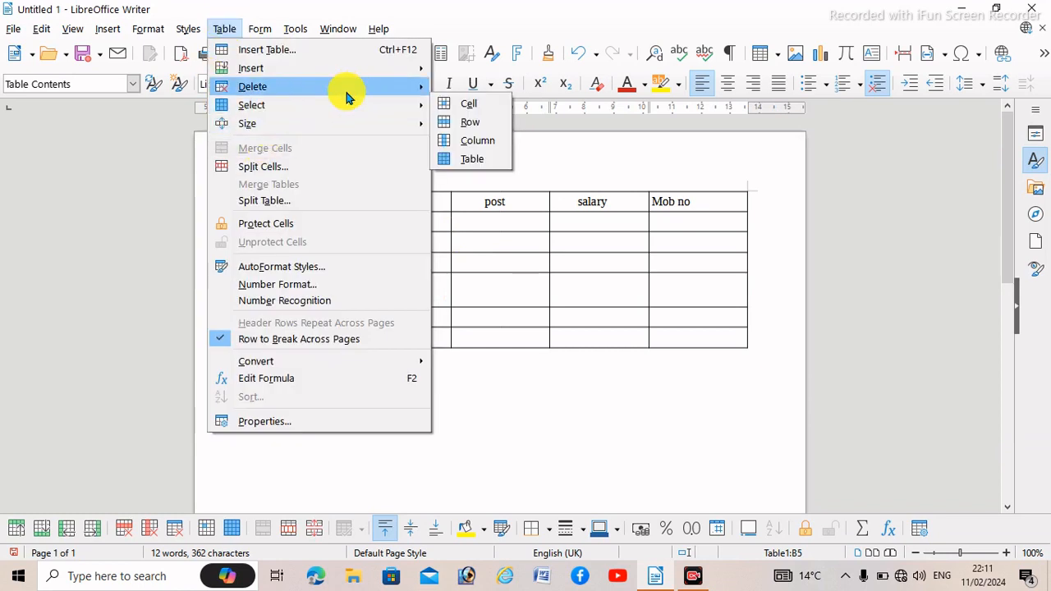
mouse_move(356, 87)
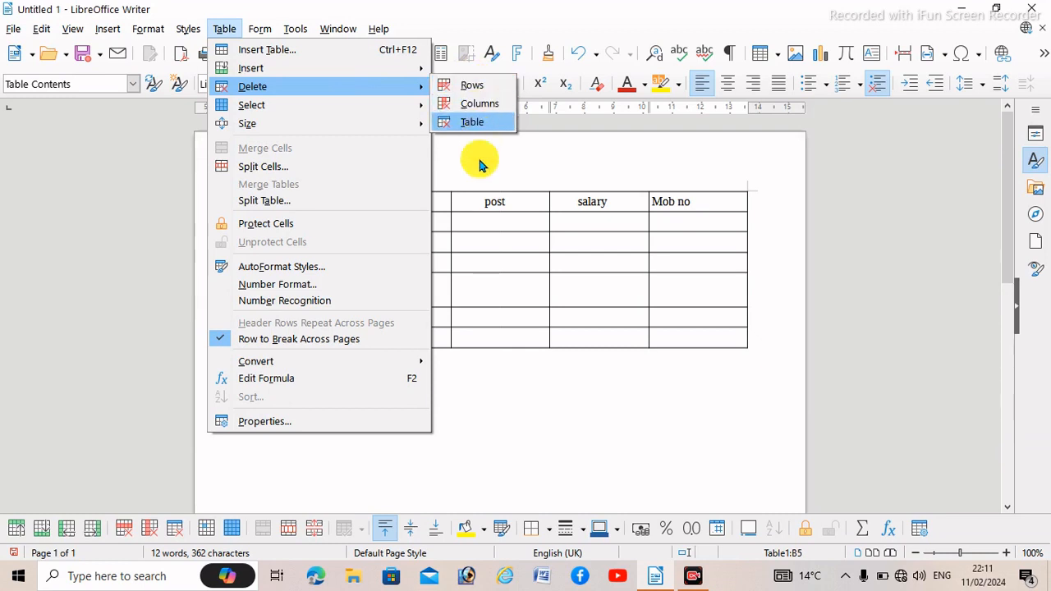
left_click(476, 85)
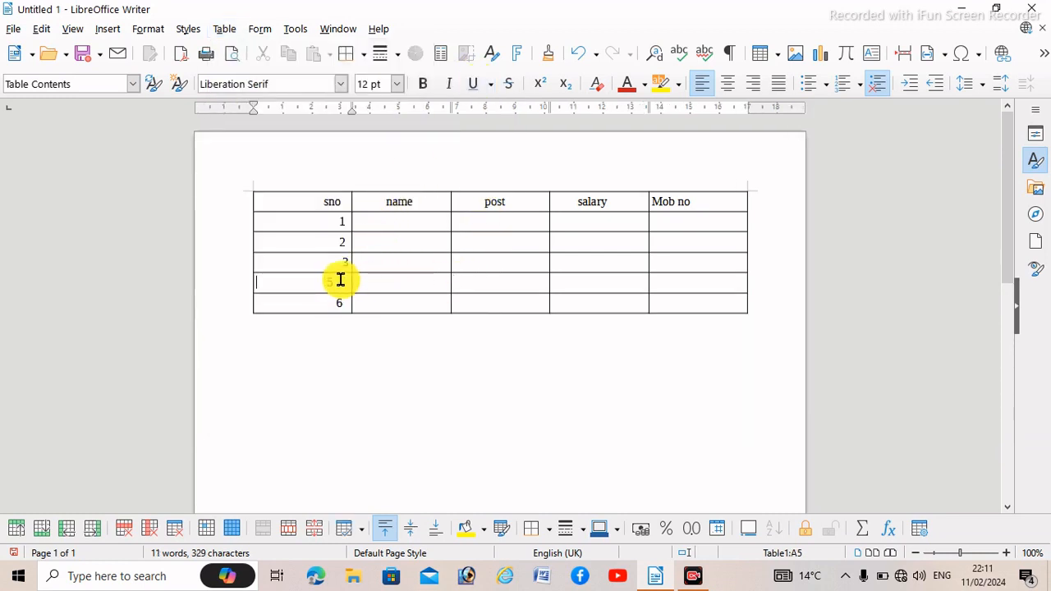
Step: Select the entire staff table at once, and clear the selection again
left_click(232, 29)
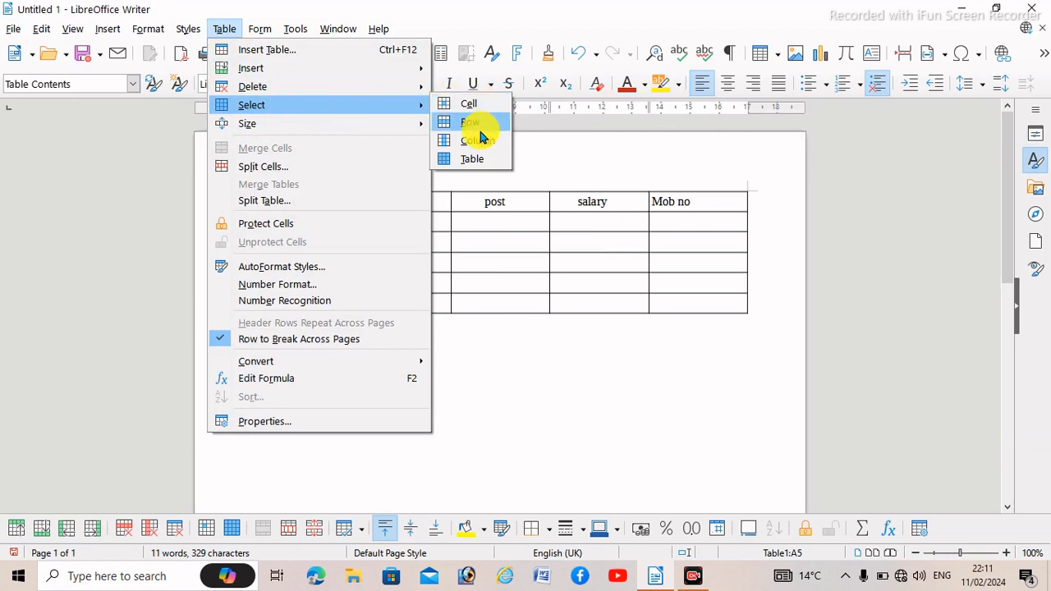
left_click(480, 162)
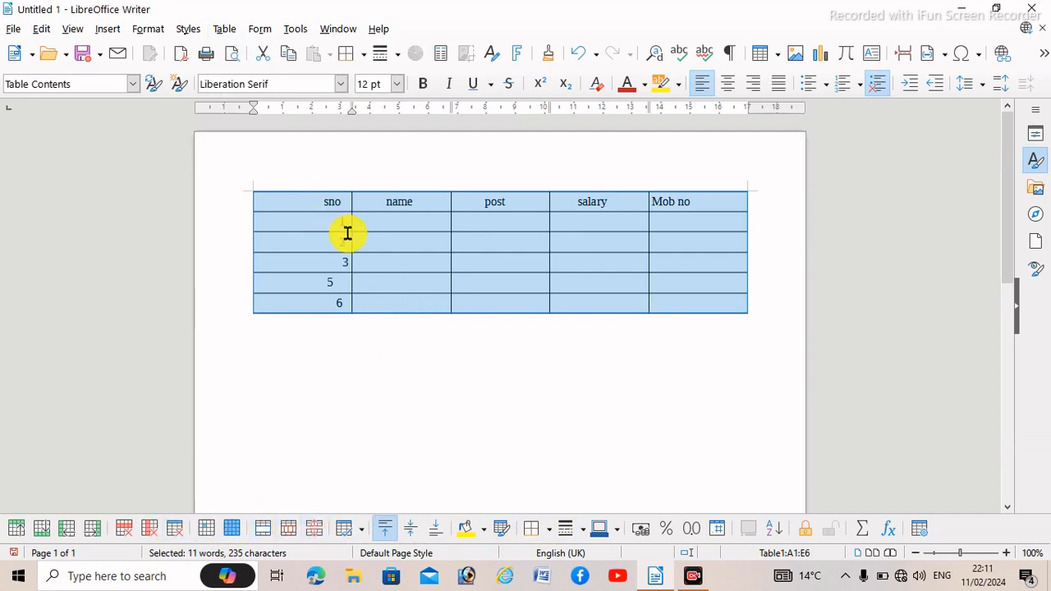
left_click(438, 233)
Step: Select the entire post column of the staff table, and clear the selection again
left_click(526, 238)
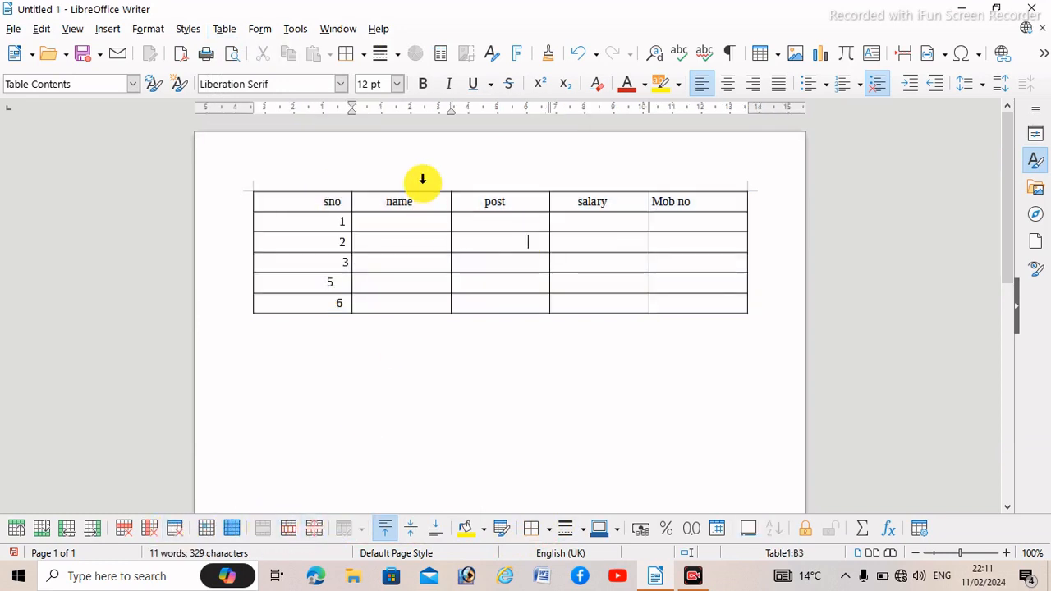
left_click(224, 29)
mouse_move(279, 115)
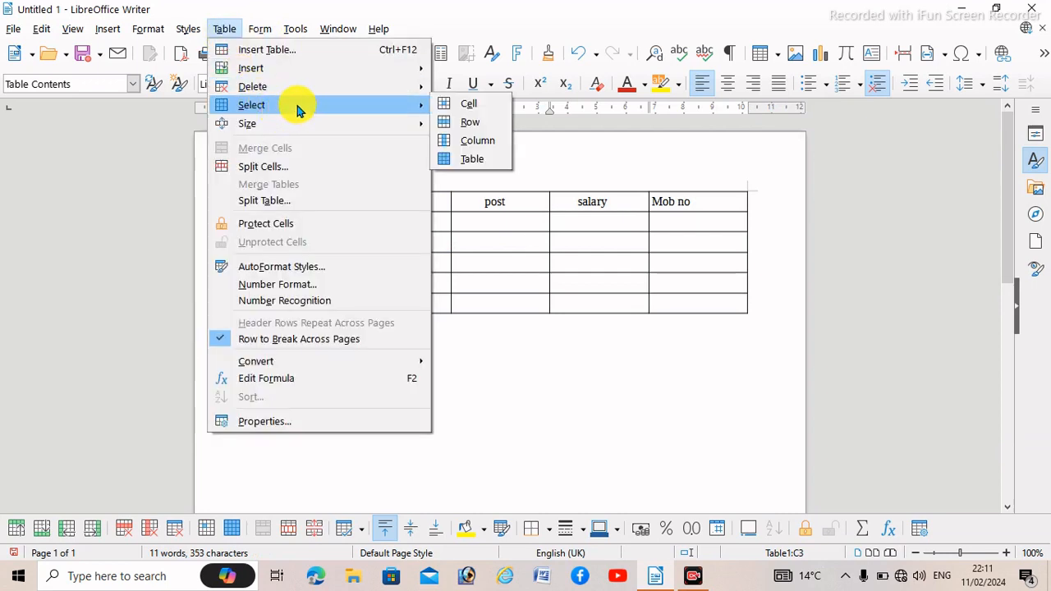
left_click(478, 141)
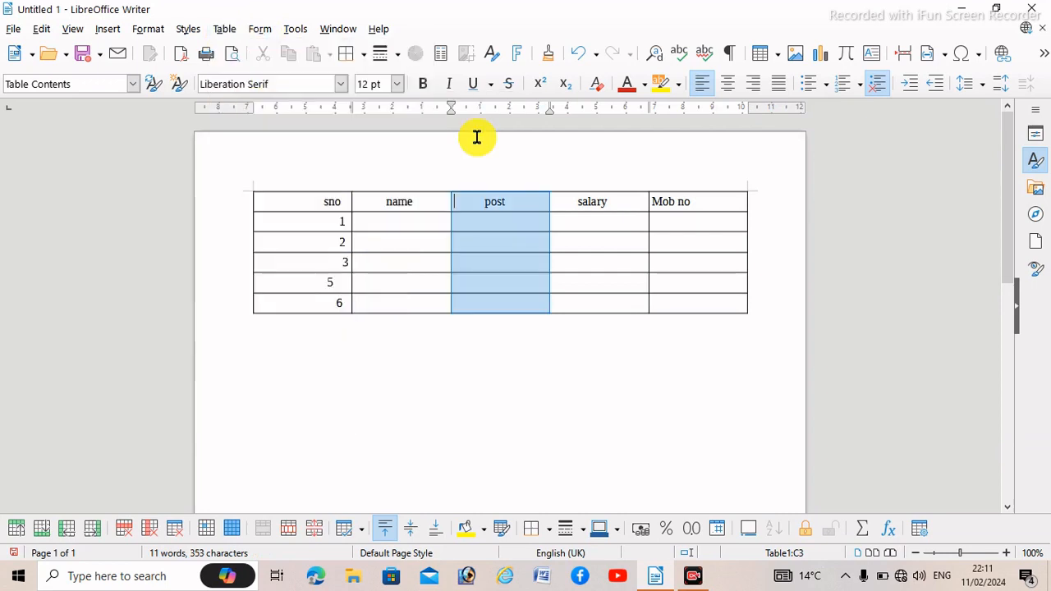
left_click(489, 285)
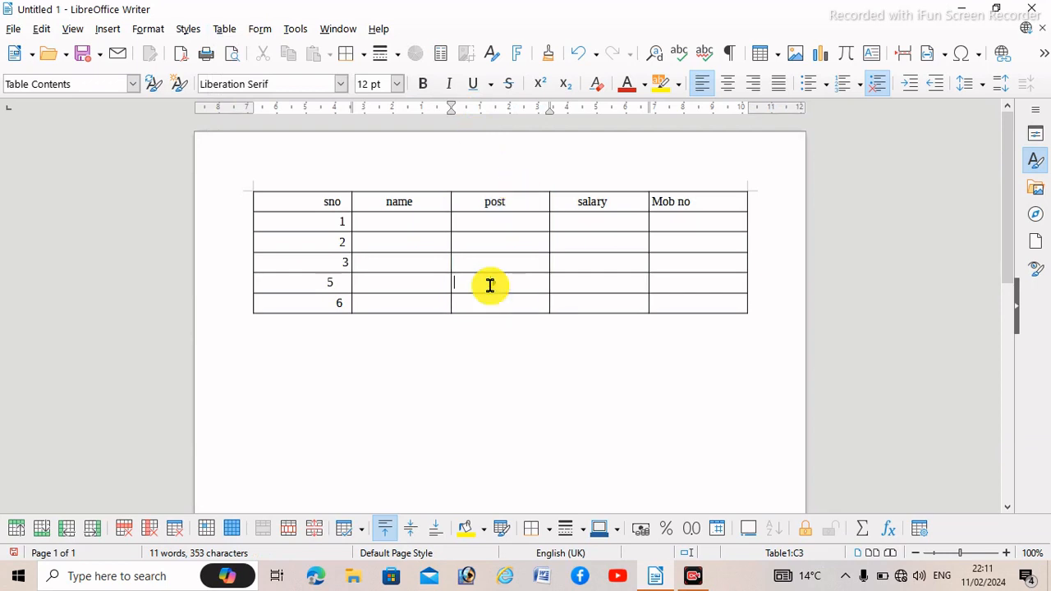
left_click(225, 30)
mouse_move(243, 126)
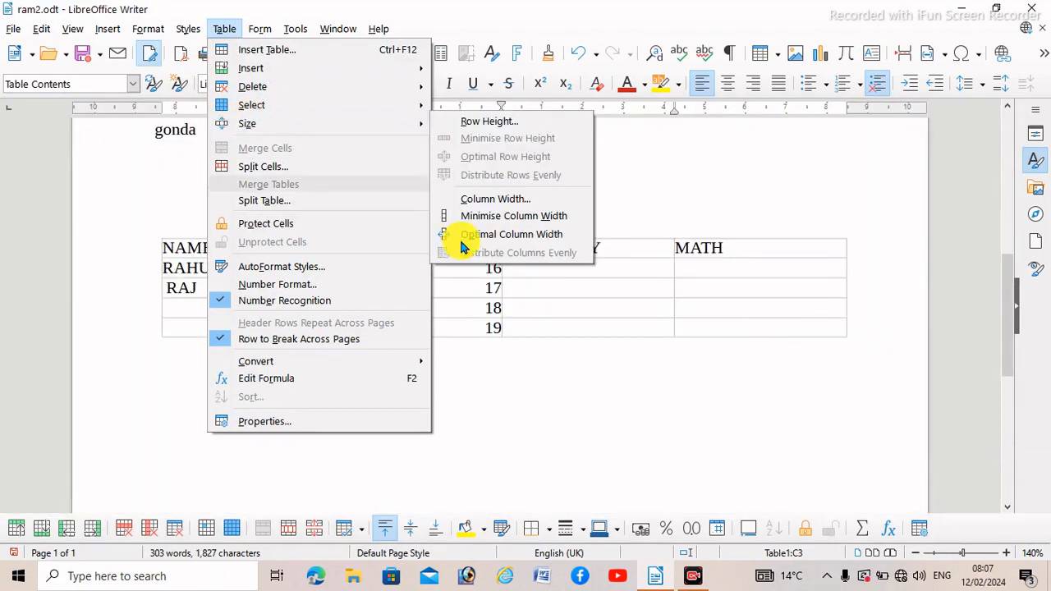
left_click(457, 307)
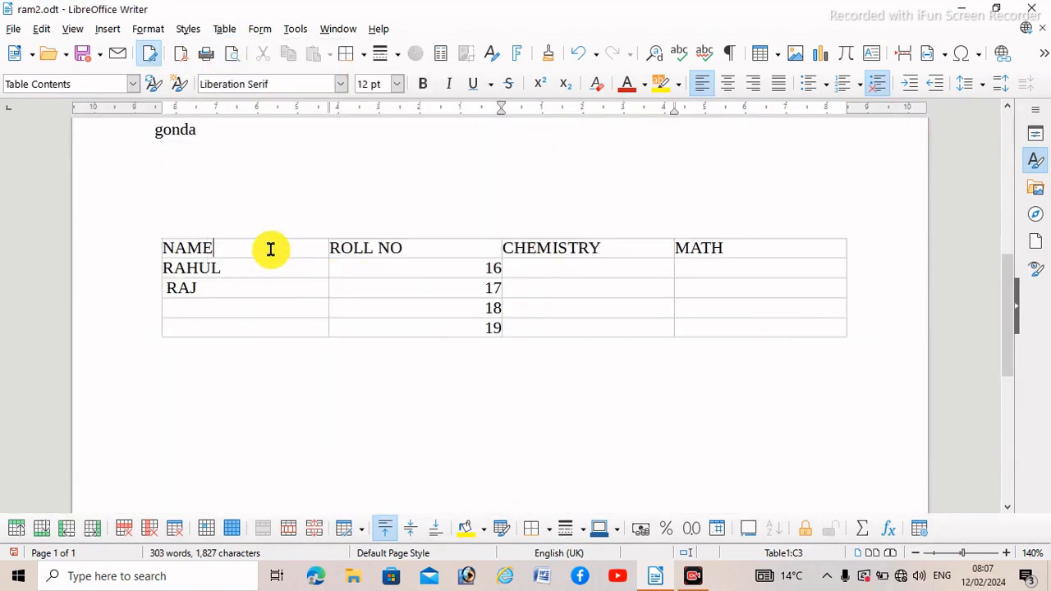
Step: Increase the row height of the heading row in the ram2.odt table
left_click(213, 29)
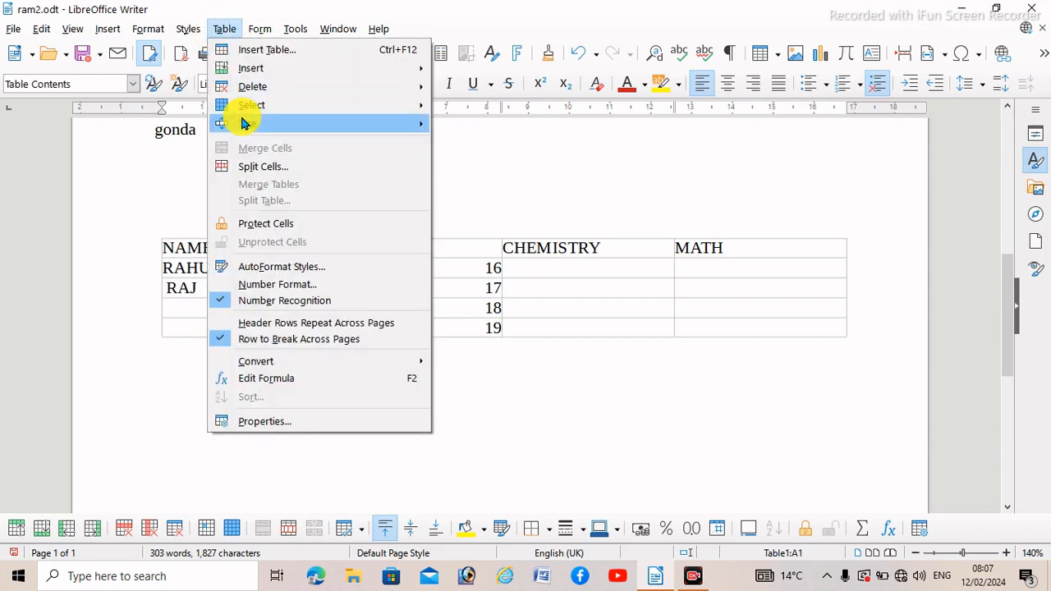
mouse_move(244, 124)
left_click(439, 122)
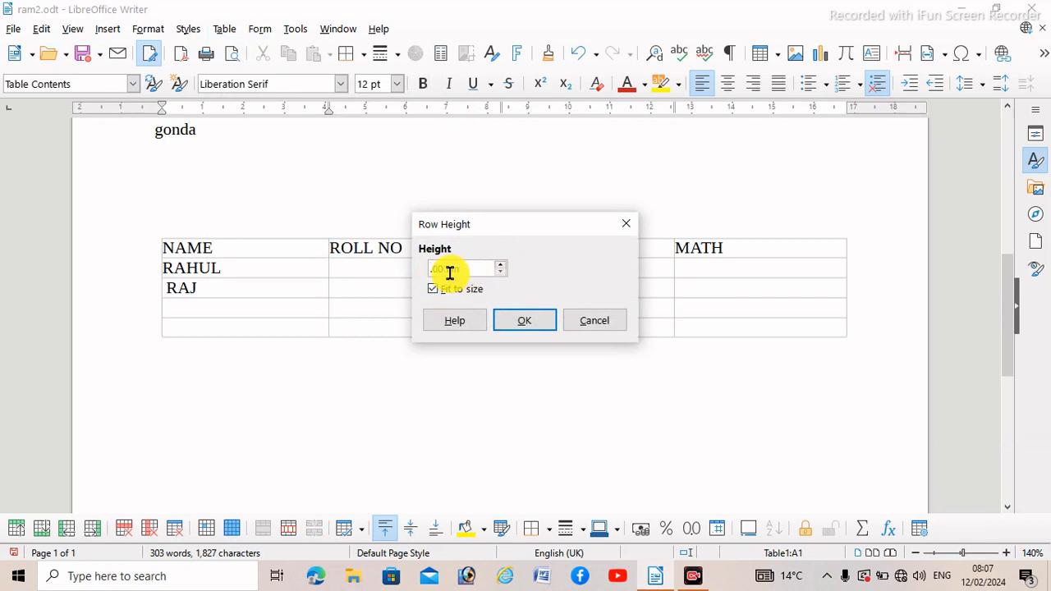
left_click(508, 320)
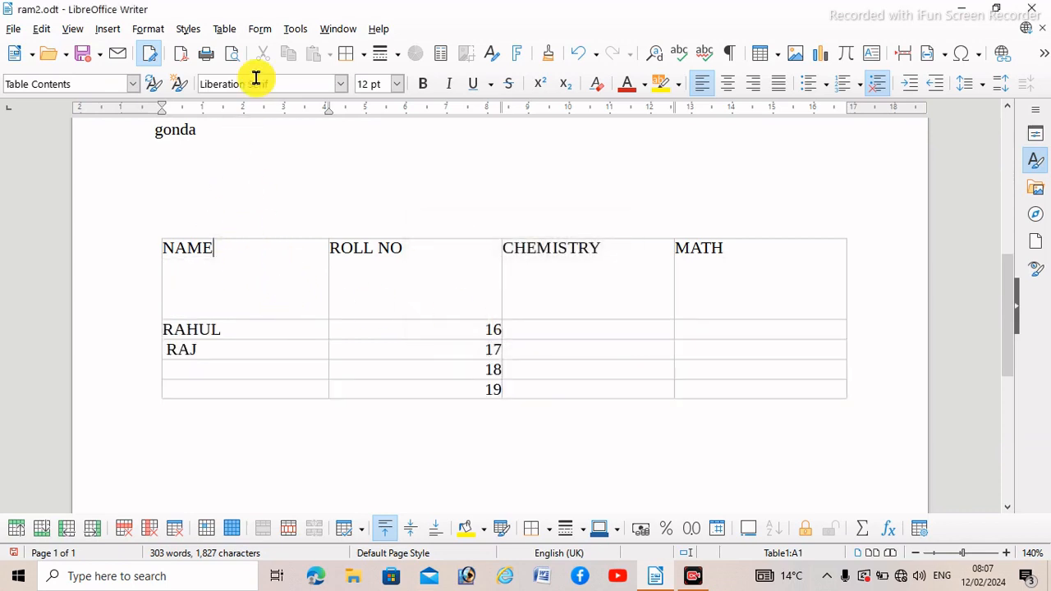
Step: Minimise the height of the enlarged heading row that starts with NAME
left_click(224, 29)
mouse_move(328, 125)
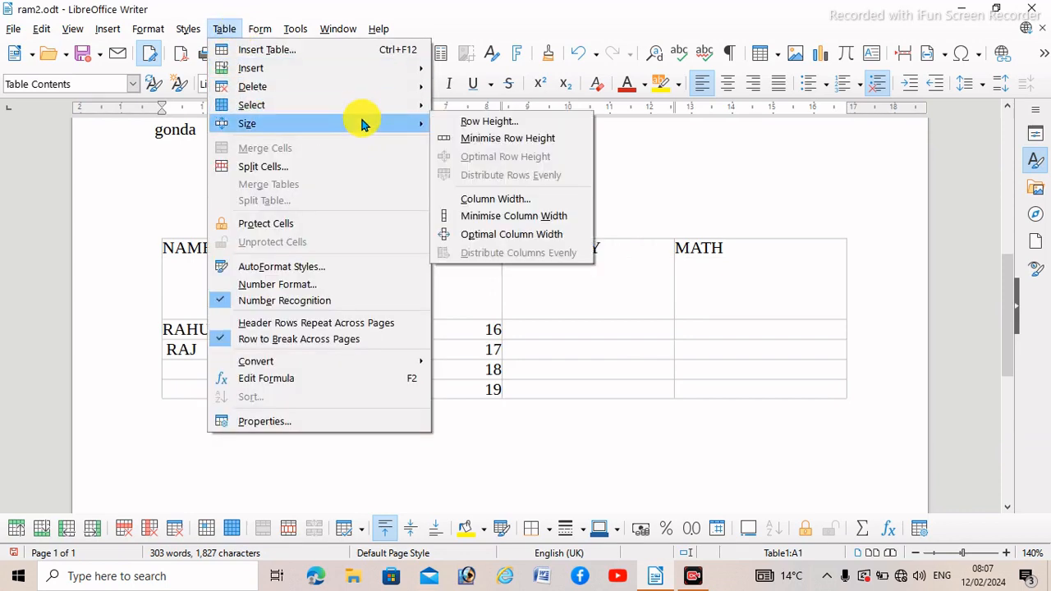
left_click(498, 141)
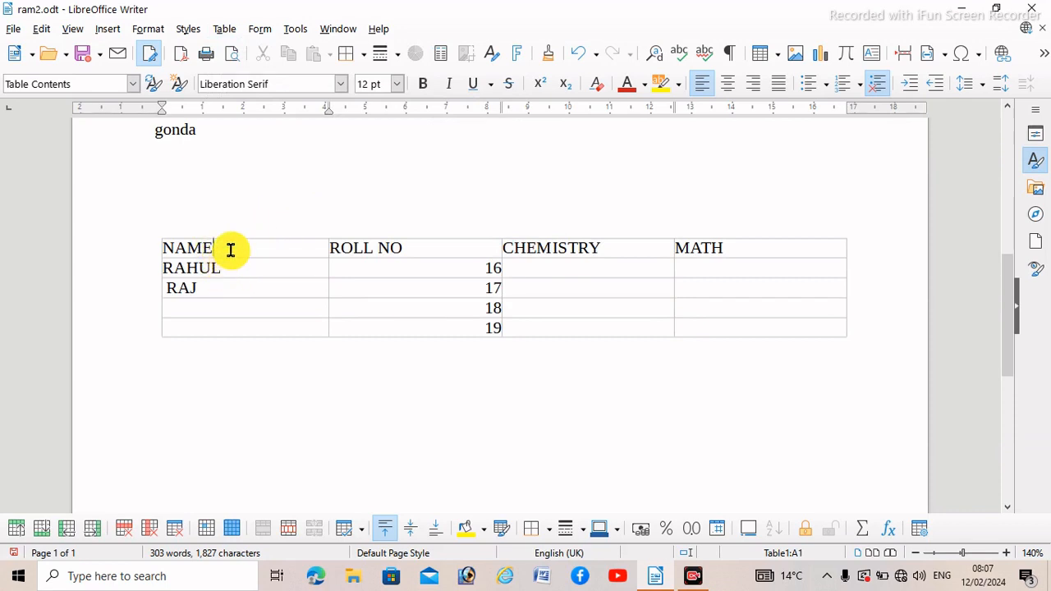
left_click(225, 30)
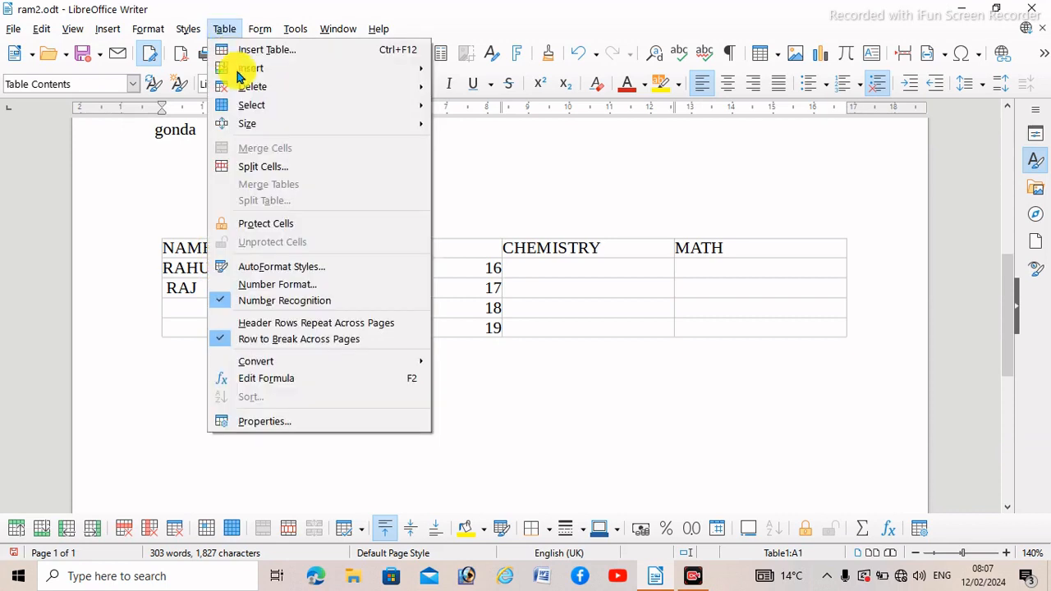
mouse_move(274, 123)
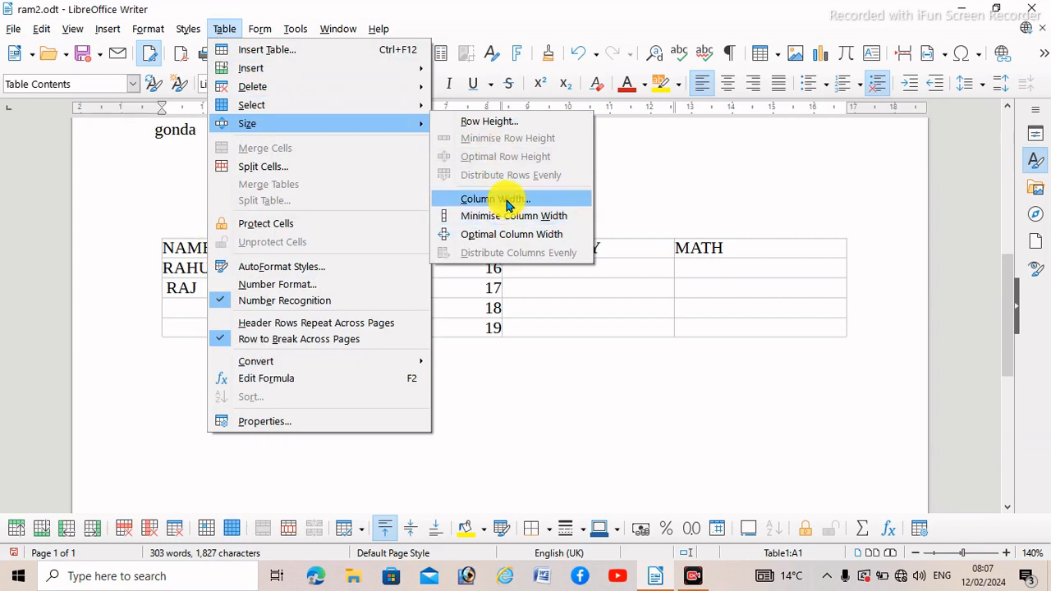
left_click(458, 295)
Step: Select all cells of the ROLL NO column and apply the optimal row height to its rows
left_click_drag(426, 259, 441, 332)
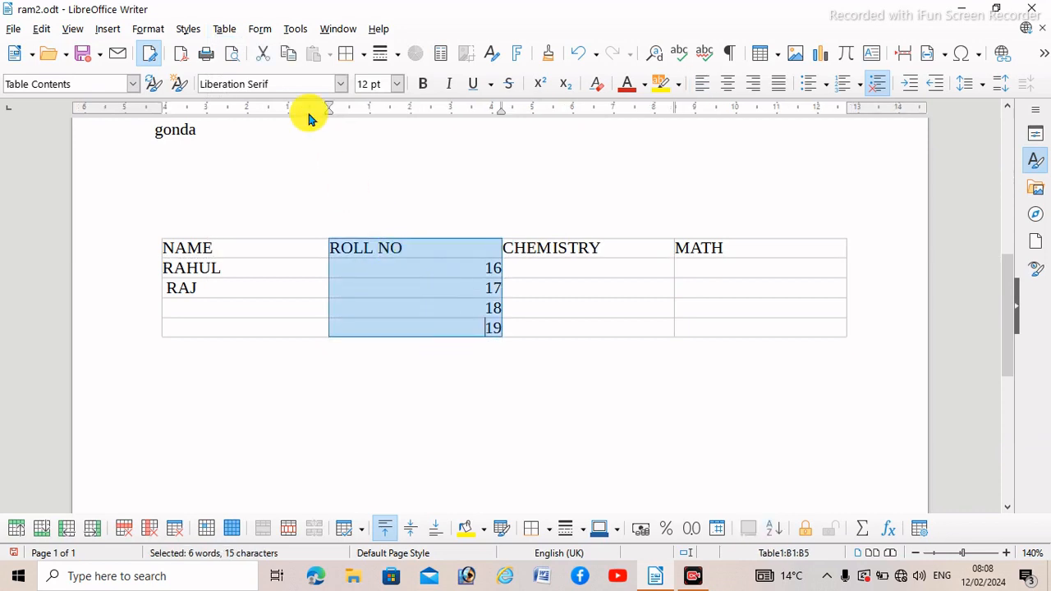
left_click(220, 29)
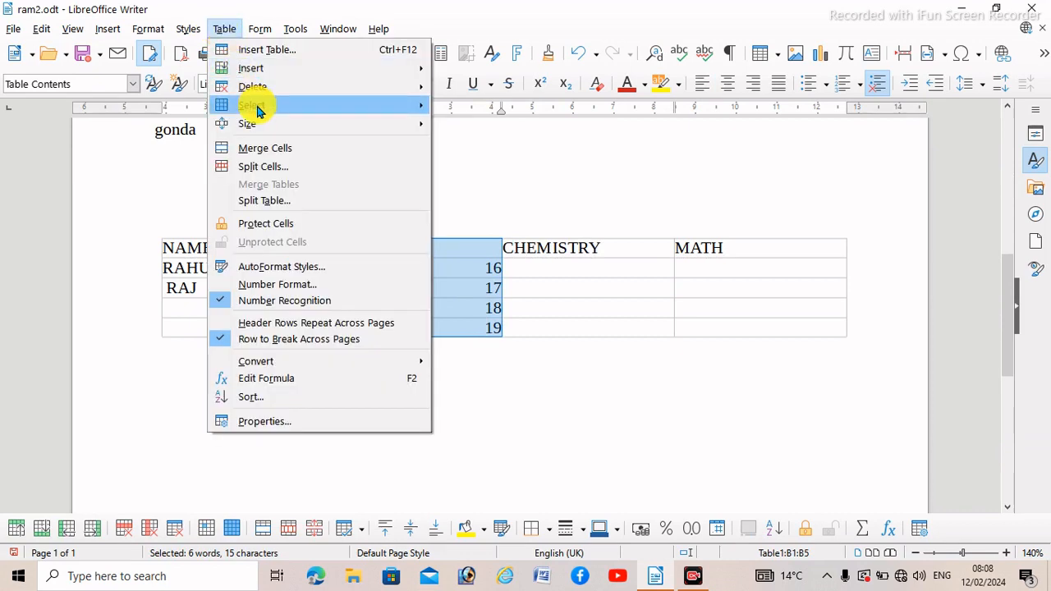
mouse_move(279, 125)
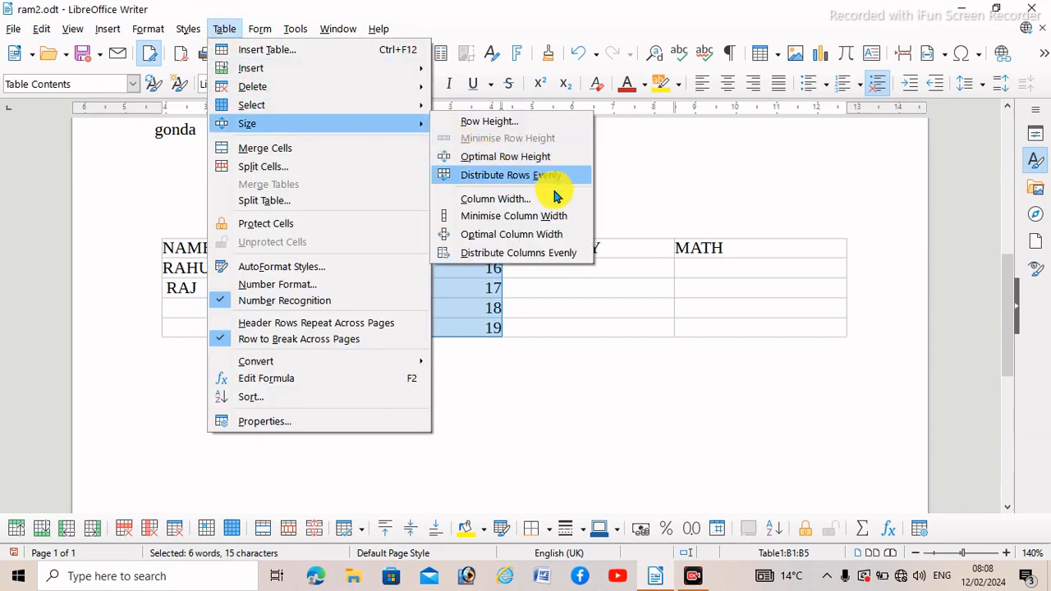
left_click(510, 158)
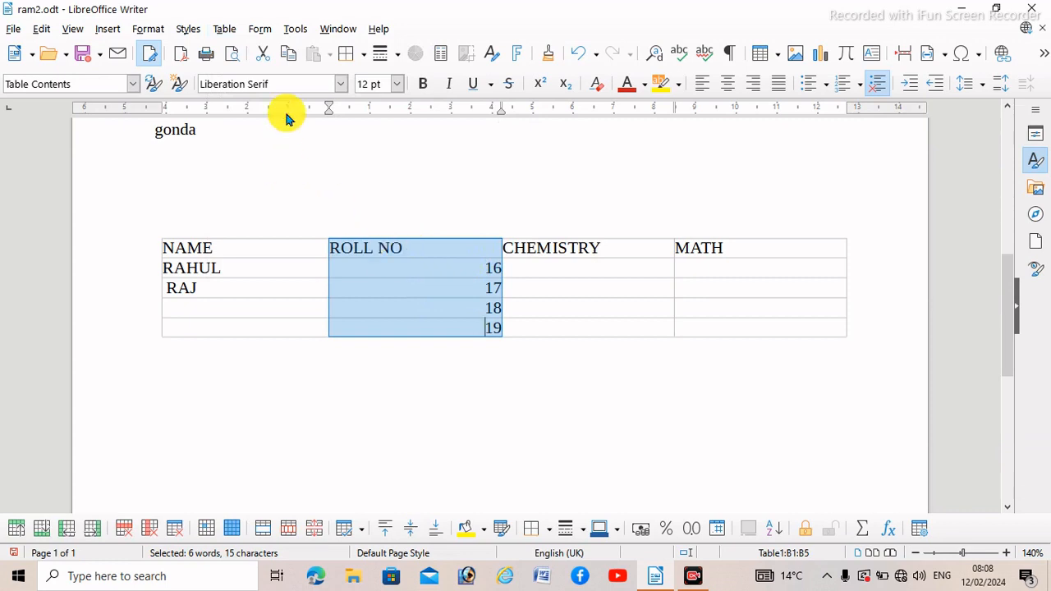
Step: Insert an empty line above the number in the ROLL NO cells containing 16 and 18
left_click(224, 31)
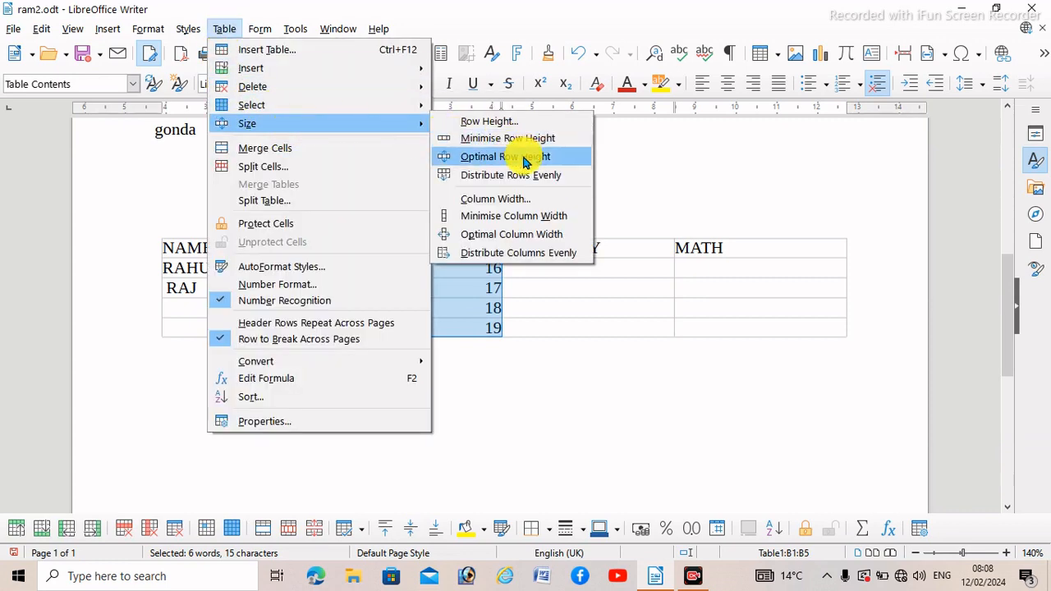
left_click(432, 289)
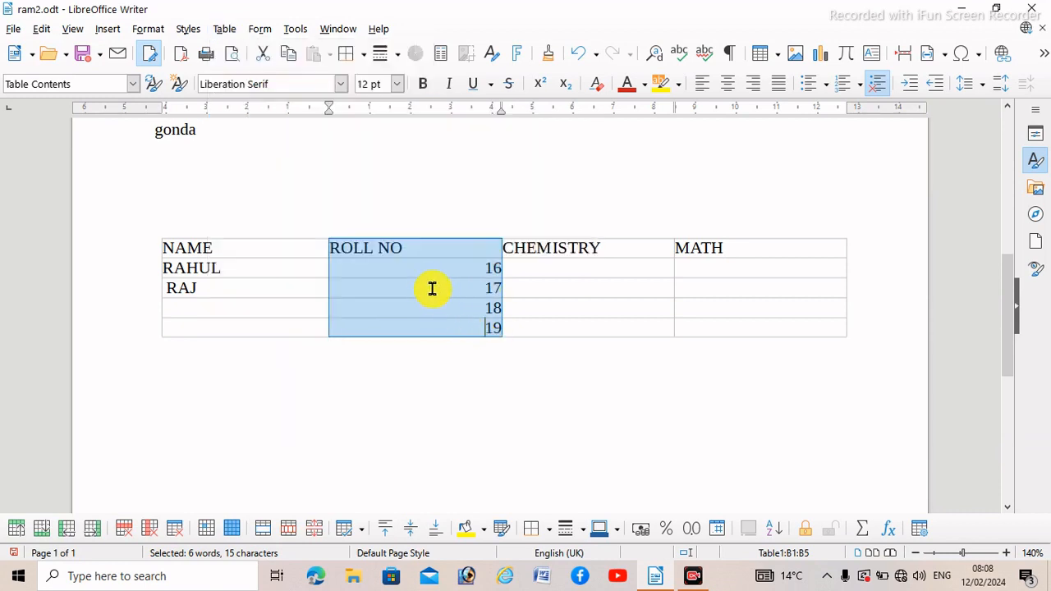
left_click(427, 283)
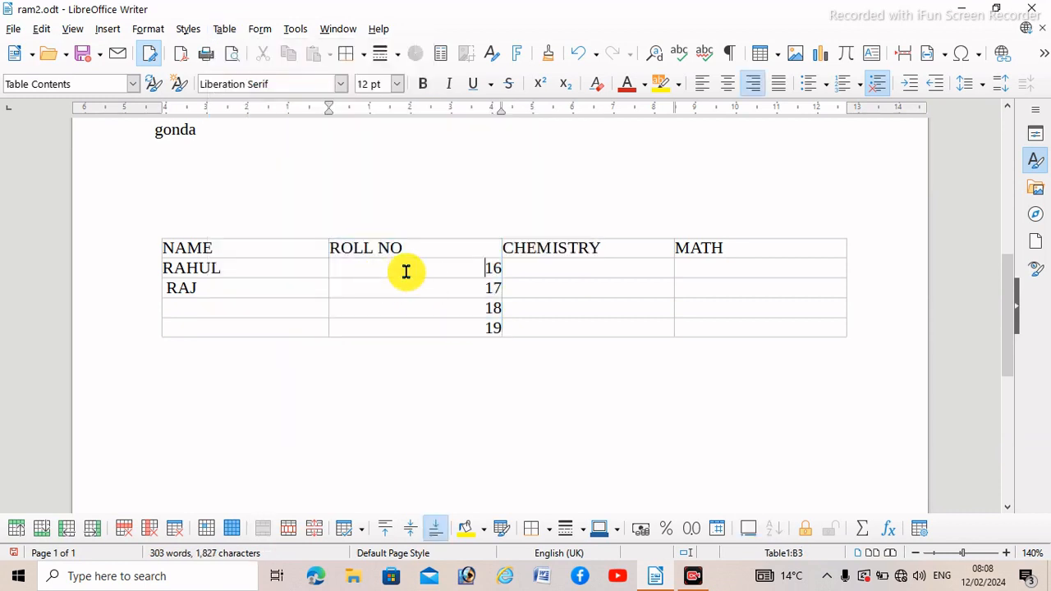
key("Return")
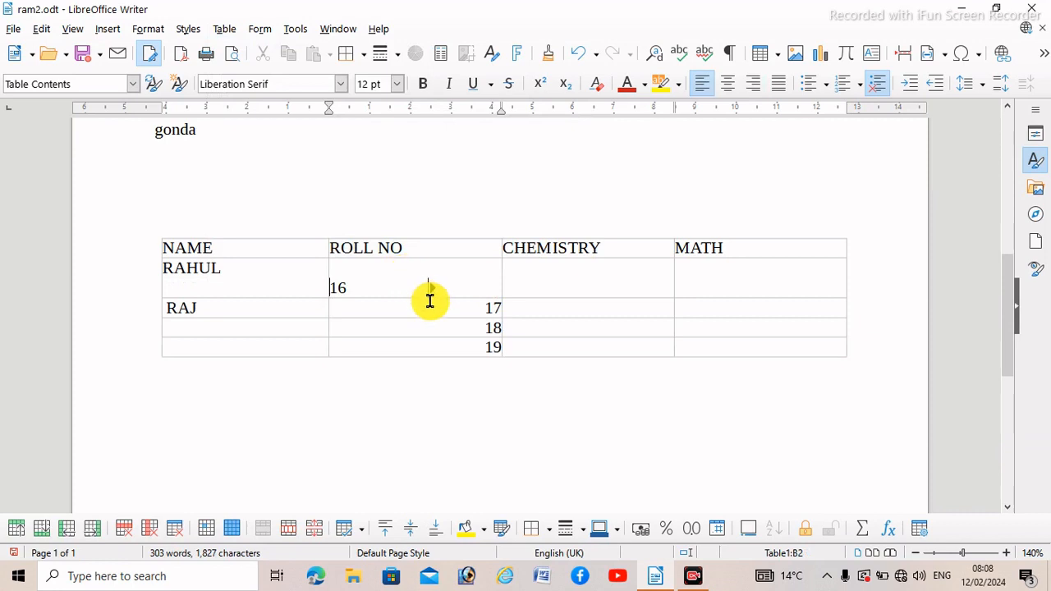
key("Return")
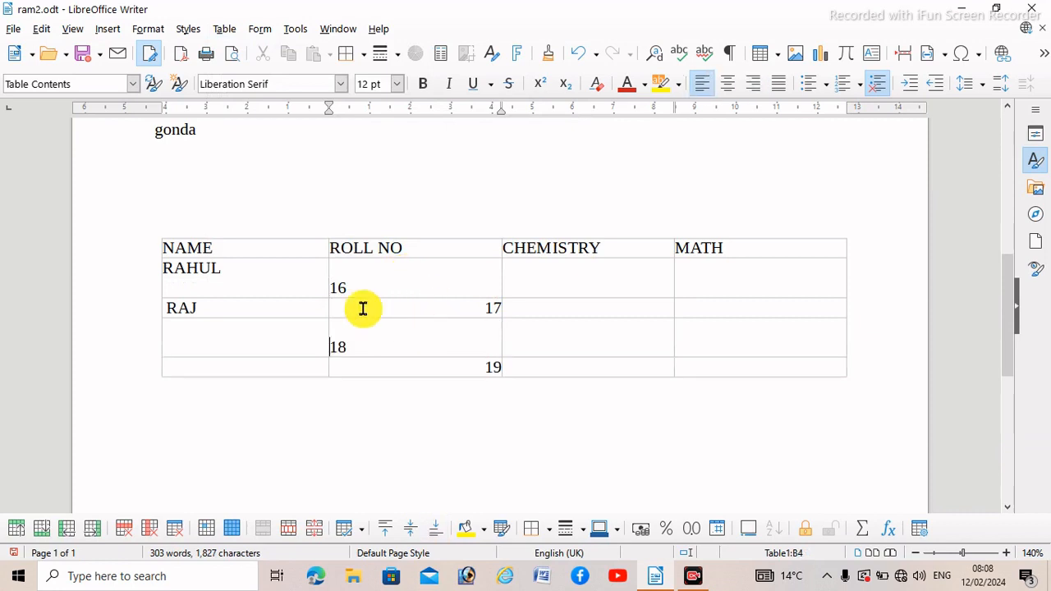
left_click(364, 291)
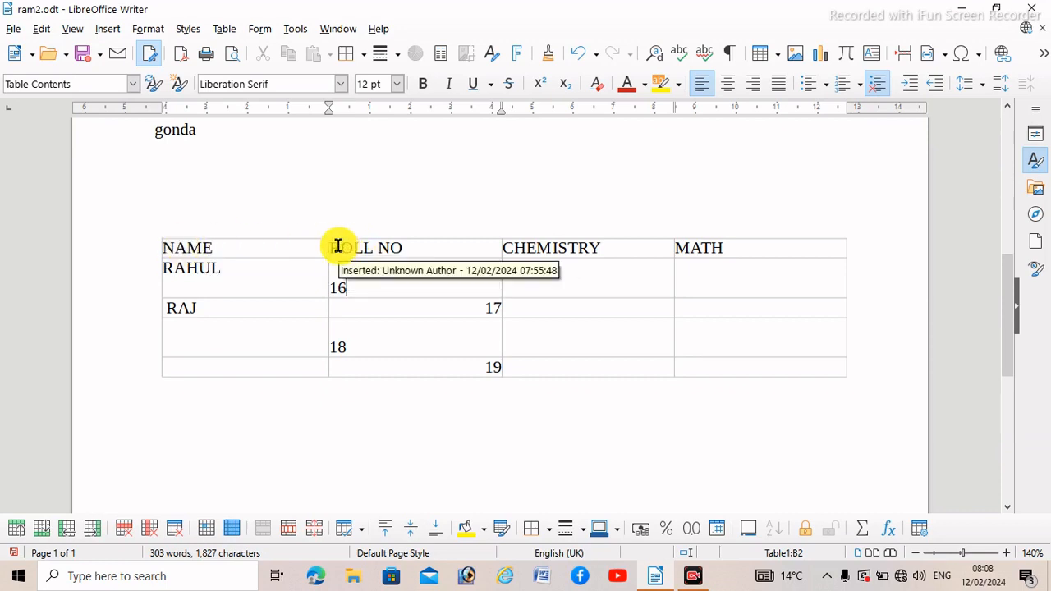
left_click_drag(331, 248, 420, 358)
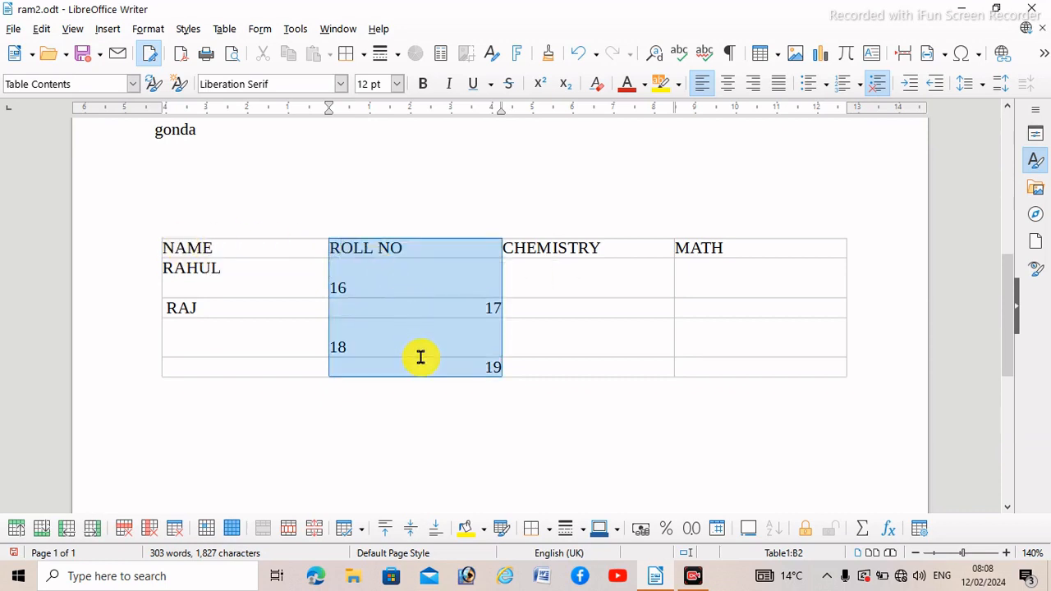
left_click(218, 28)
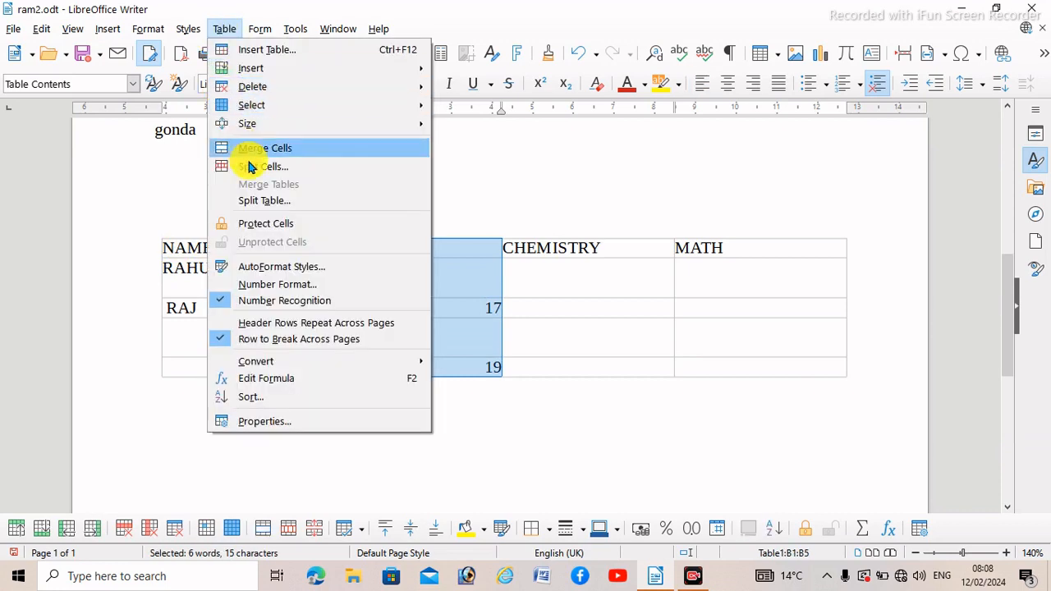
mouse_move(271, 125)
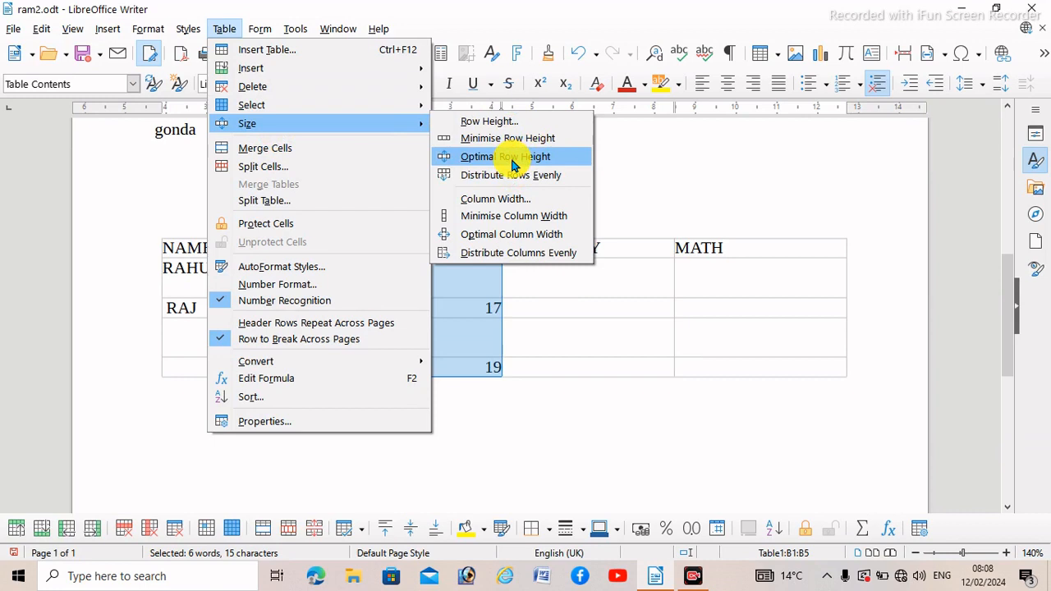
left_click(176, 285)
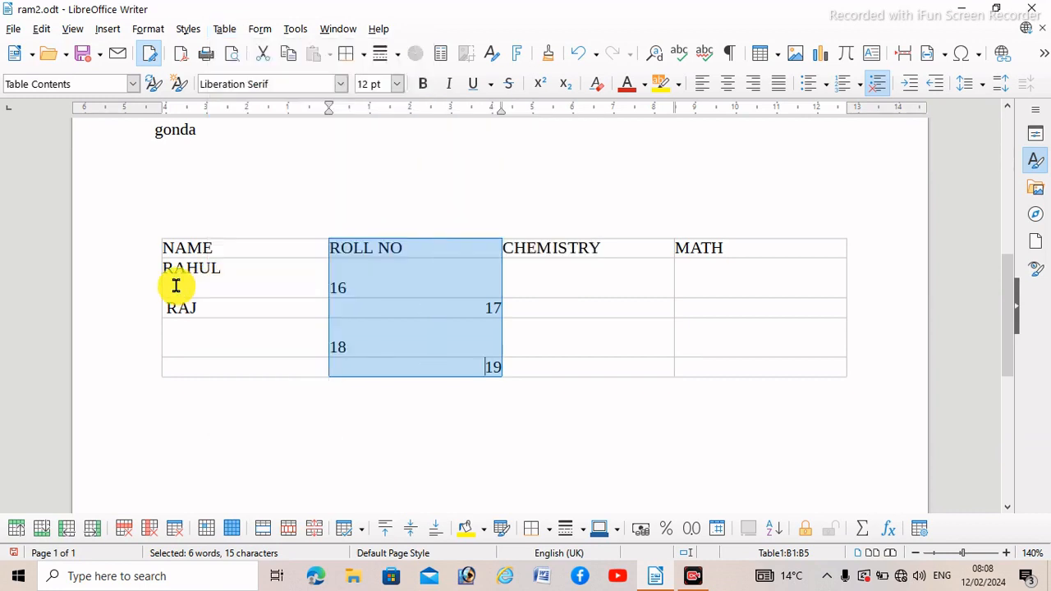
left_click(240, 281)
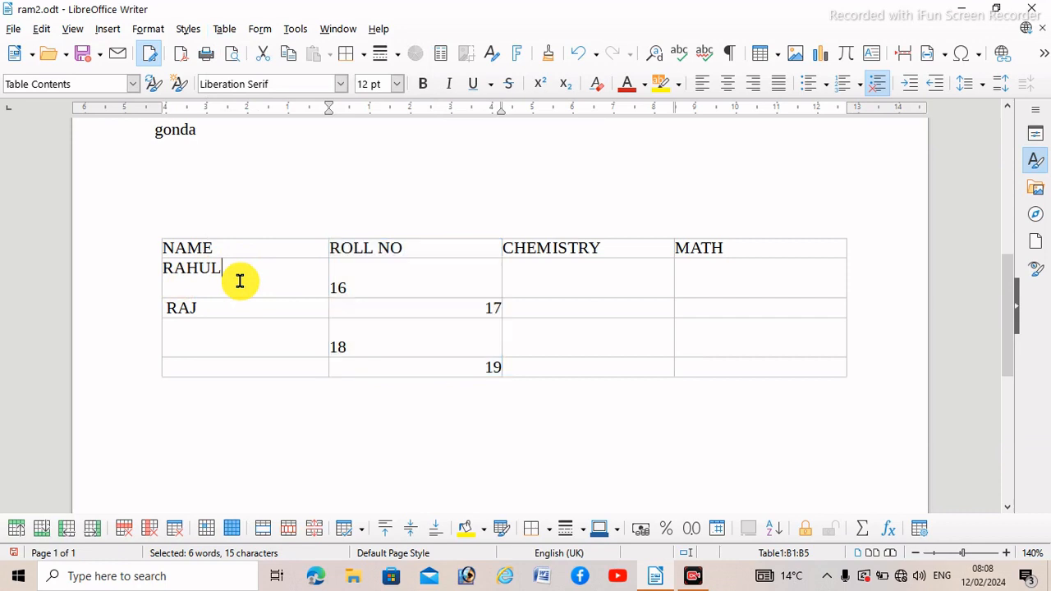
left_click(223, 29)
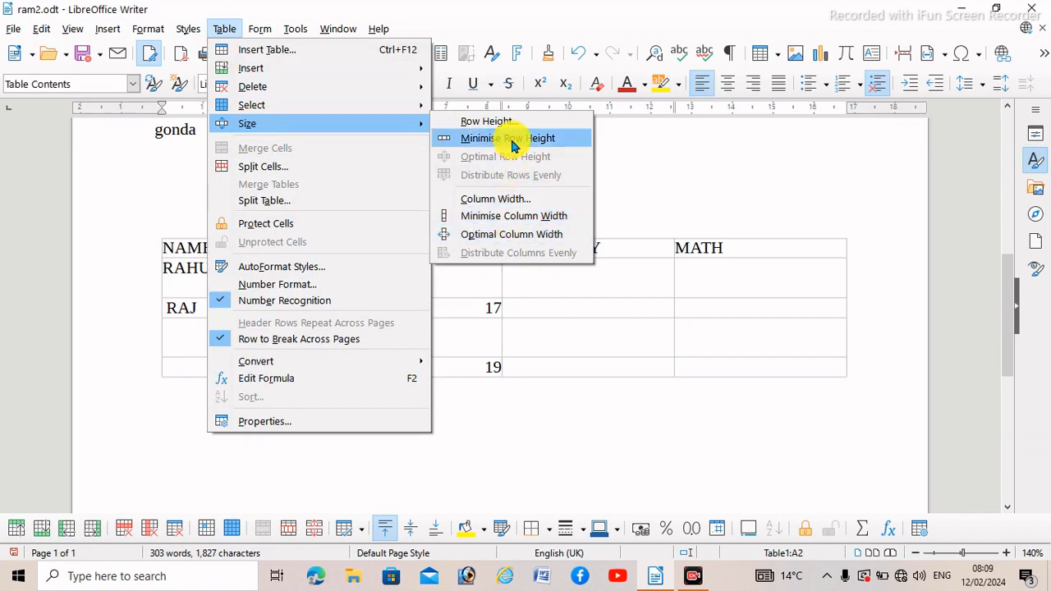
left_click(520, 321)
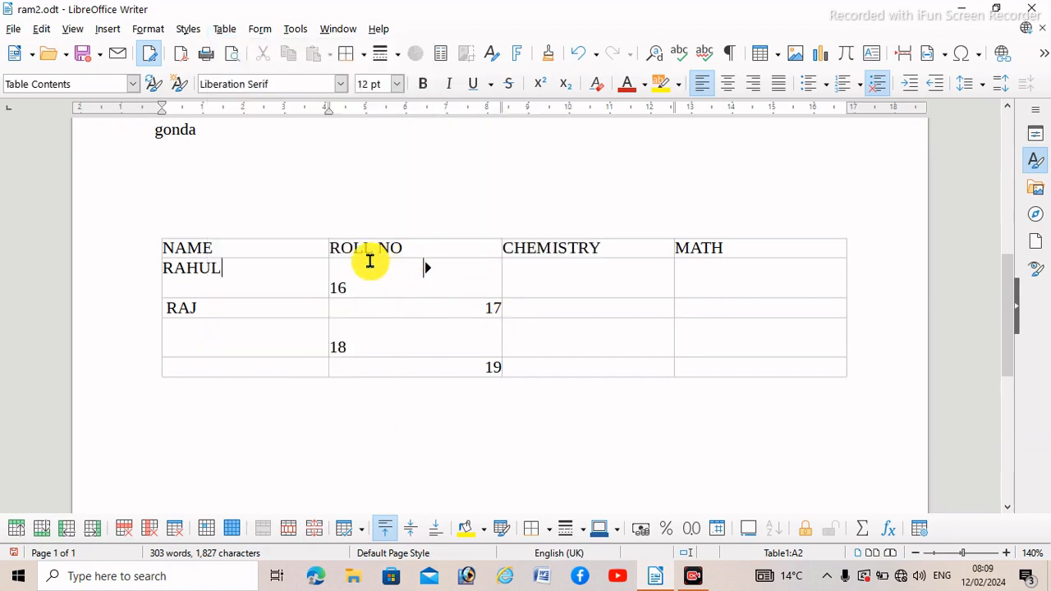
Step: Select the whole ROLL NO column and distribute the table rows evenly
left_click_drag(334, 248, 436, 359)
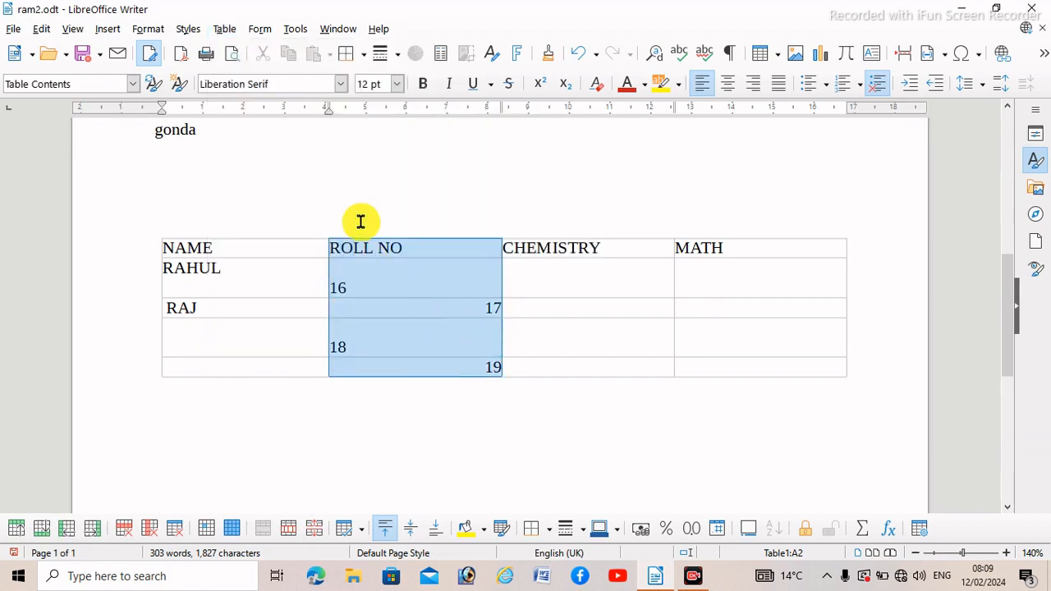
left_click(227, 24)
mouse_move(321, 128)
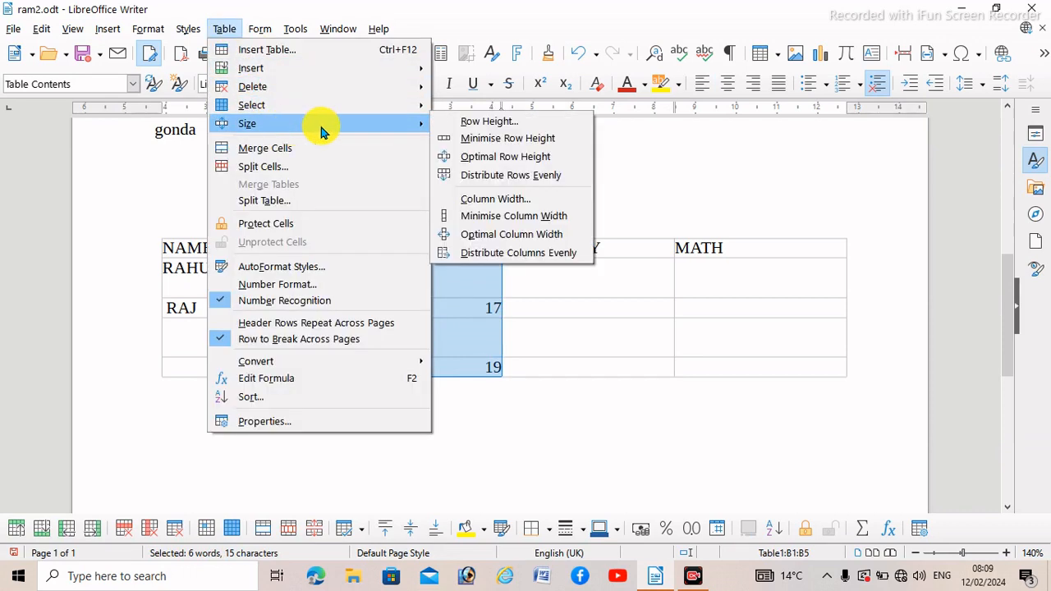
left_click(503, 182)
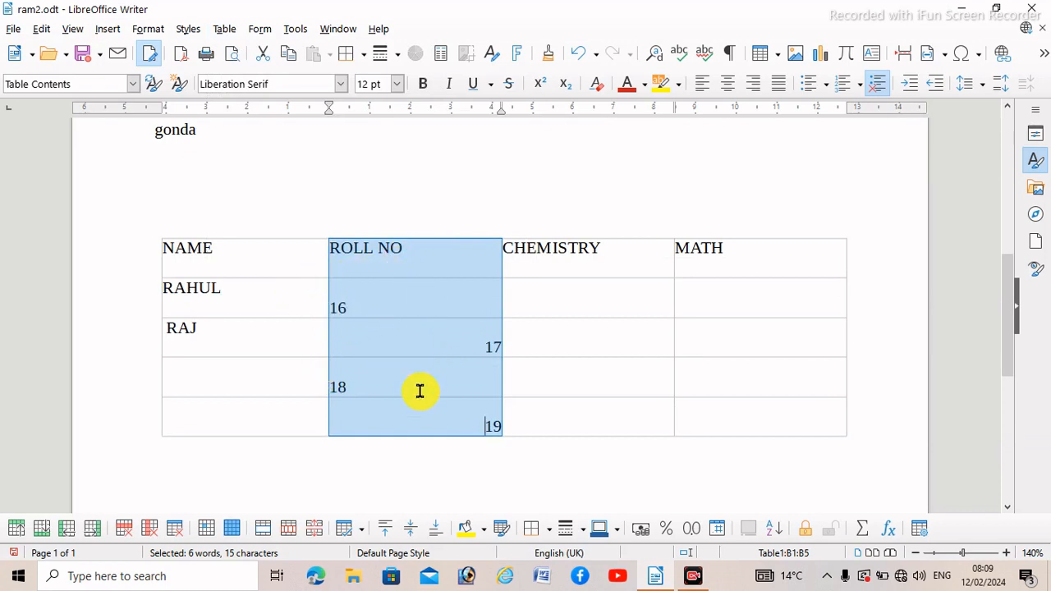
Step: Select all cells of the ROLL NO column and set its column width to 2.24 cm
left_click(427, 289)
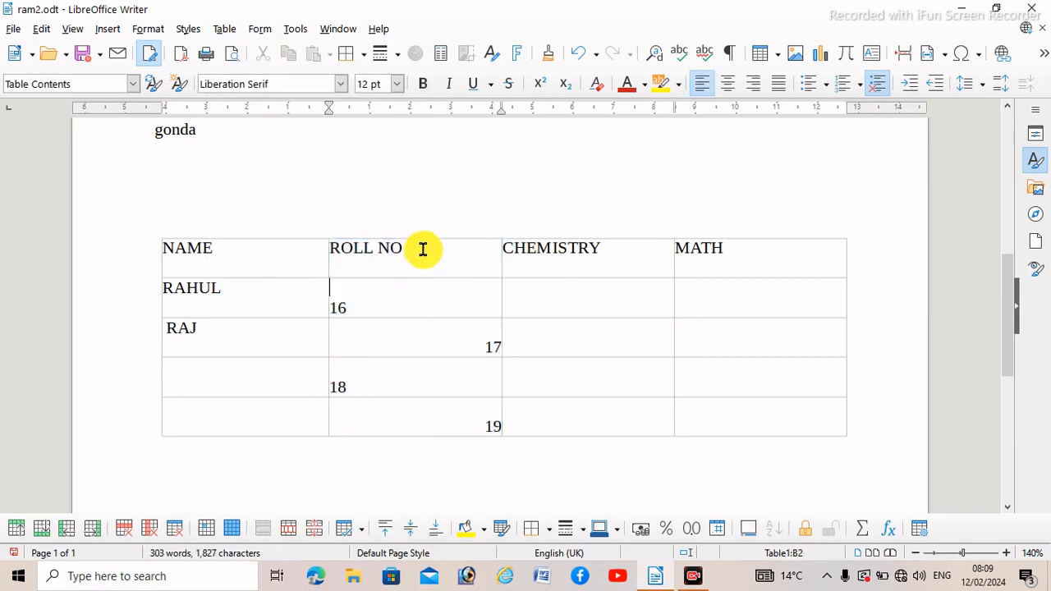
left_click_drag(421, 248, 480, 418)
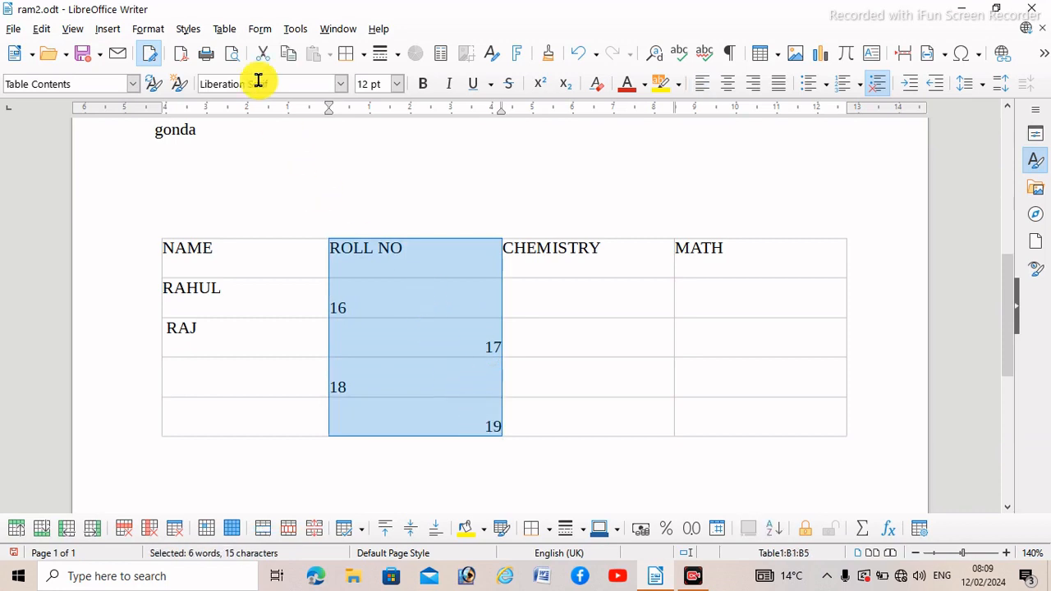
left_click(229, 29)
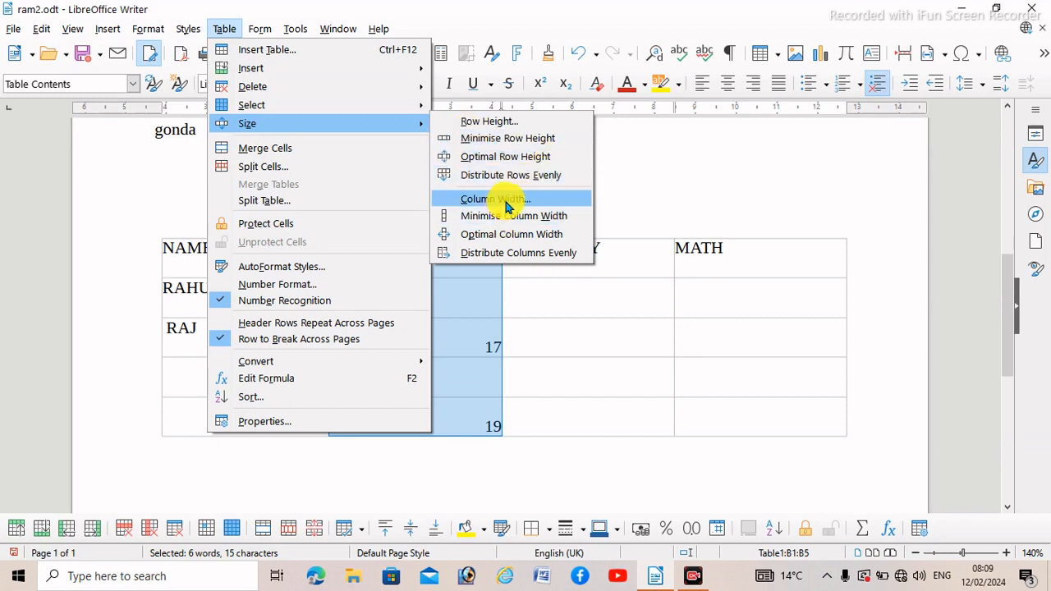
left_click(507, 205)
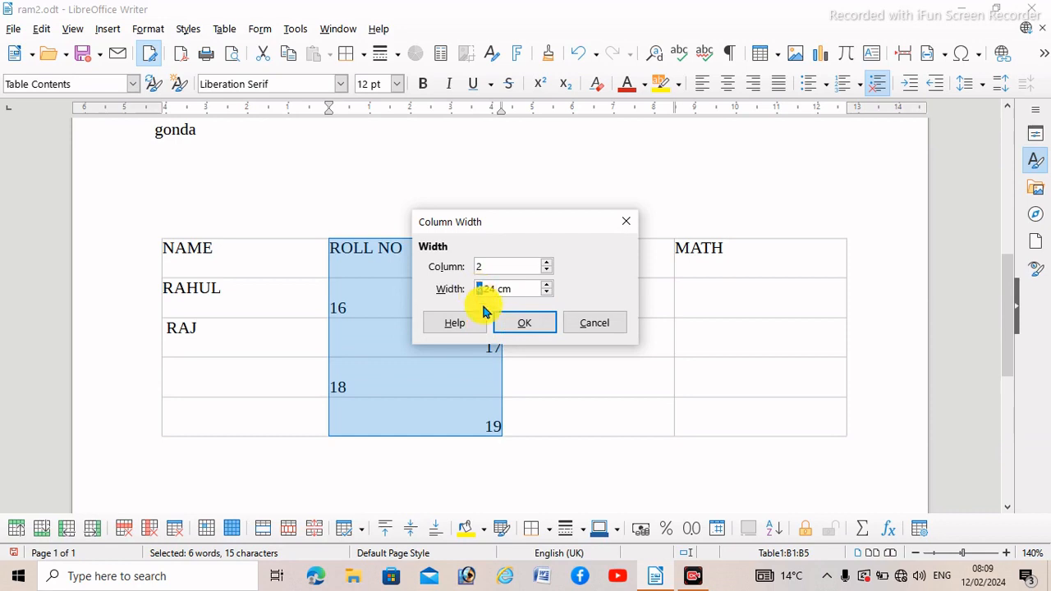
left_click(530, 323)
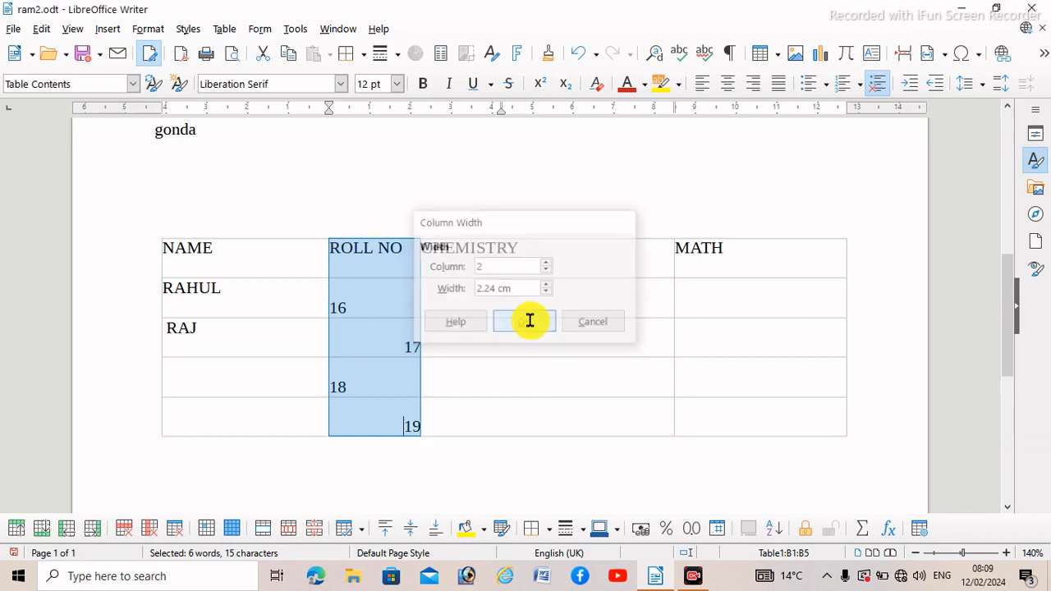
Step: Try to minimise the column width from the cell containing 17
left_click(389, 333)
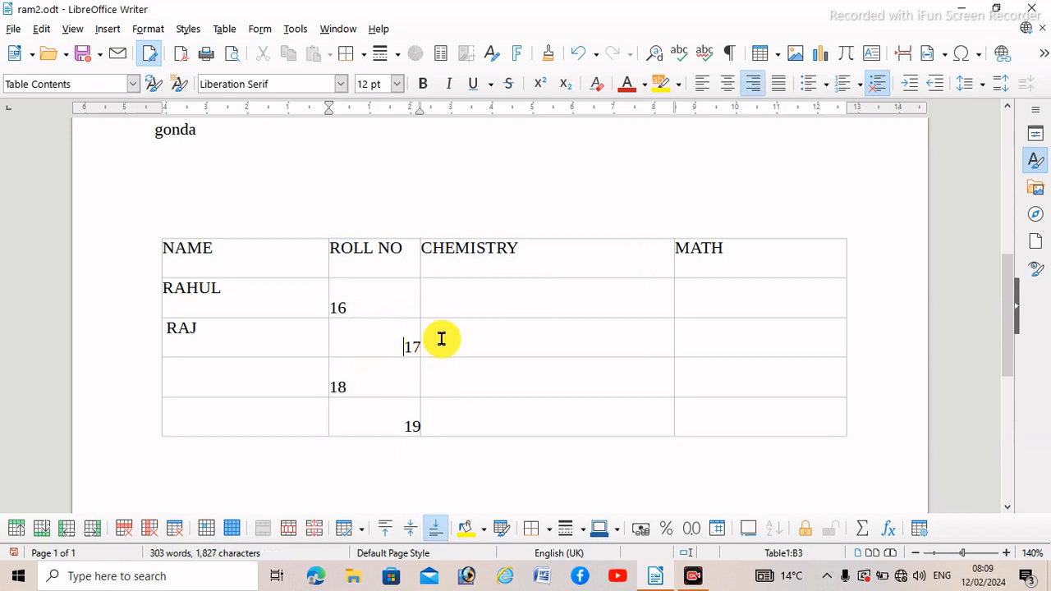
left_click(193, 28)
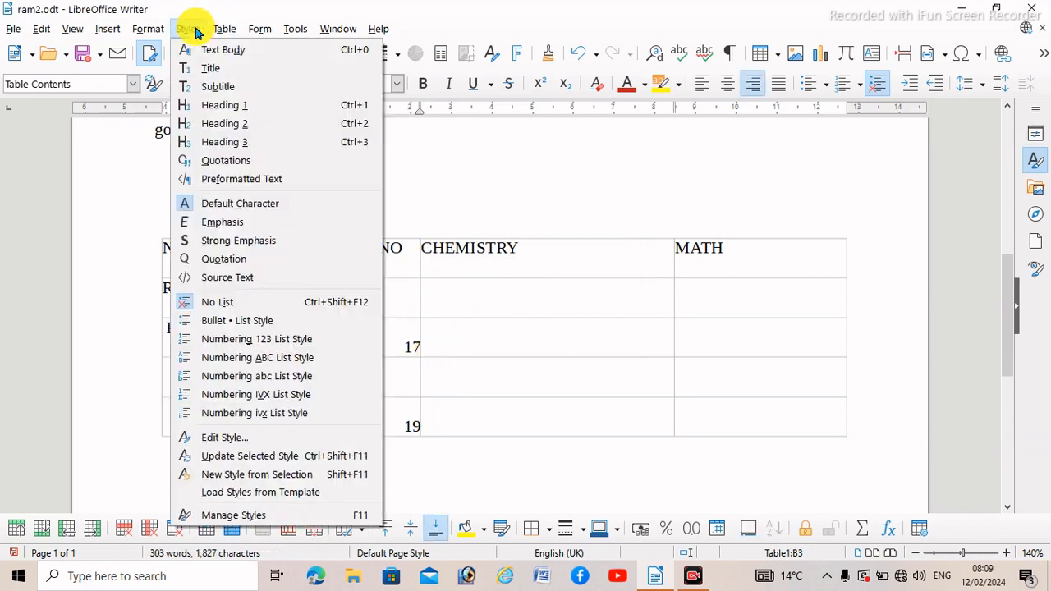
mouse_move(217, 26)
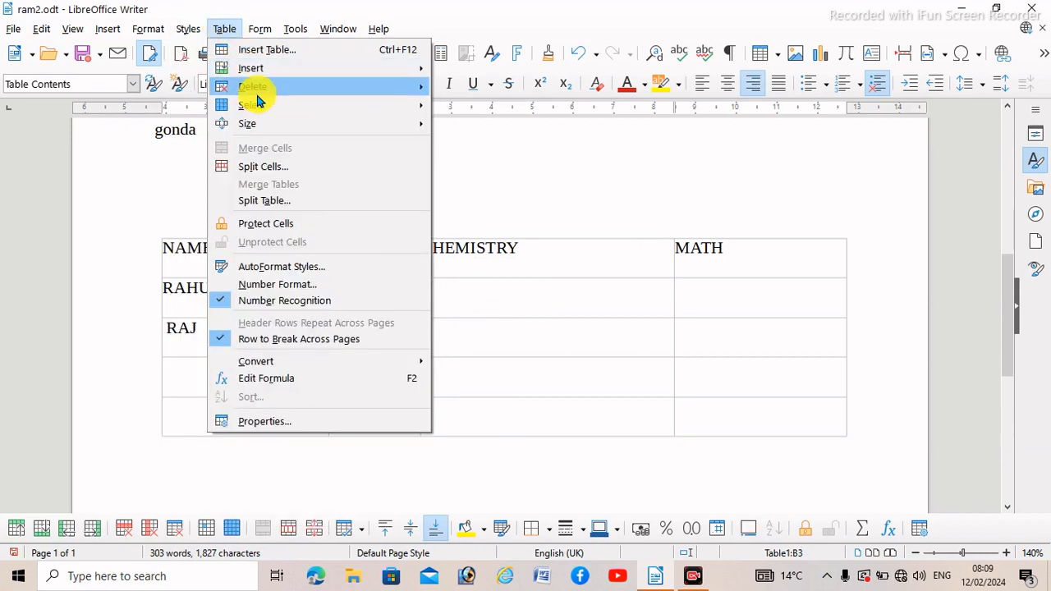
mouse_move(270, 122)
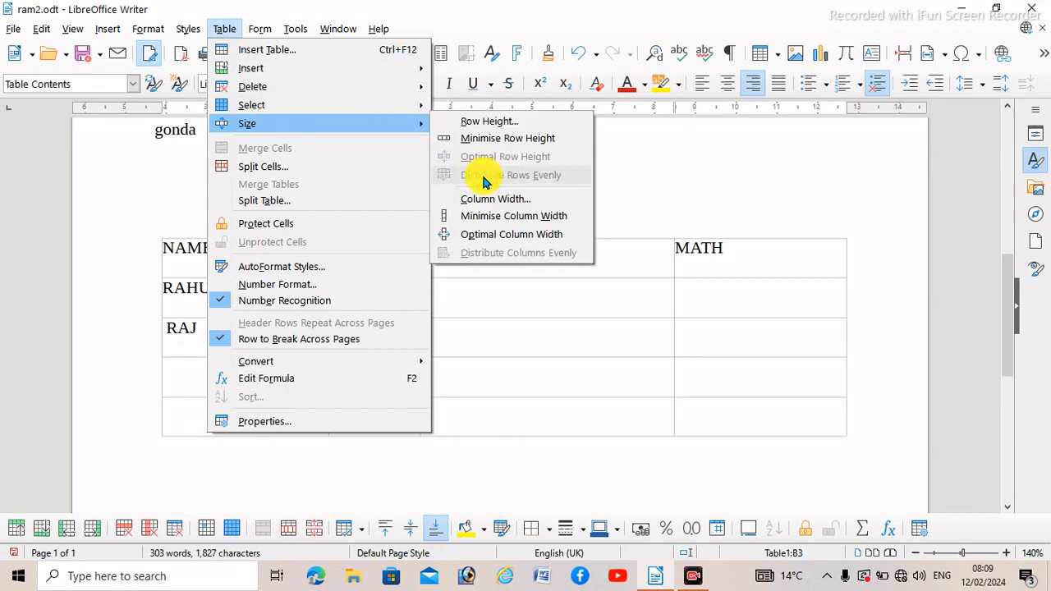
left_click(493, 216)
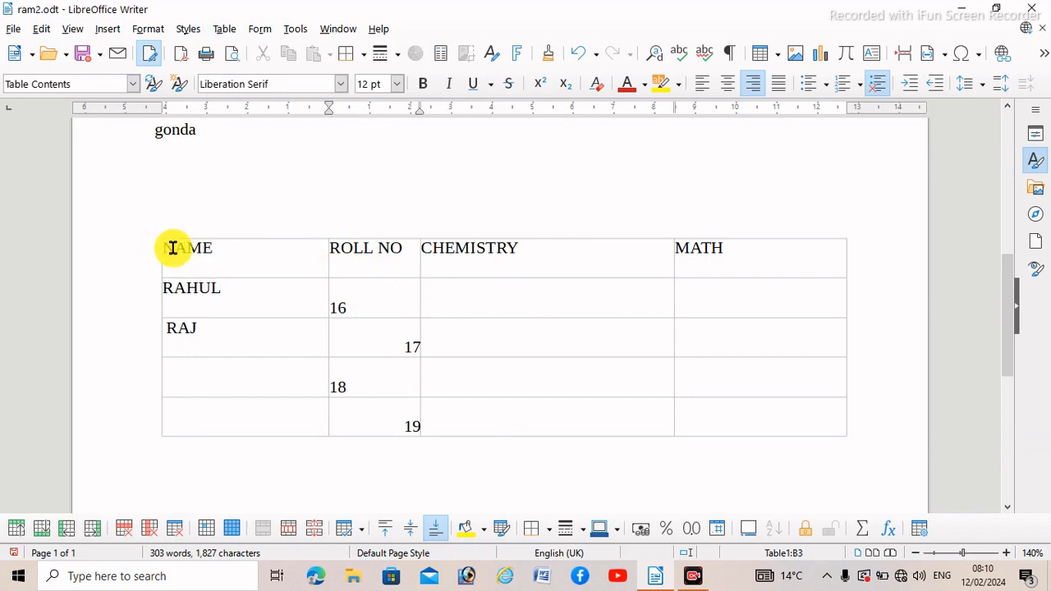
Step: Select all the table's cells from NAME to the last MATH cell and minimise the column widths
left_click_drag(169, 246, 690, 417)
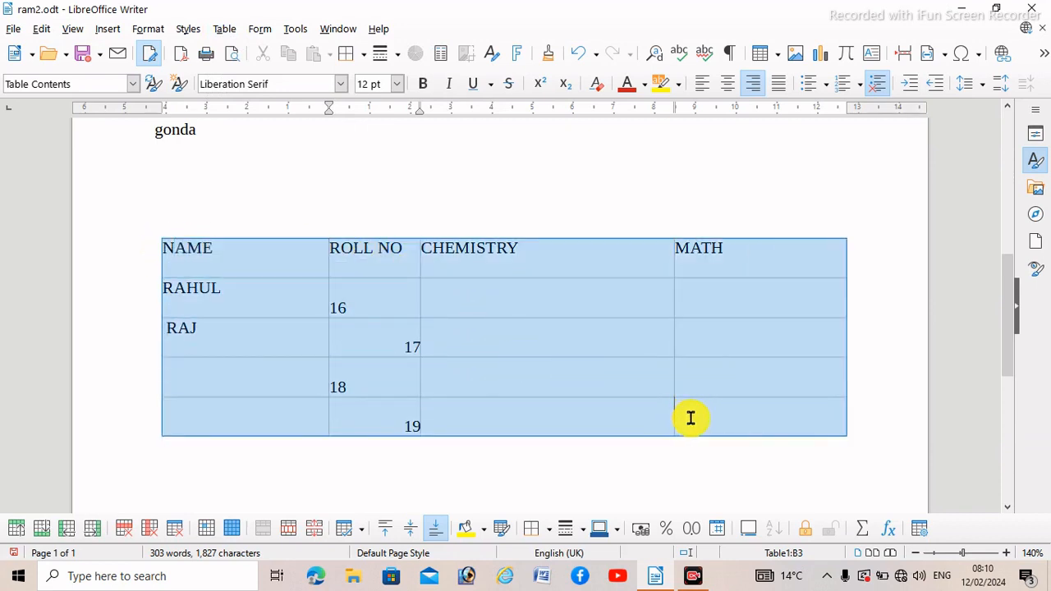
left_click(225, 29)
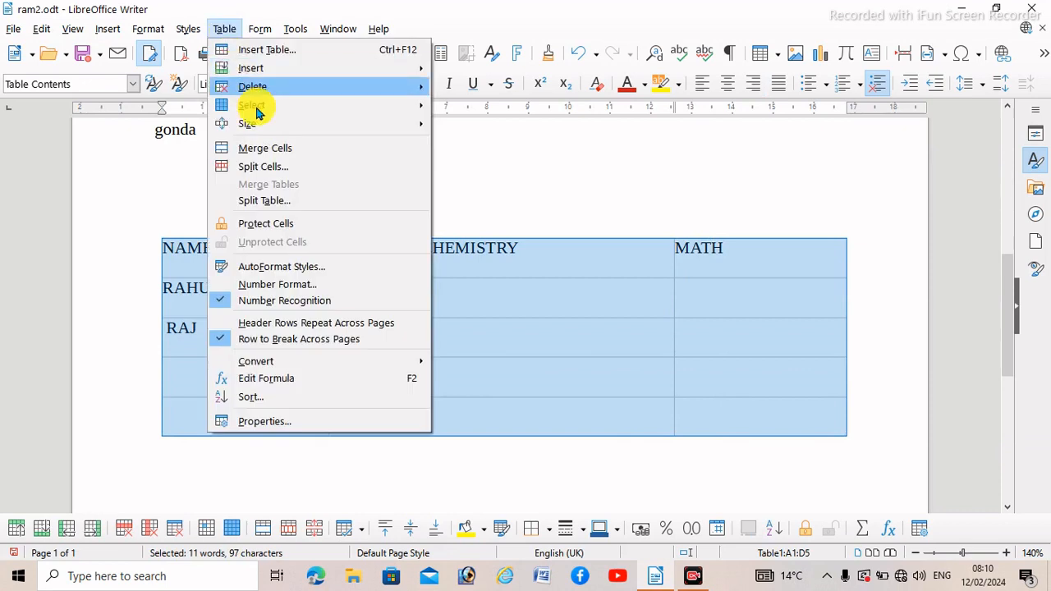
mouse_move(274, 122)
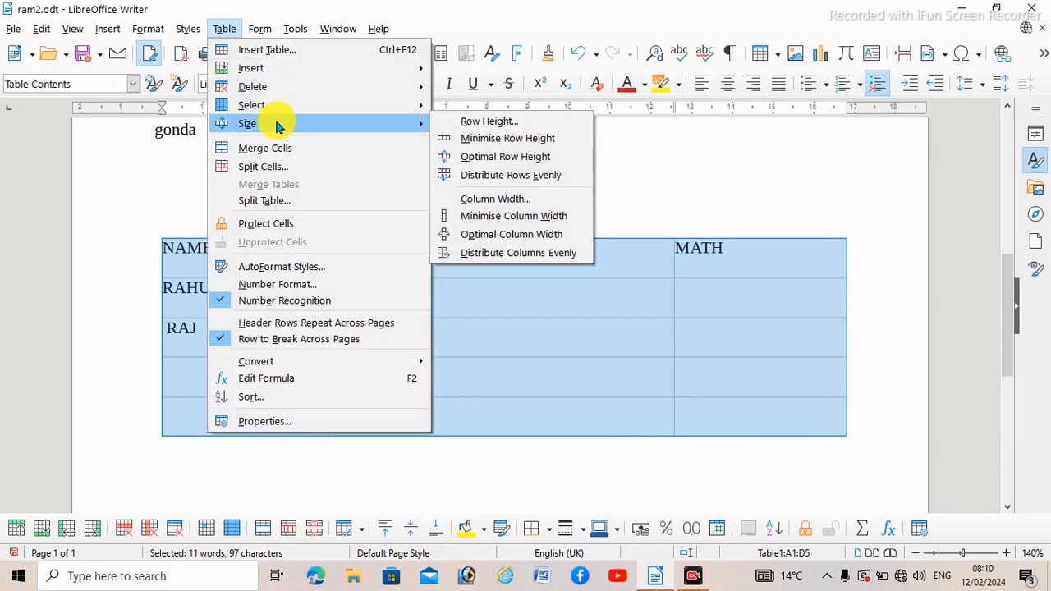
left_click(528, 222)
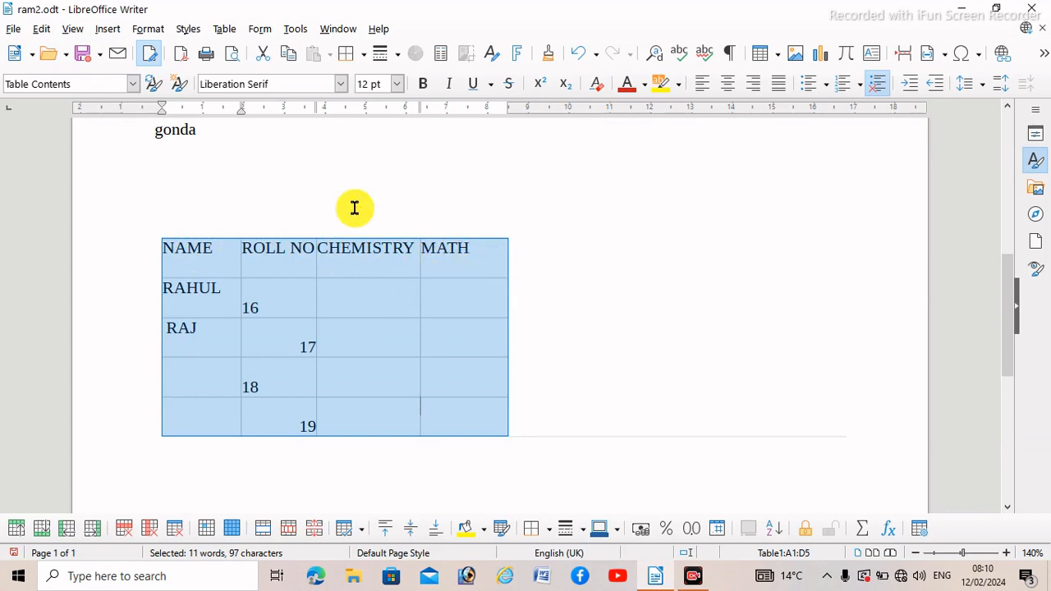
left_click(226, 31)
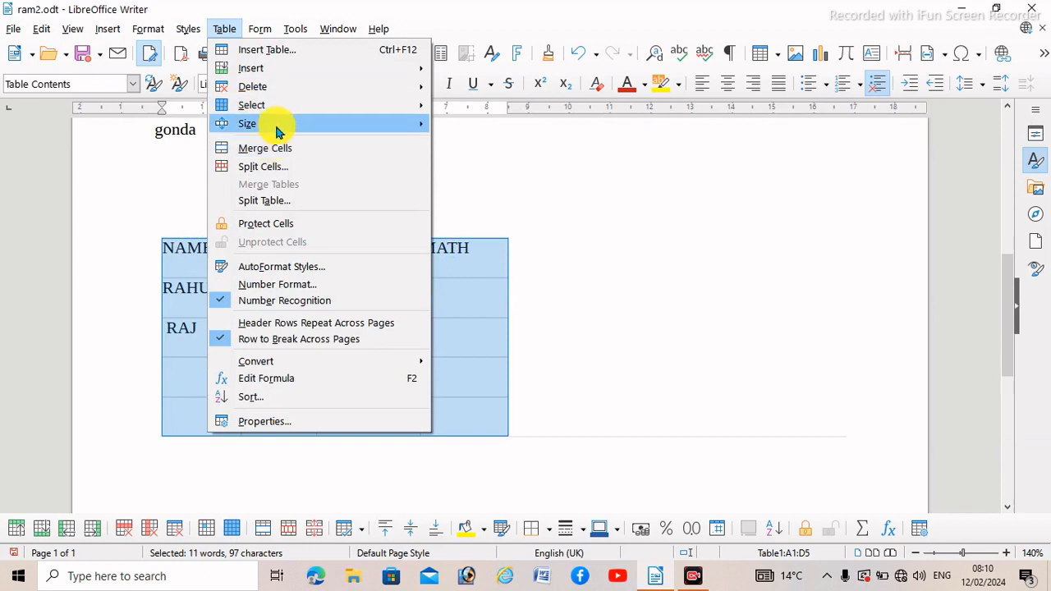
mouse_move(277, 128)
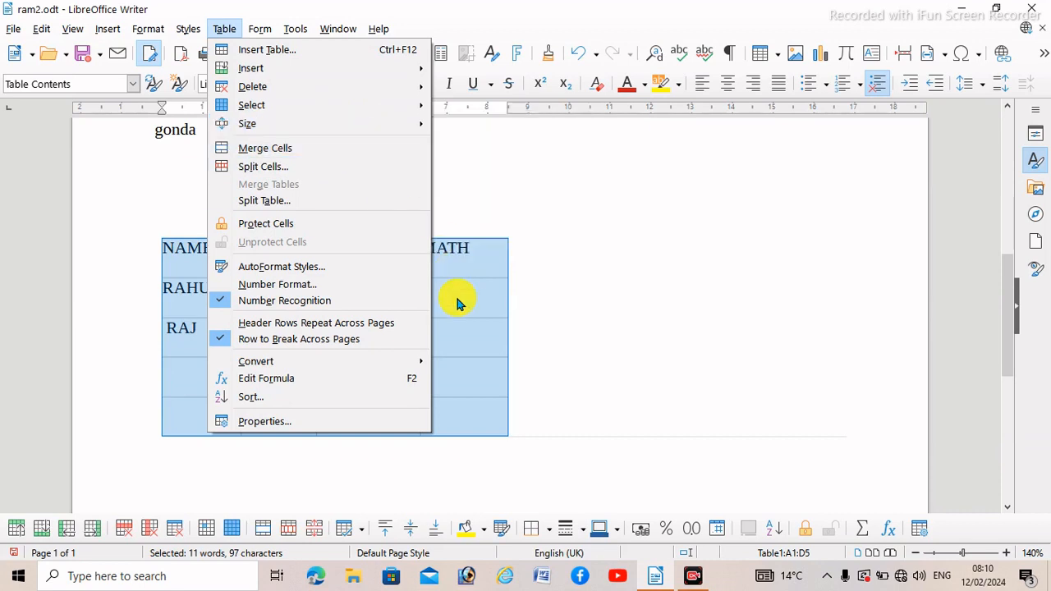
left_click(477, 329)
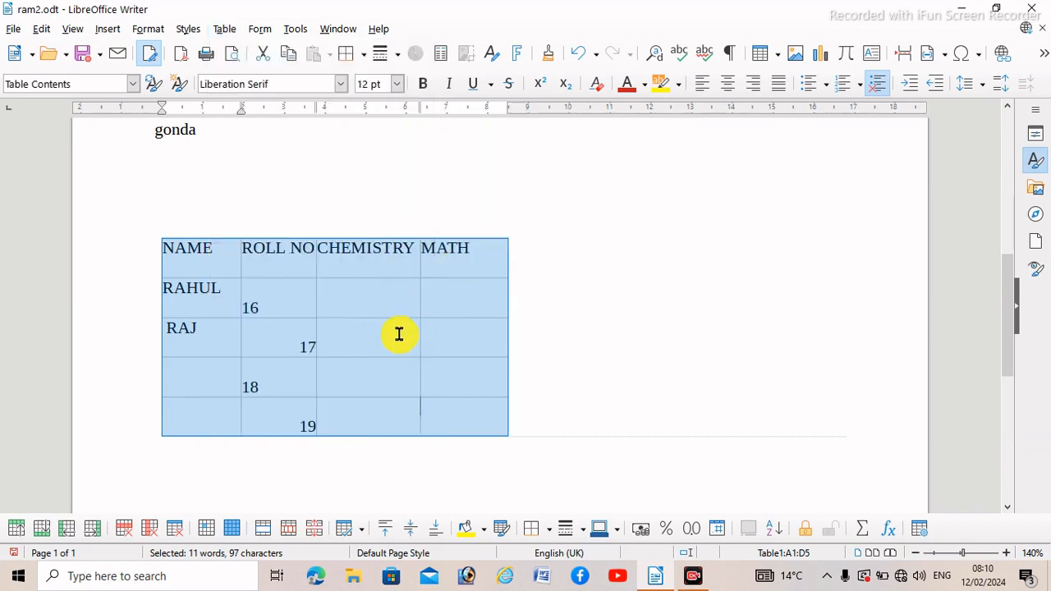
left_click(383, 287)
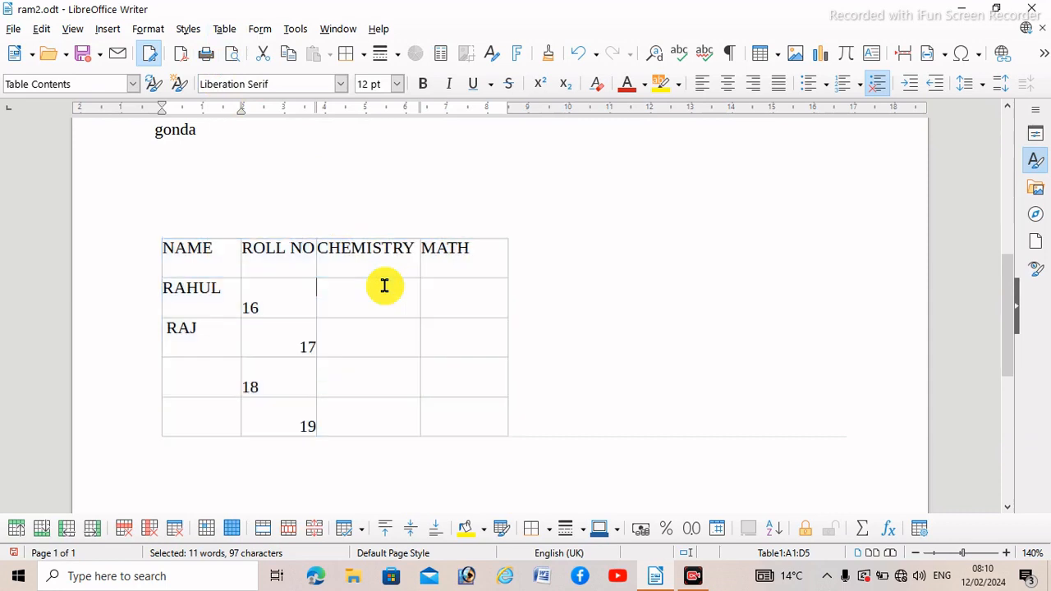
Step: Split the CHEMISTRY cell in the RAJ row horizontally into 2 cells
left_click(397, 345)
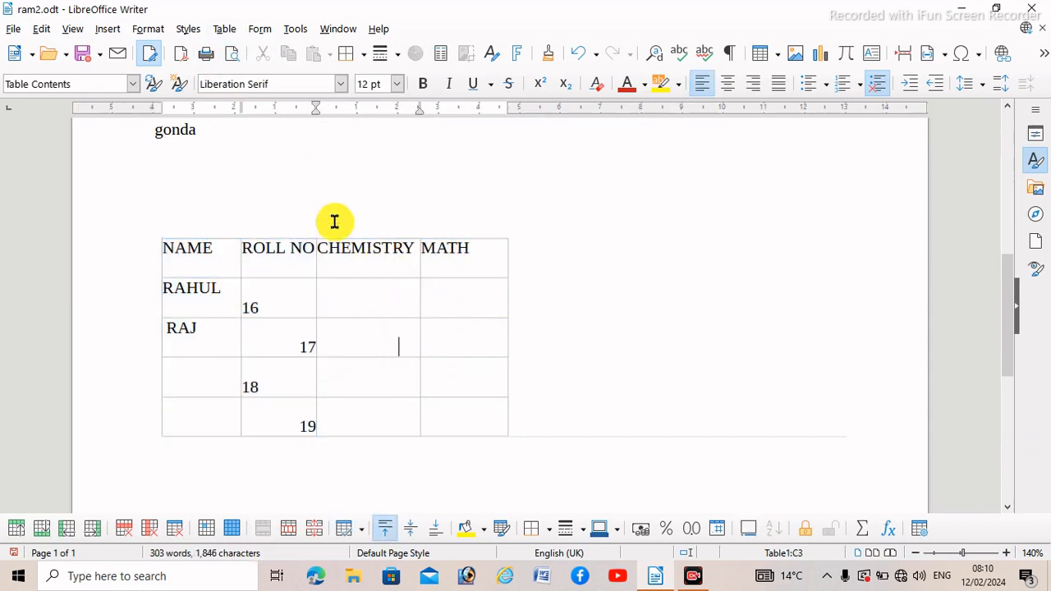
left_click(222, 30)
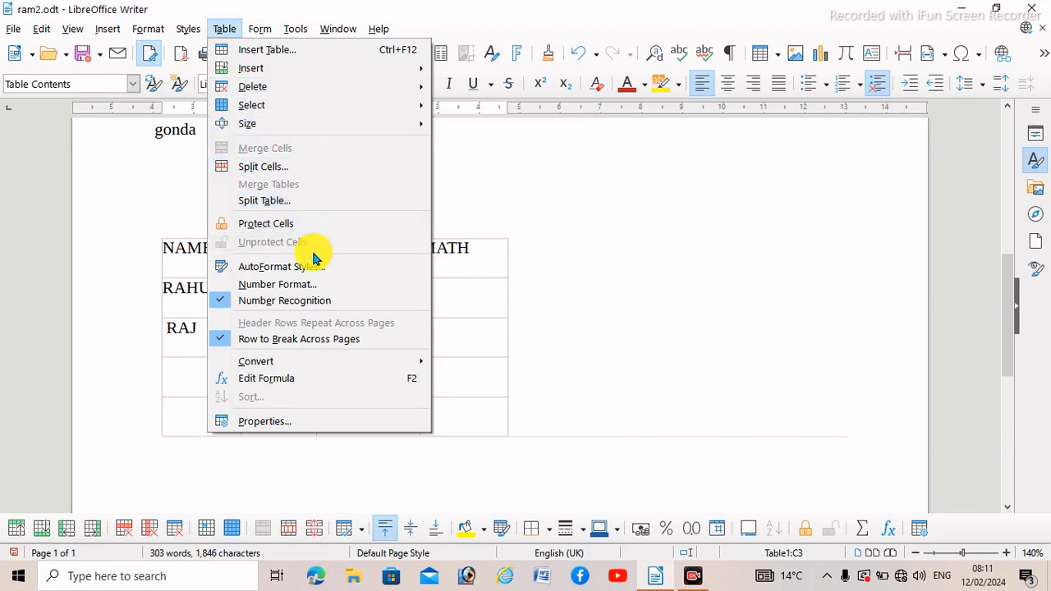
left_click(273, 166)
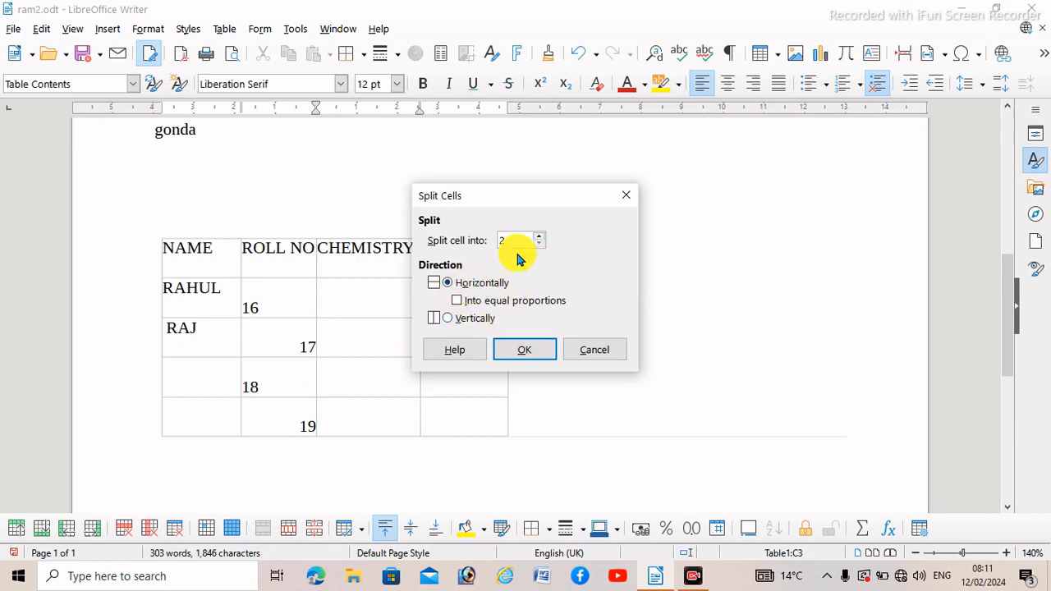
left_click(521, 348)
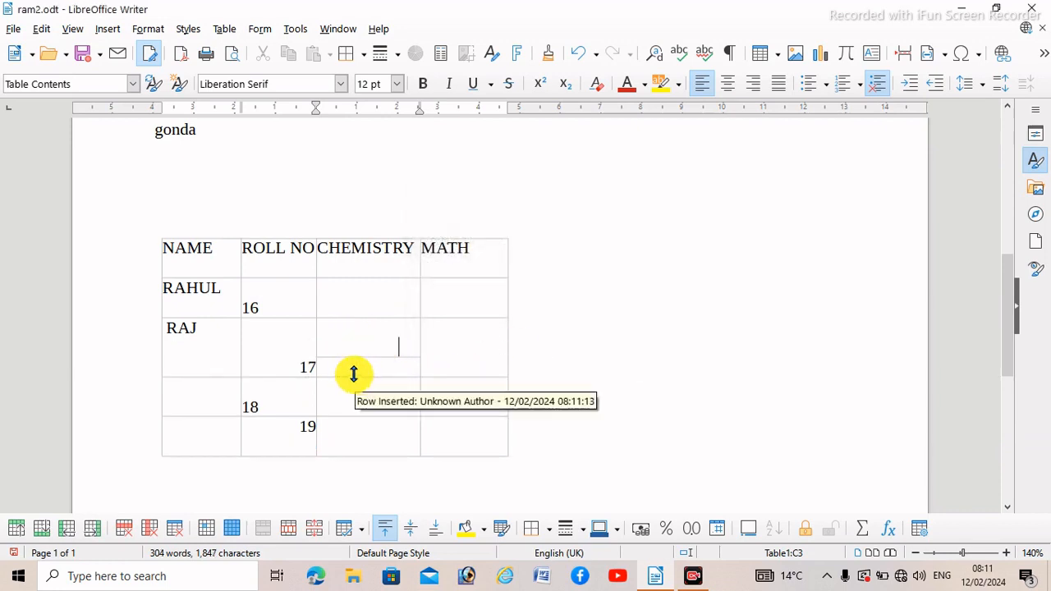
left_click_drag(345, 348, 384, 363)
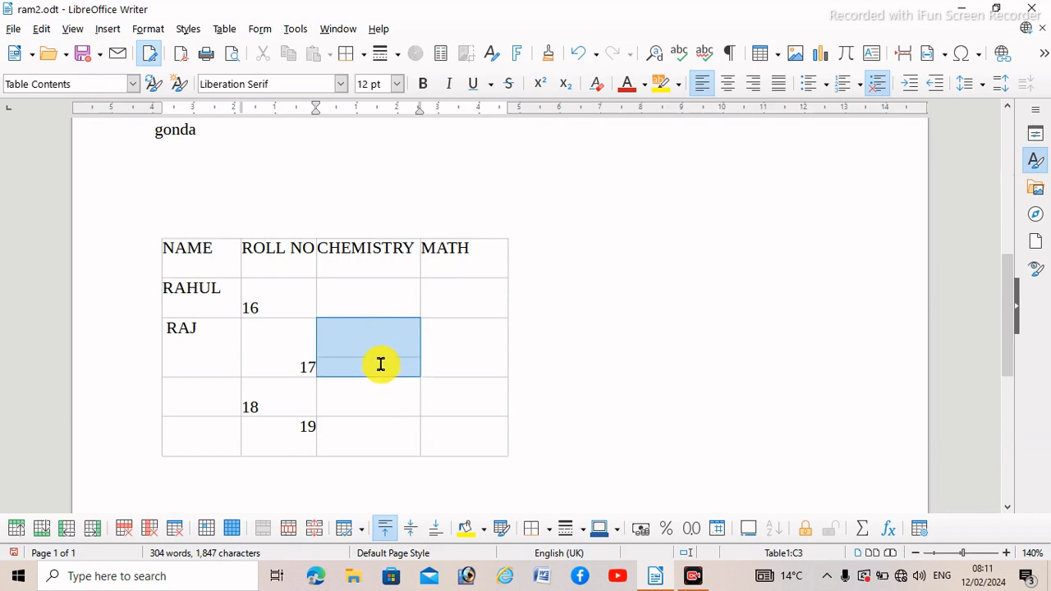
left_click(380, 364)
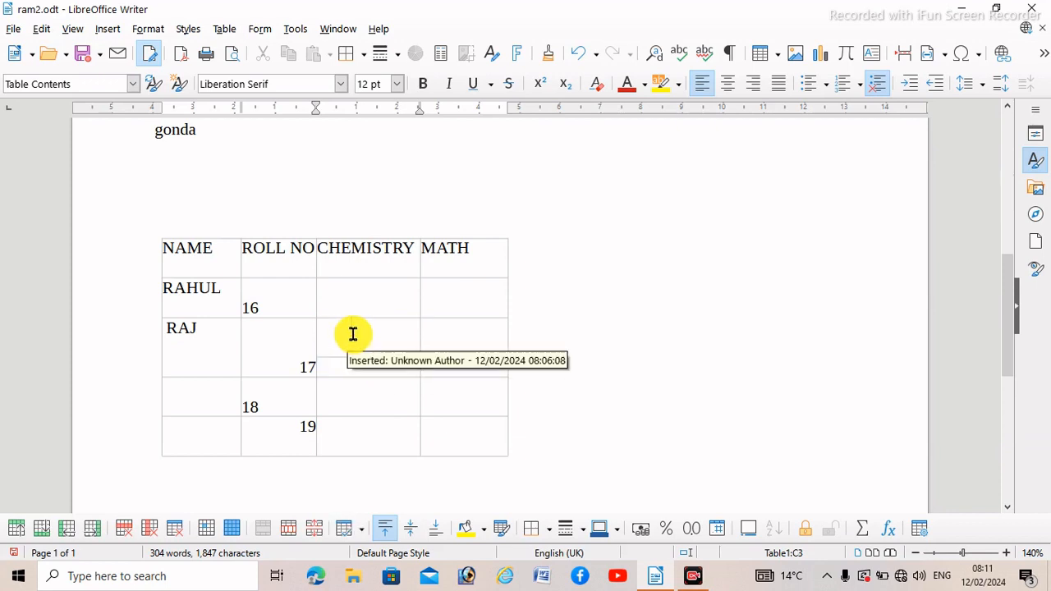
Step: Split the MATH cell in the RAJ row vertically into 3 cells
left_click(460, 344)
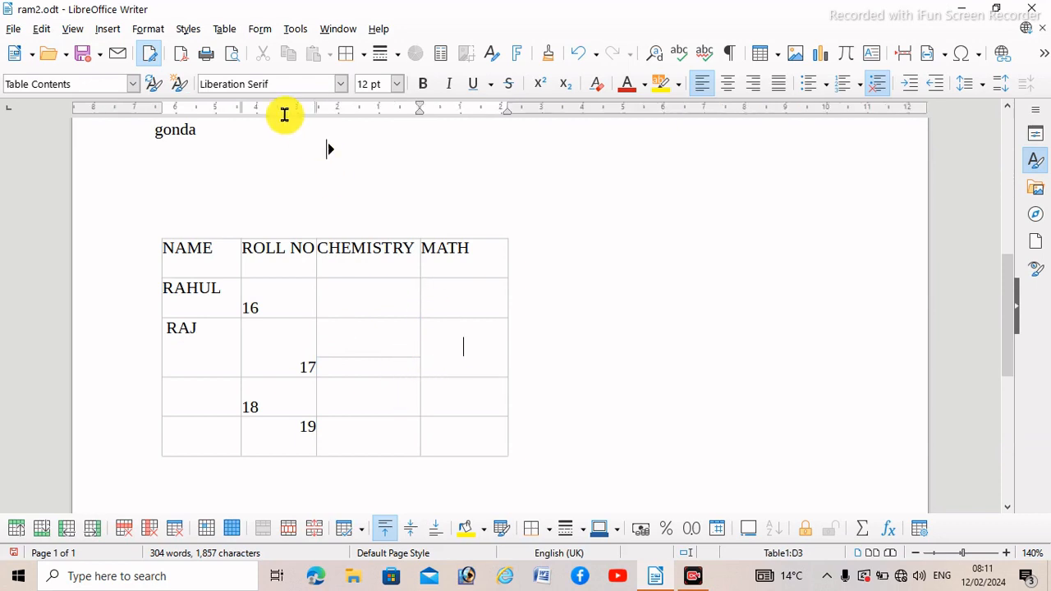
left_click(232, 33)
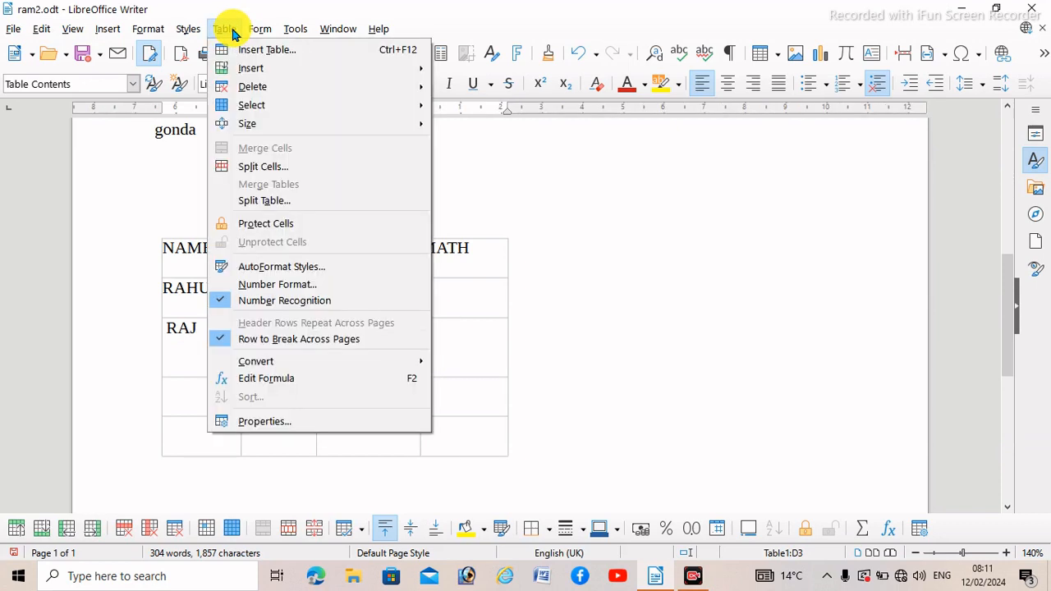
left_click(278, 168)
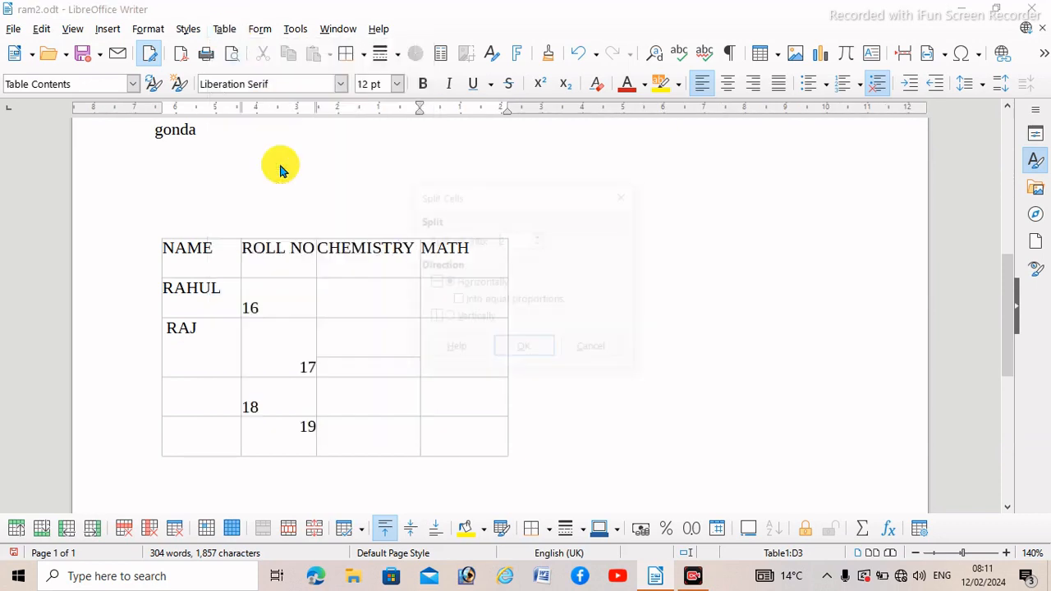
left_click(450, 318)
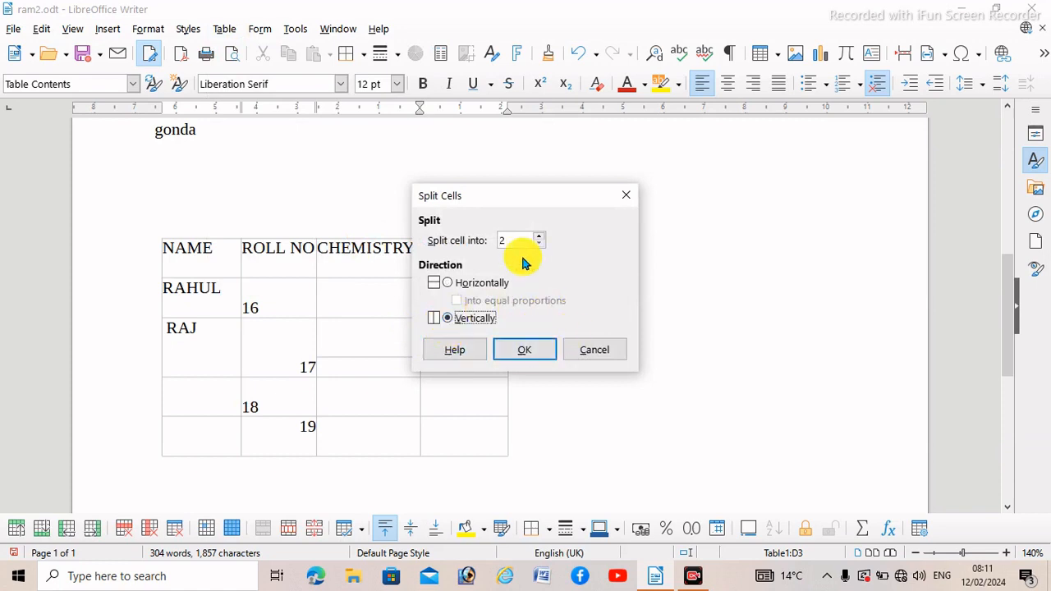
left_click(538, 236)
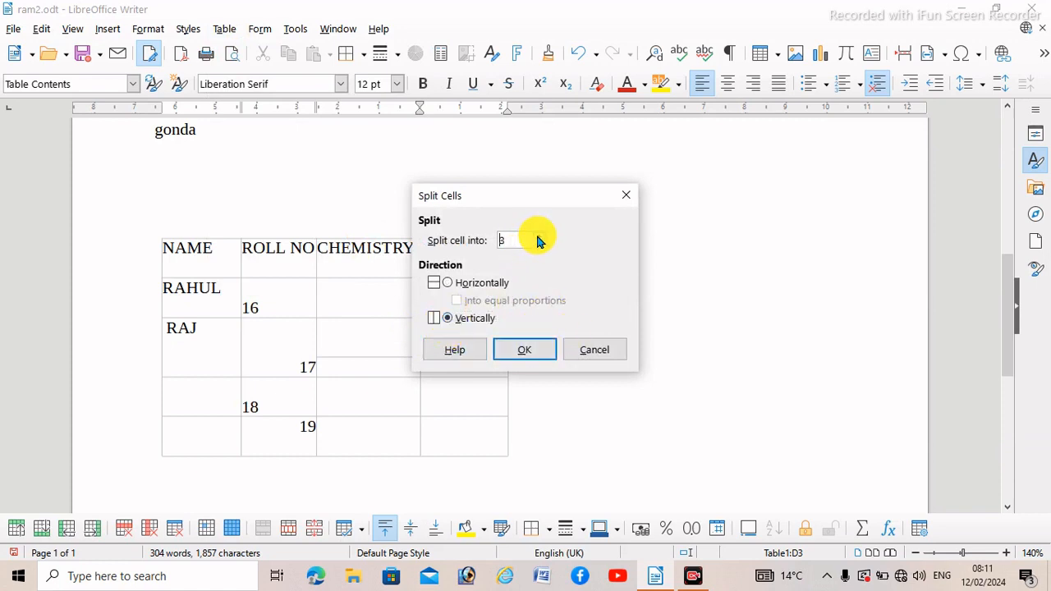
left_click(519, 350)
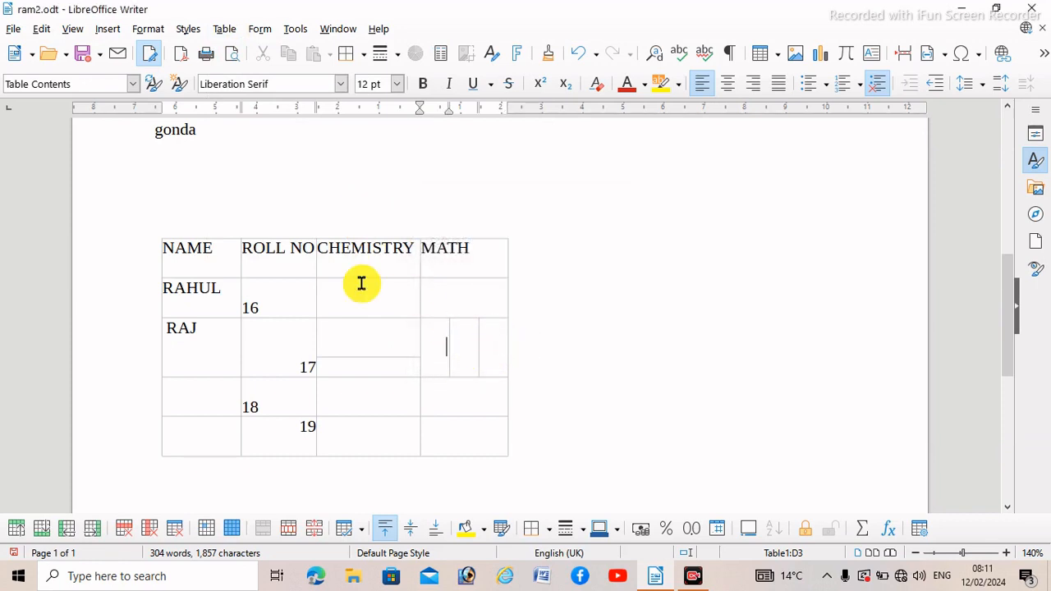
left_click(433, 388)
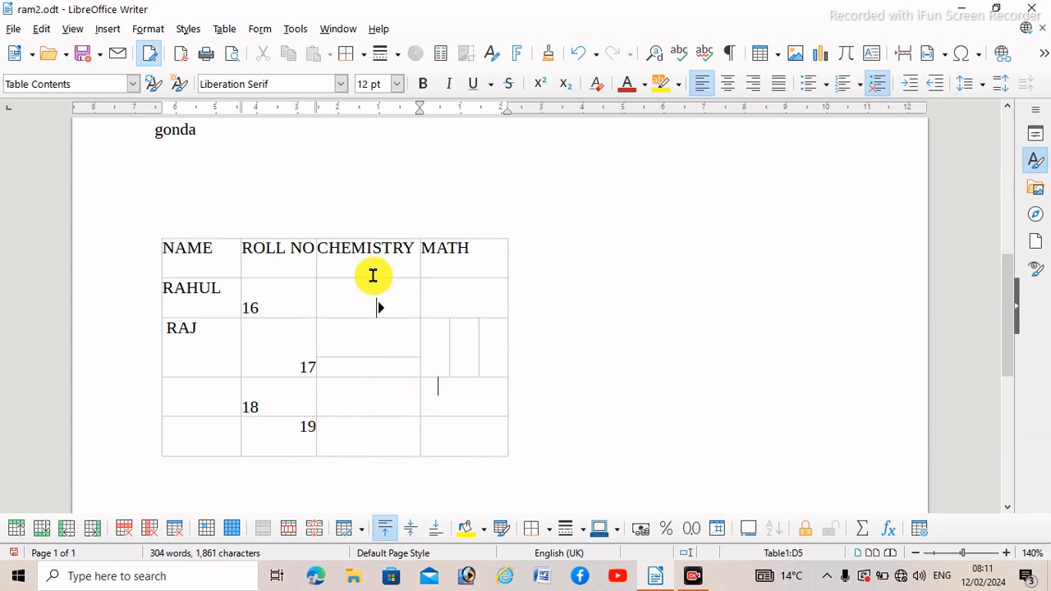
left_click(224, 28)
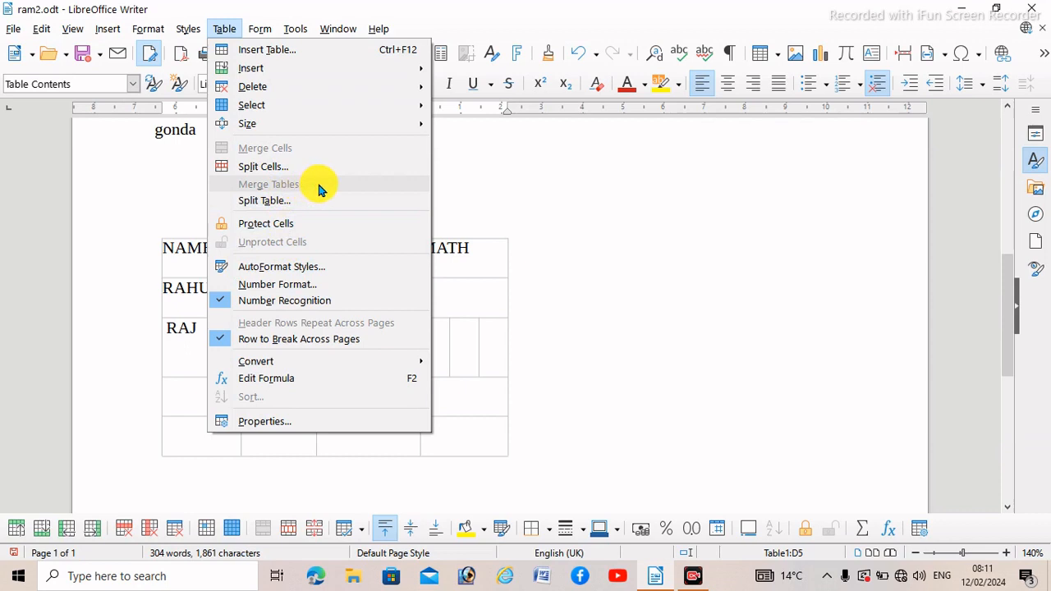
left_click(472, 407)
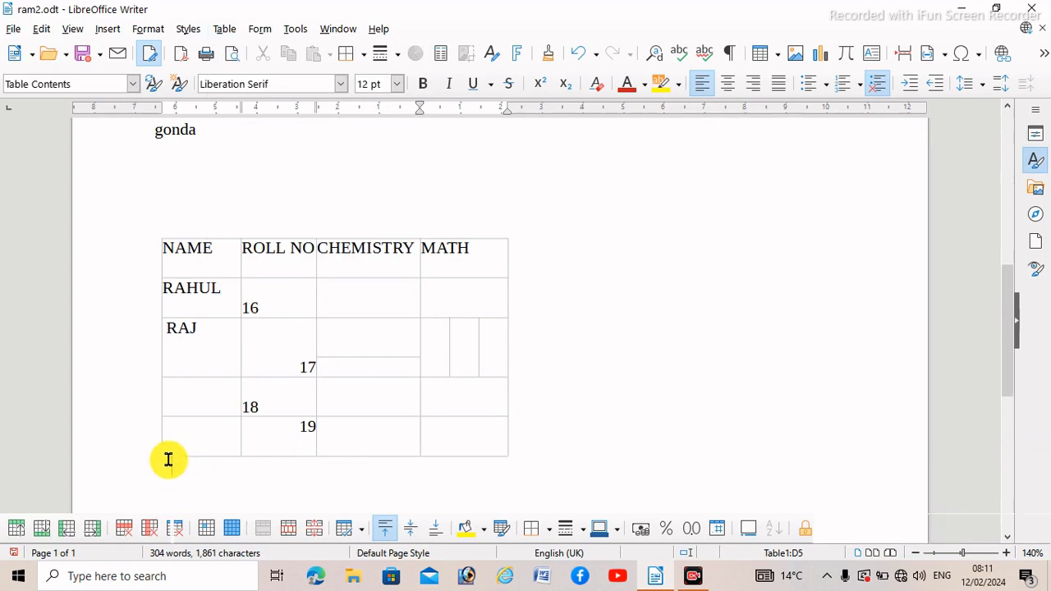
Step: Insert a new table with 4 columns and 3 rows below the existing NAME and ROLL NO table
left_click(169, 460)
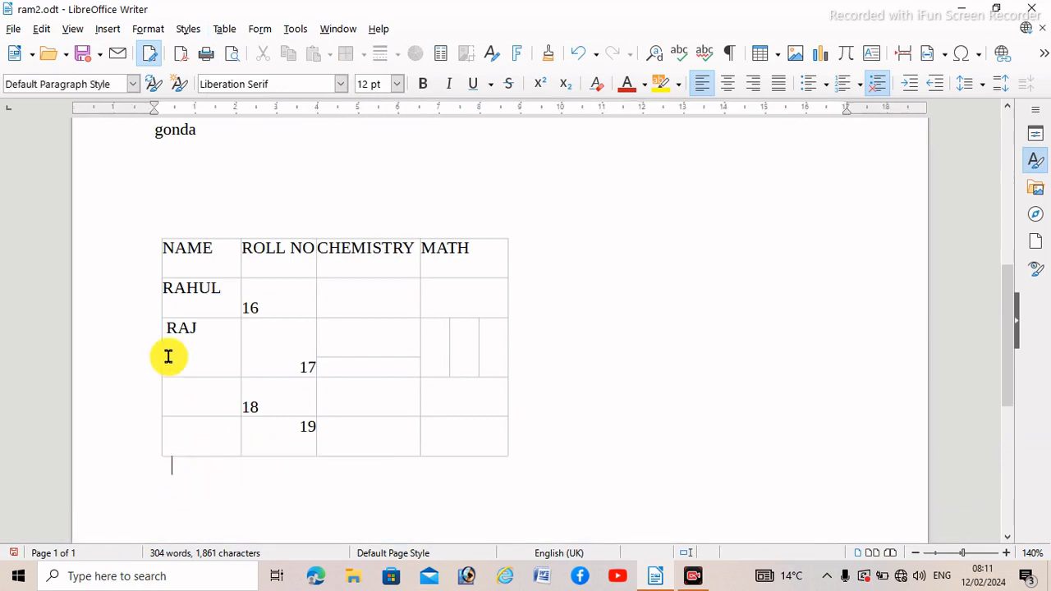
left_click(216, 29)
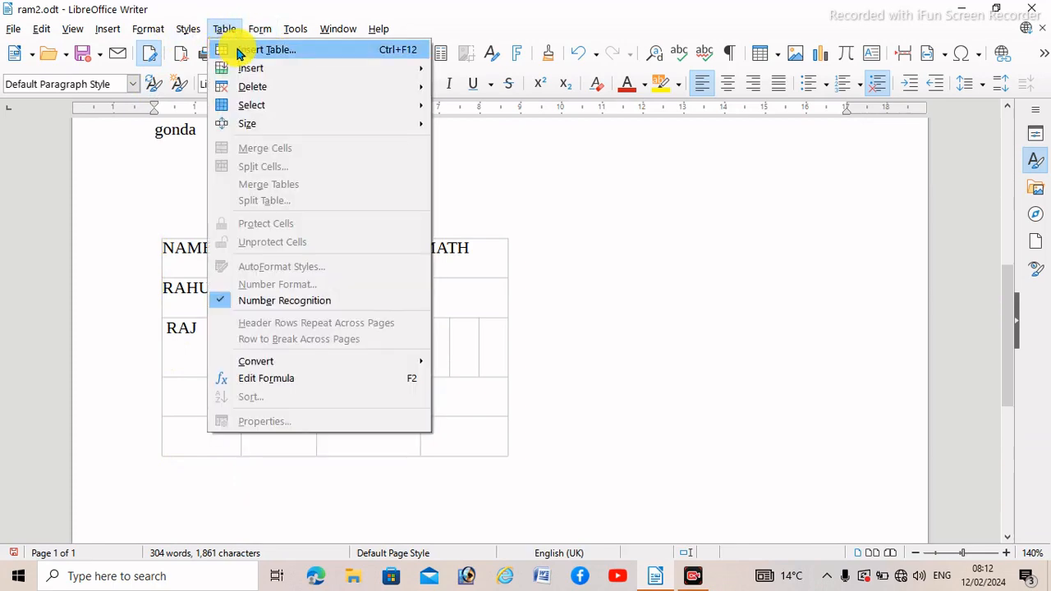
left_click(238, 50)
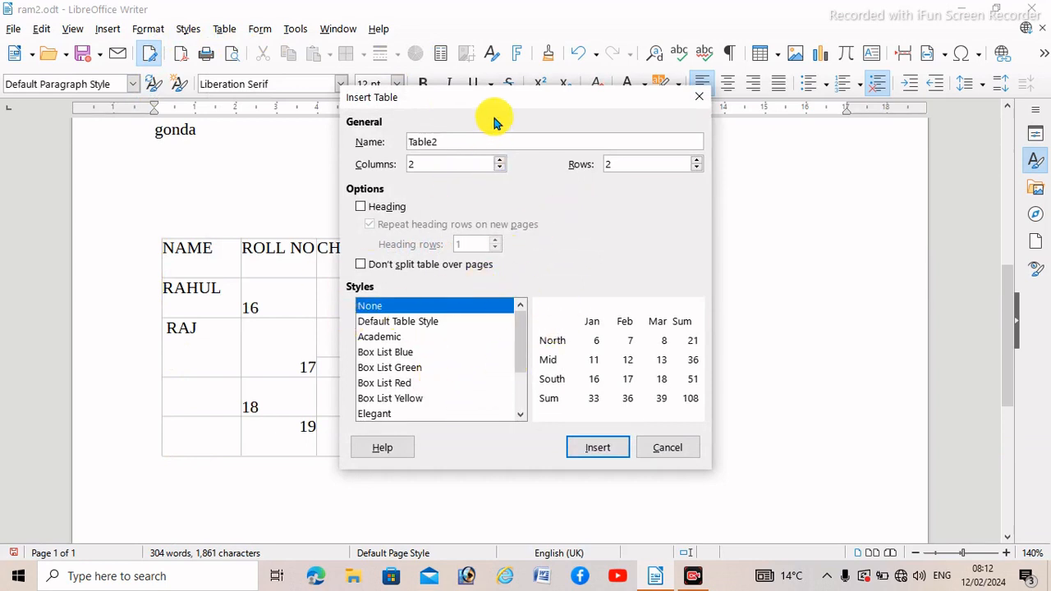
left_click_drag(490, 98, 711, 123)
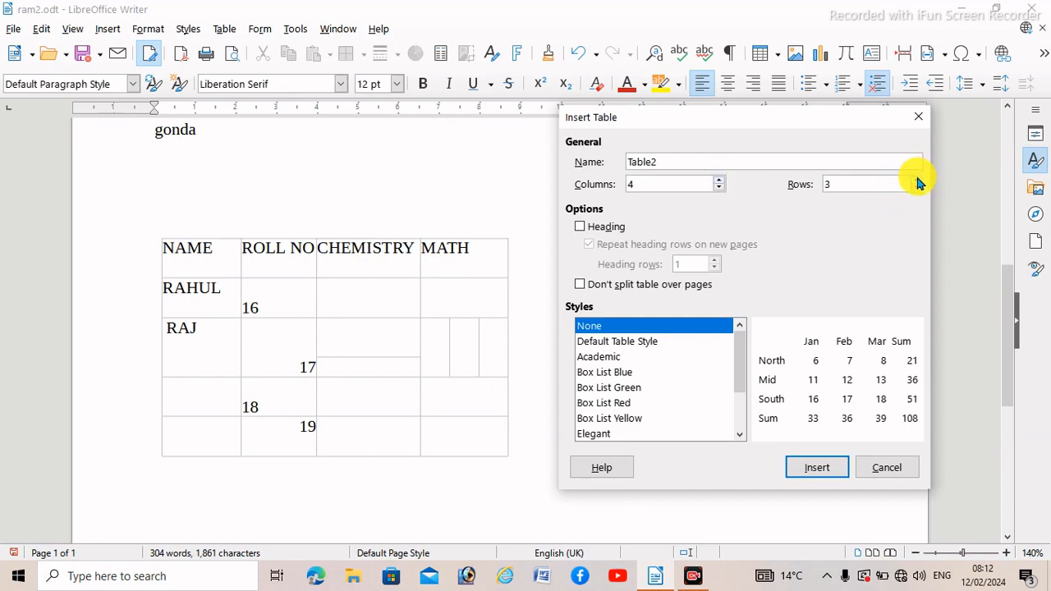
left_click(826, 464)
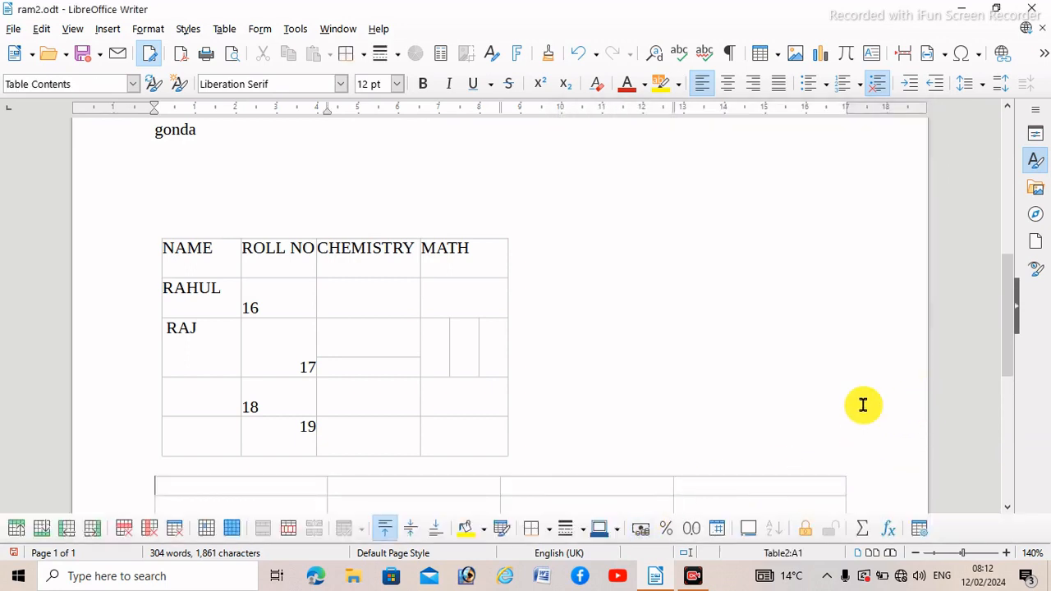
scroll(863, 405, "down", 1, "ctrl")
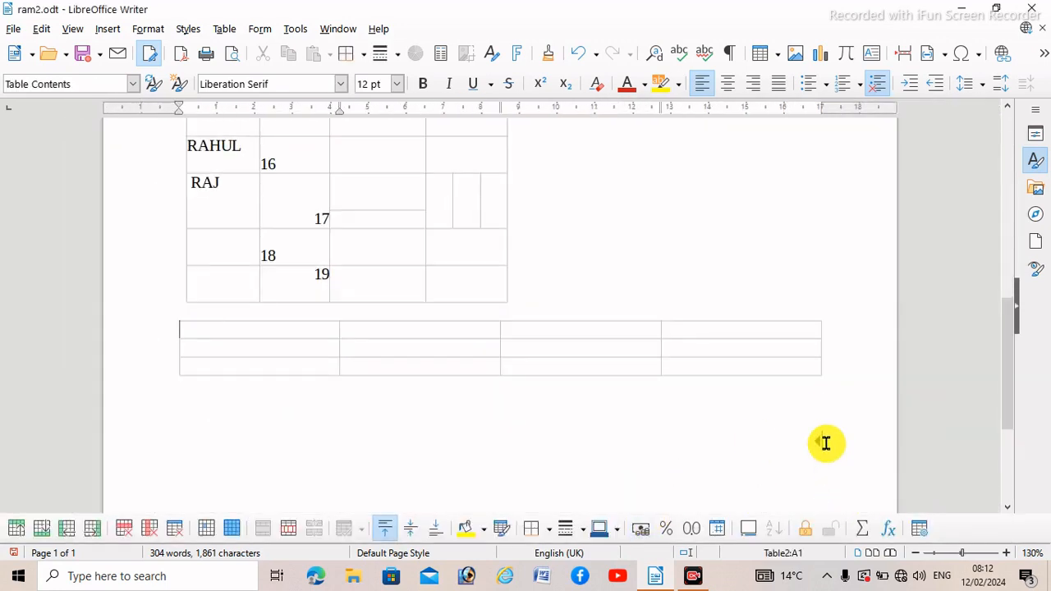
left_click(192, 308)
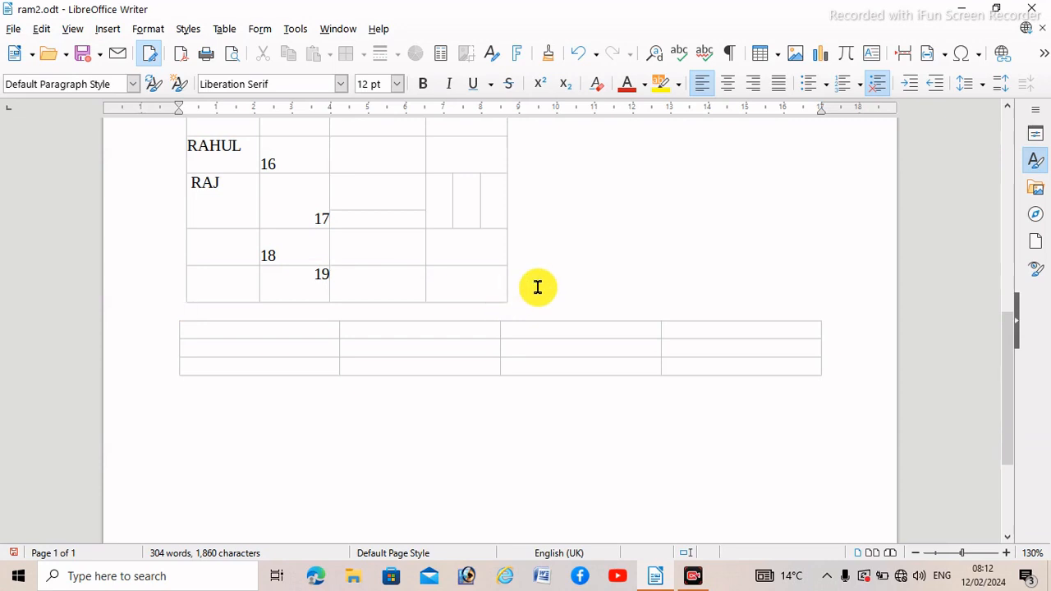
left_click(204, 289)
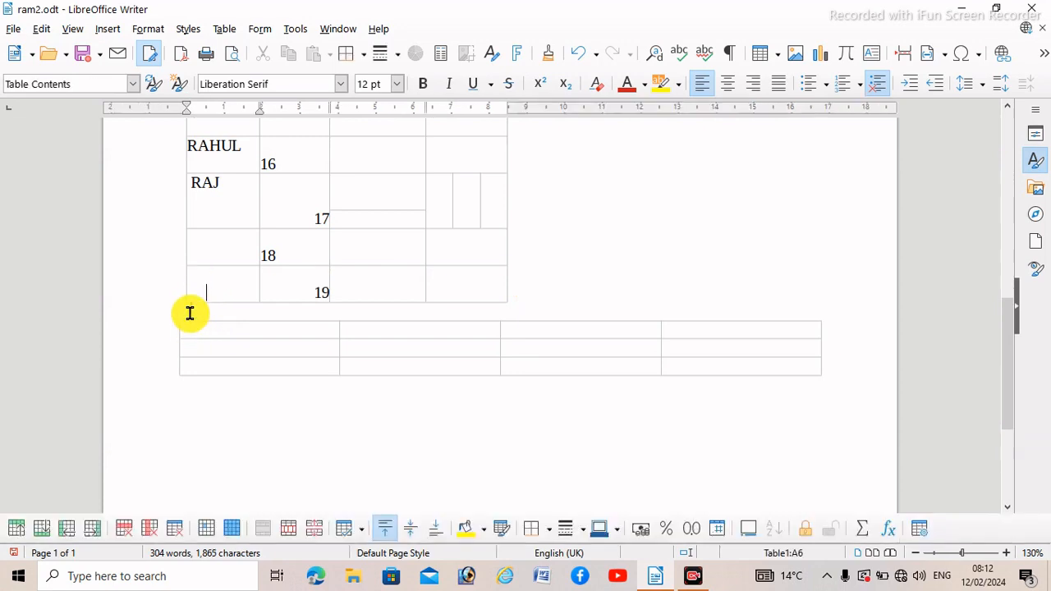
left_click(190, 313)
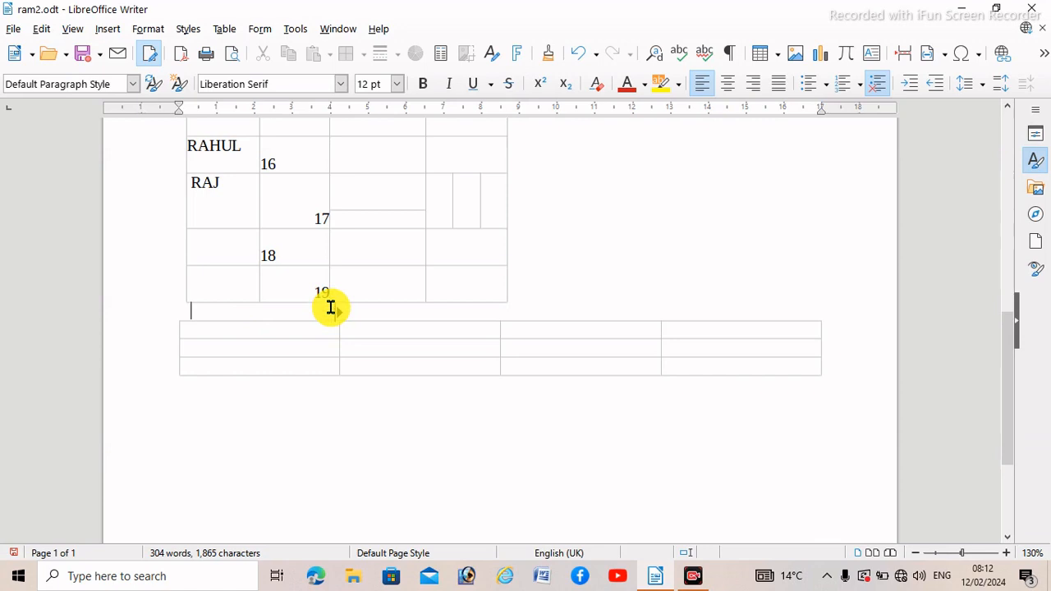
left_click(275, 420)
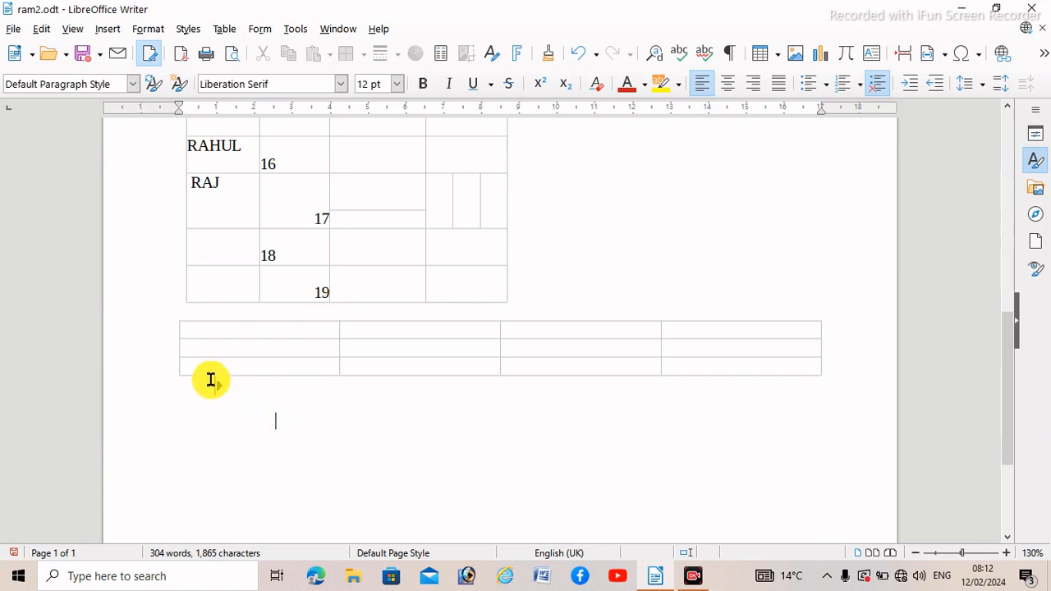
left_click(211, 380)
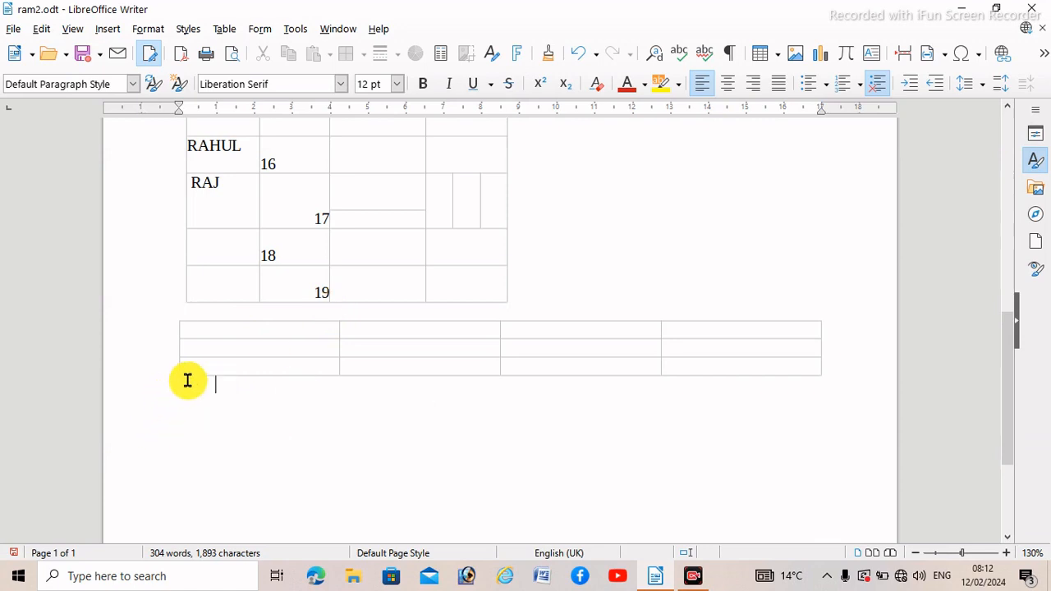
Step: Enter A and B in the first two cells of the new table's top row
left_click(244, 334)
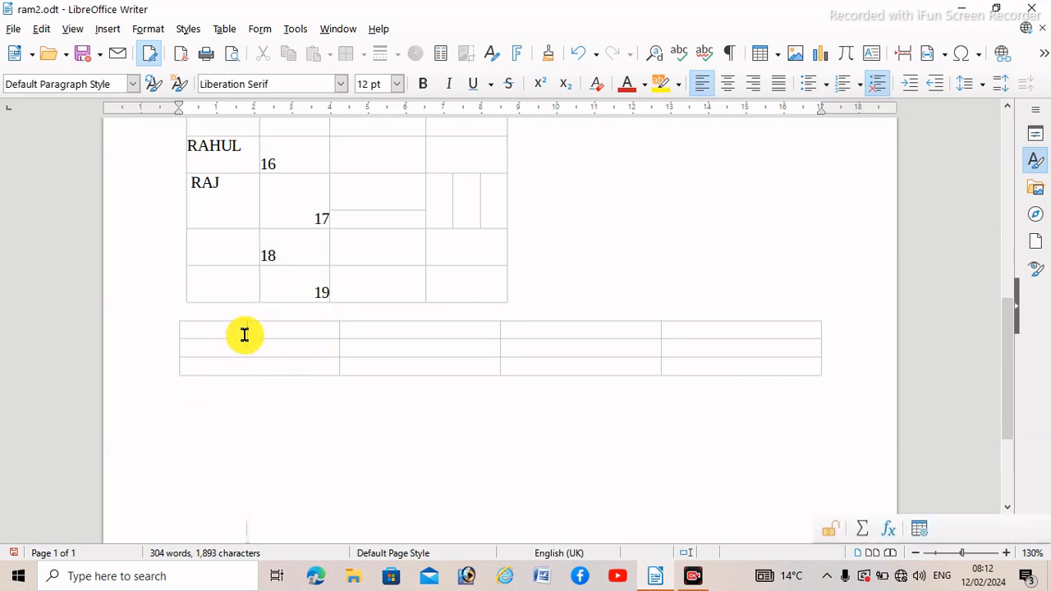
type("A")
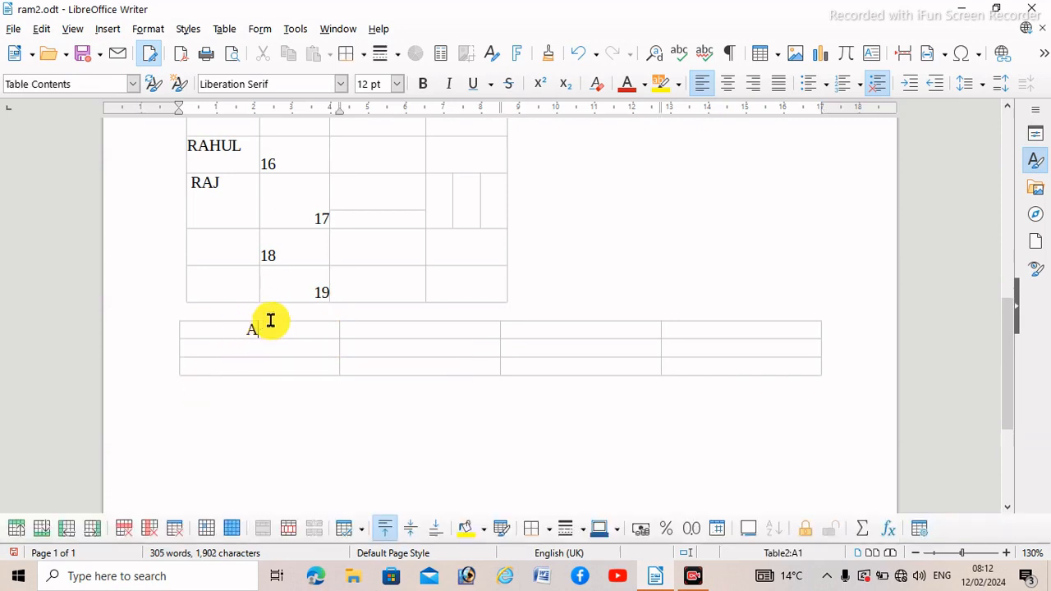
left_click(375, 332)
type("B")
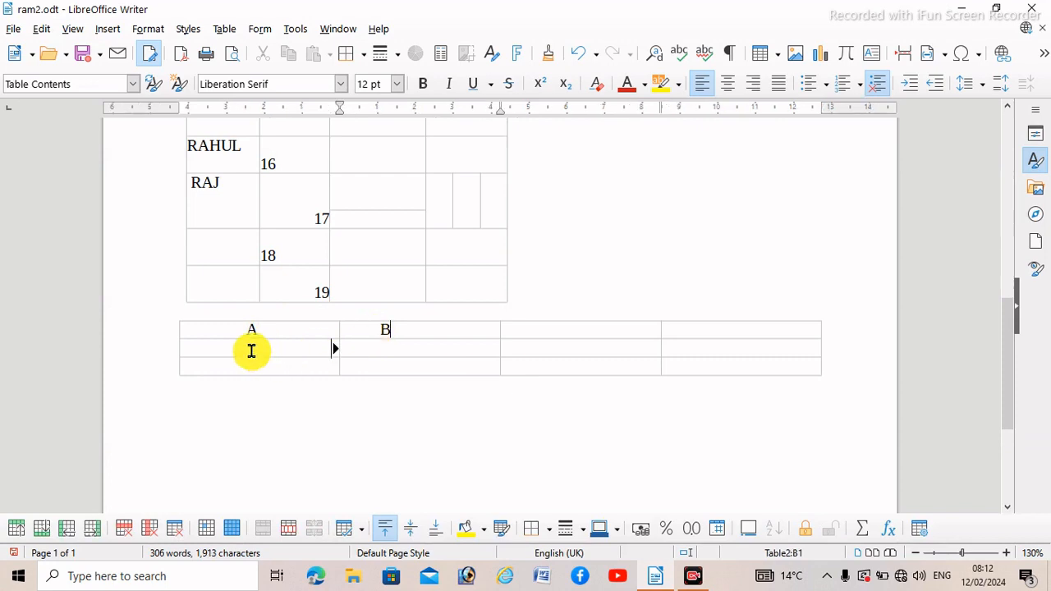
Step: Insert another table with 4 columns and 2 rows directly below the A and B table
left_click(223, 389)
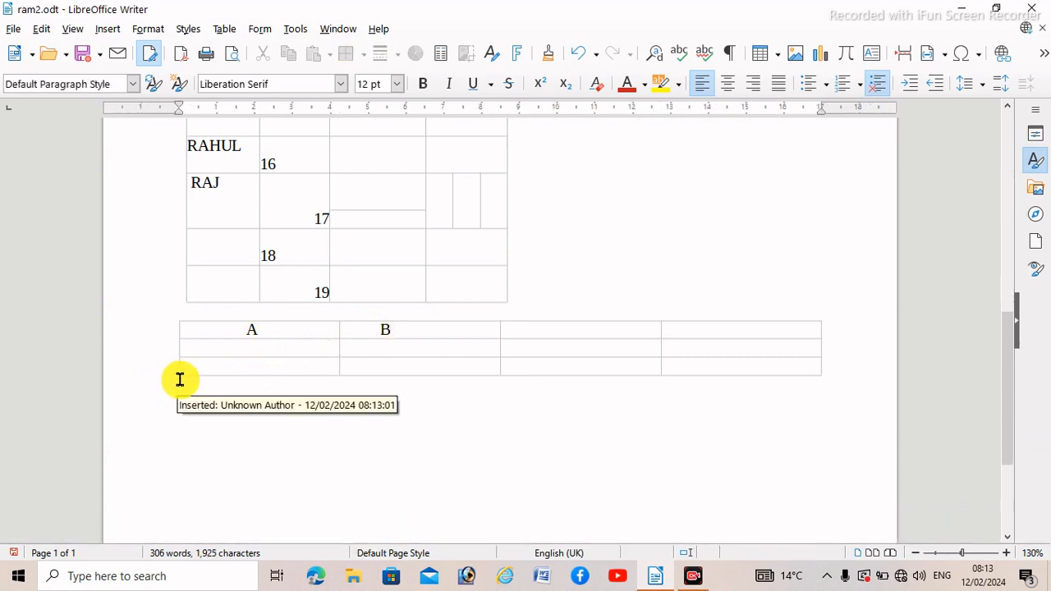
left_click(222, 30)
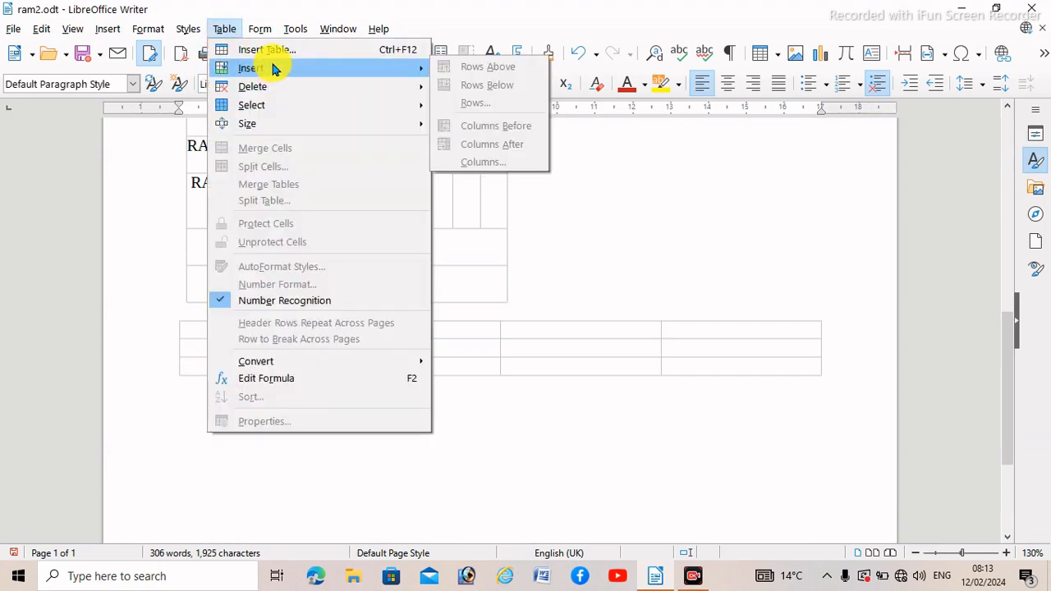
left_click(238, 49)
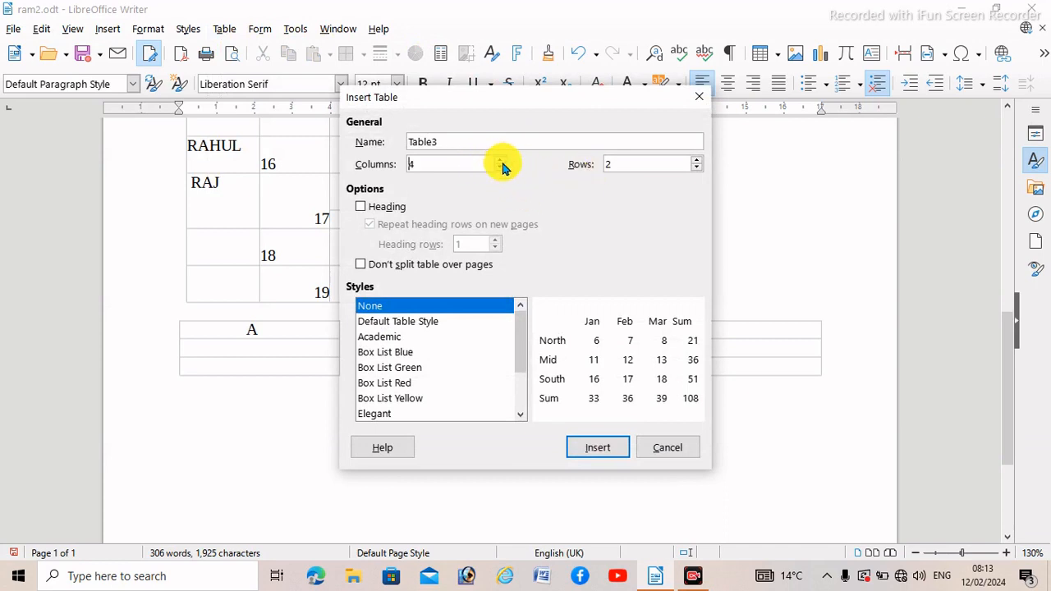
left_click(593, 448)
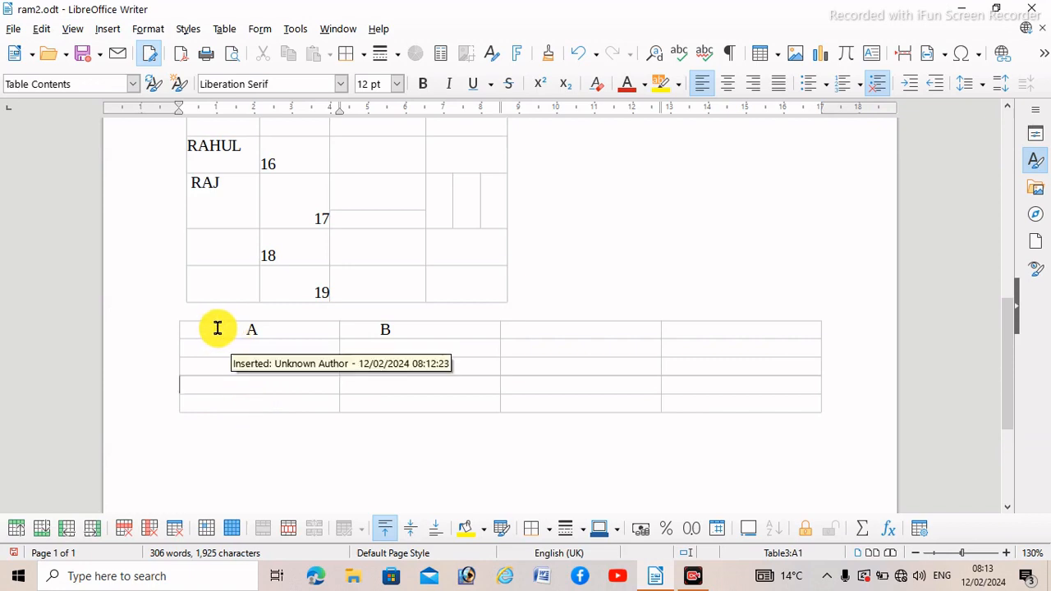
Step: Select the cells of the A and B table to check its extent against the adjoining table below, then clear the selection
left_click_drag(215, 328, 776, 364)
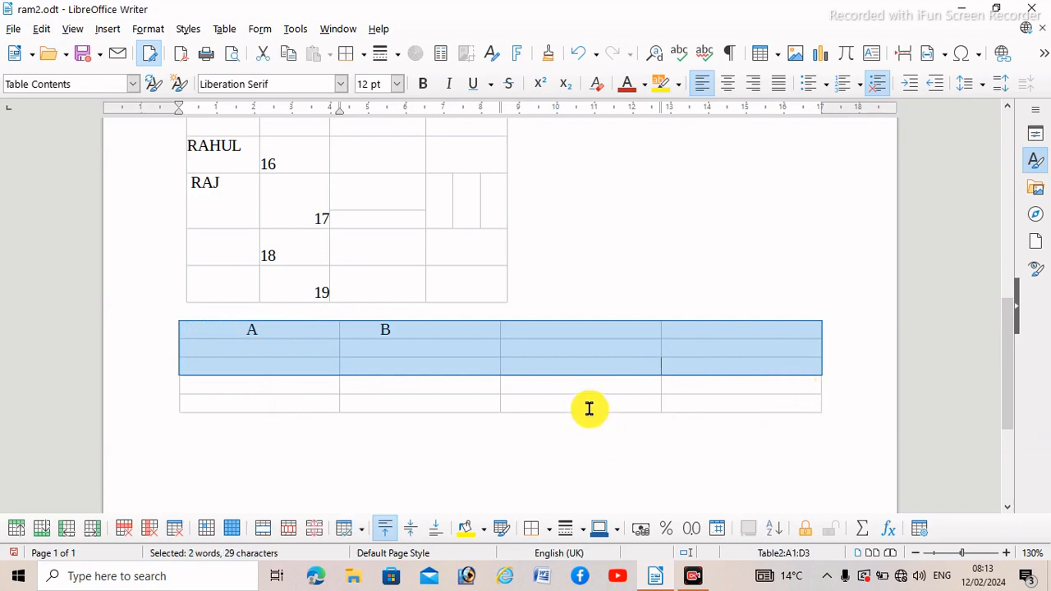
left_click(213, 403)
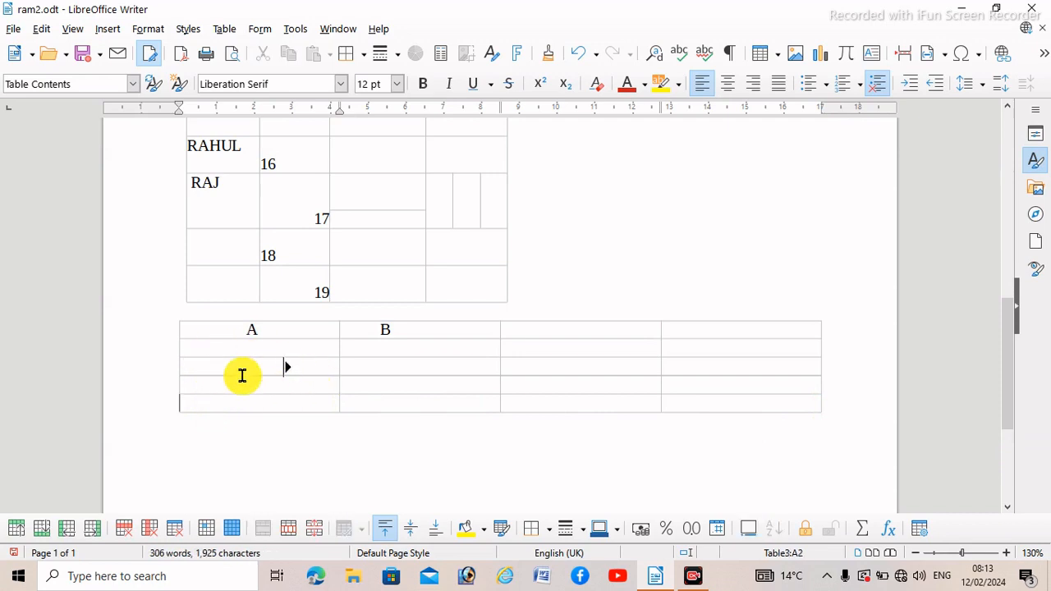
left_click_drag(188, 326, 401, 370)
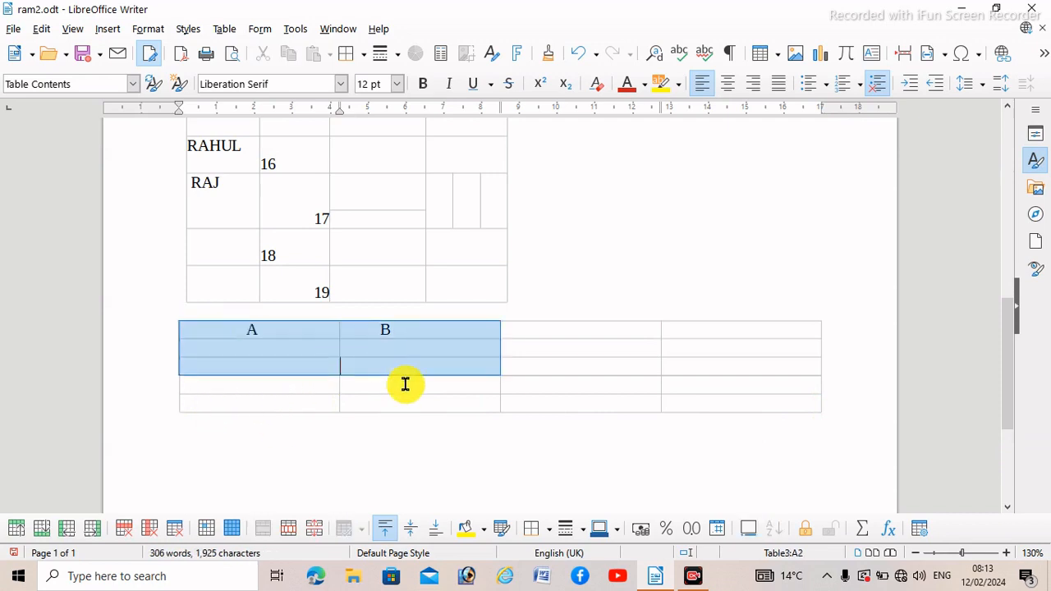
left_click(786, 361, "shift")
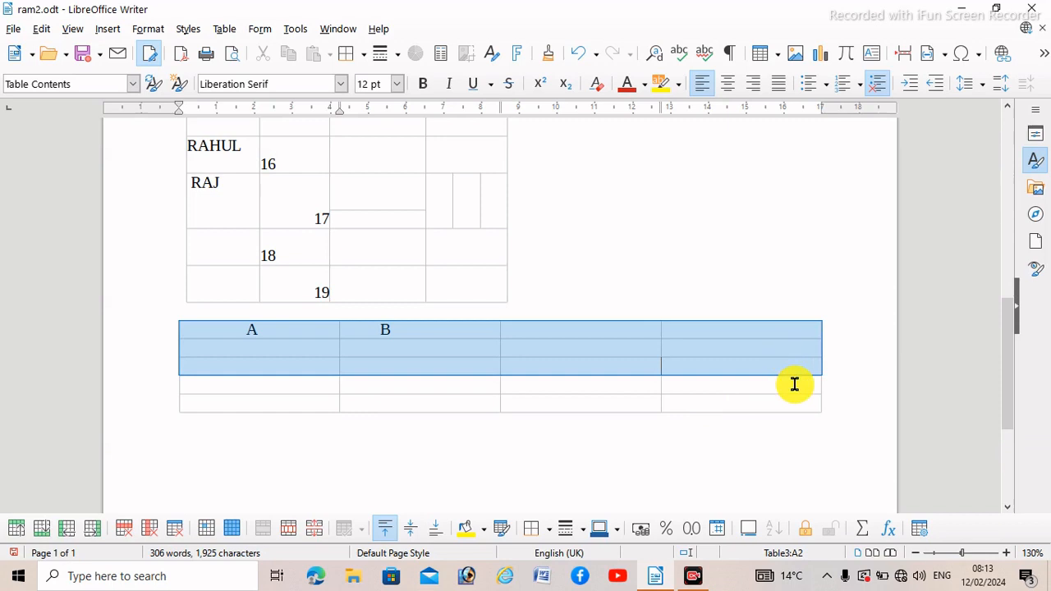
left_click(615, 443)
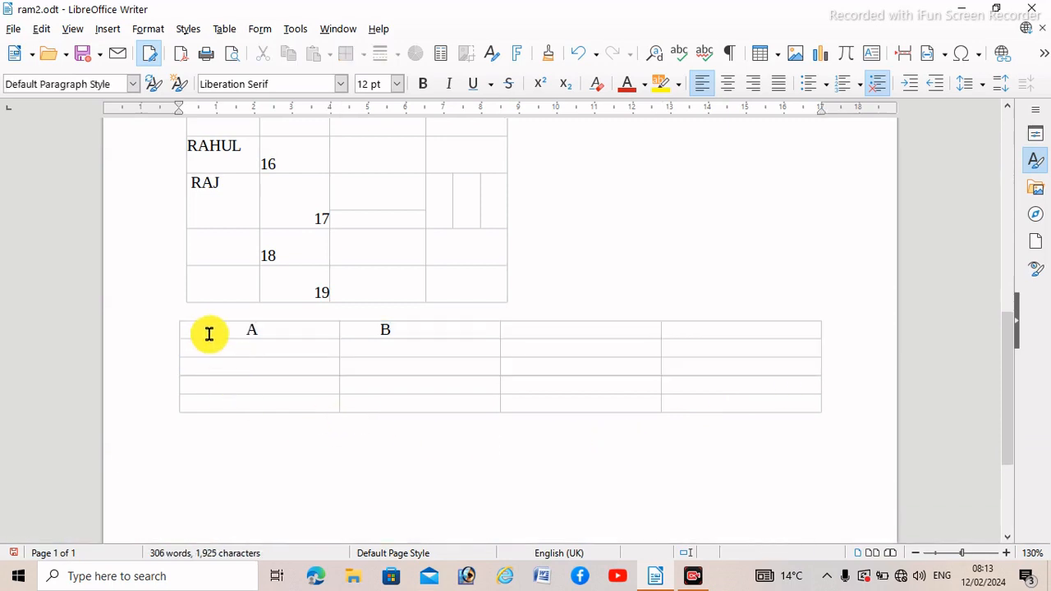
Step: Select all cells of the A and B table and merge it with the adjoining 2-row table below
left_click_drag(187, 326, 754, 394)
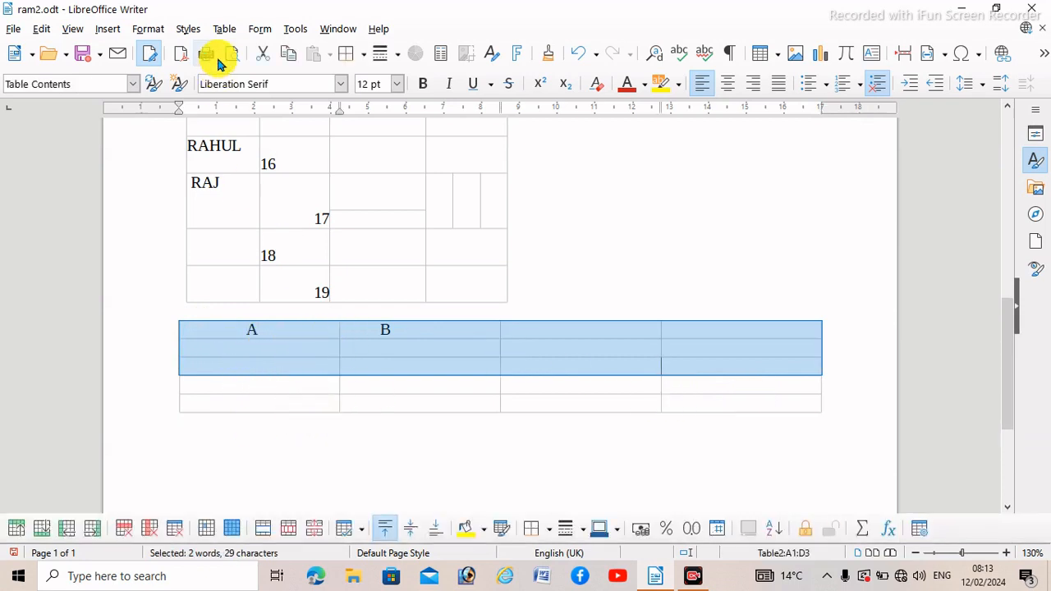
left_click(225, 30)
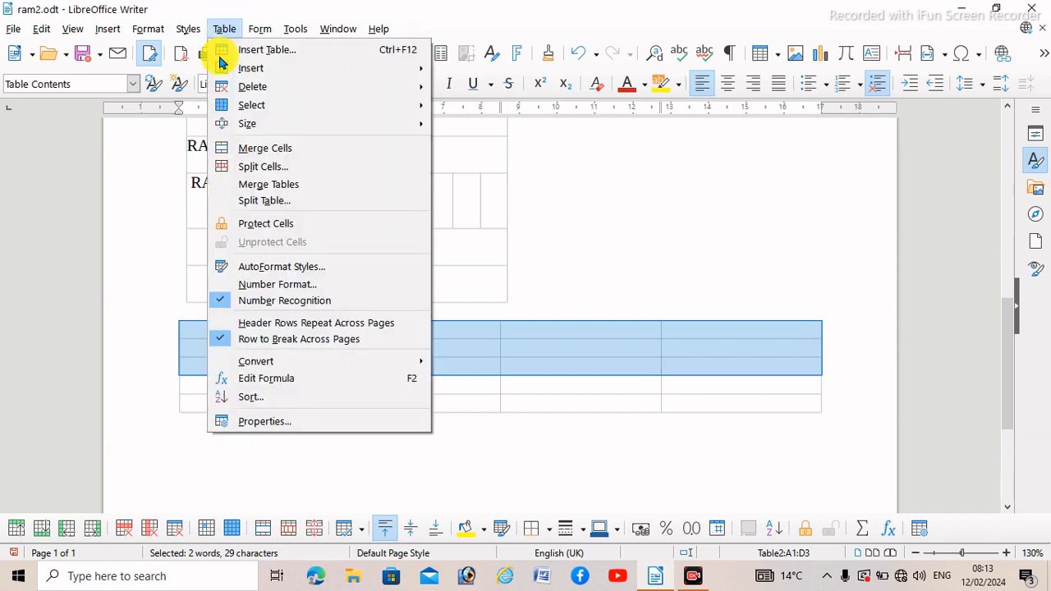
left_click(297, 184)
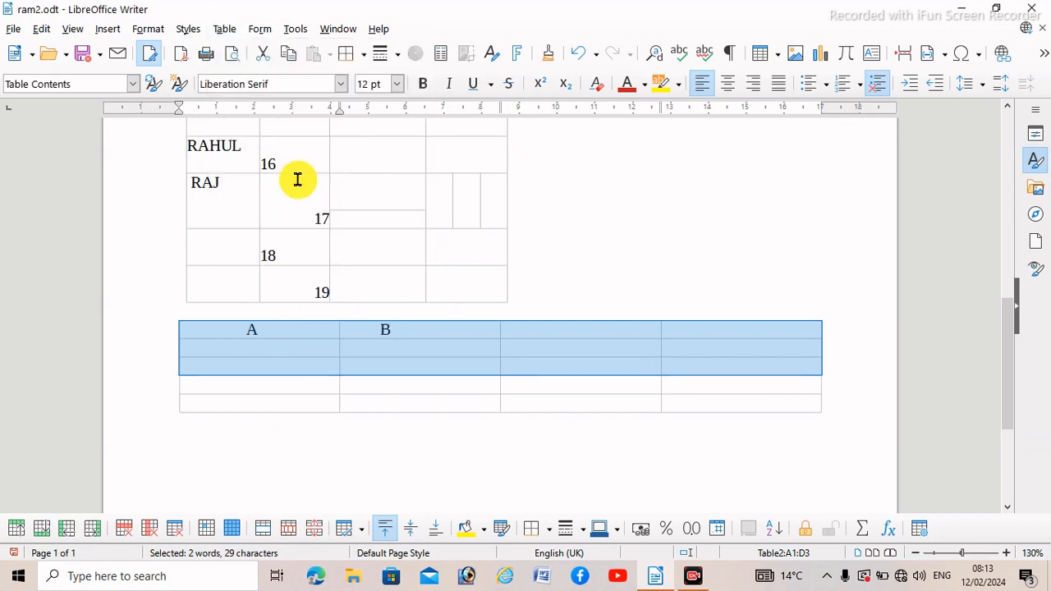
Step: Check the merged table by selecting its cells from the A row through the last row, then deselect them
left_click(326, 405)
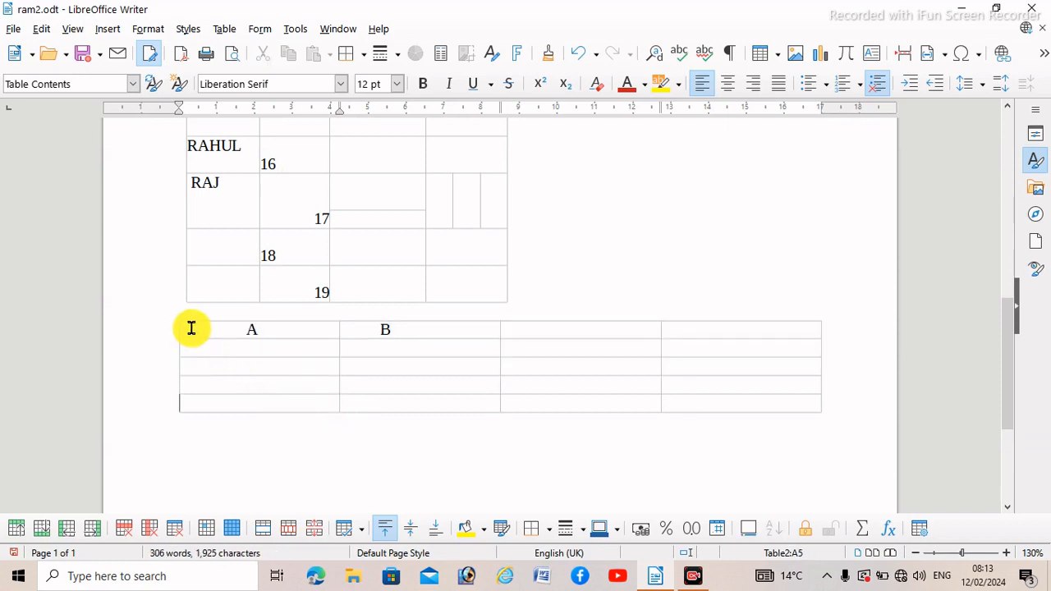
left_click_drag(204, 329, 717, 410)
left_click(718, 413)
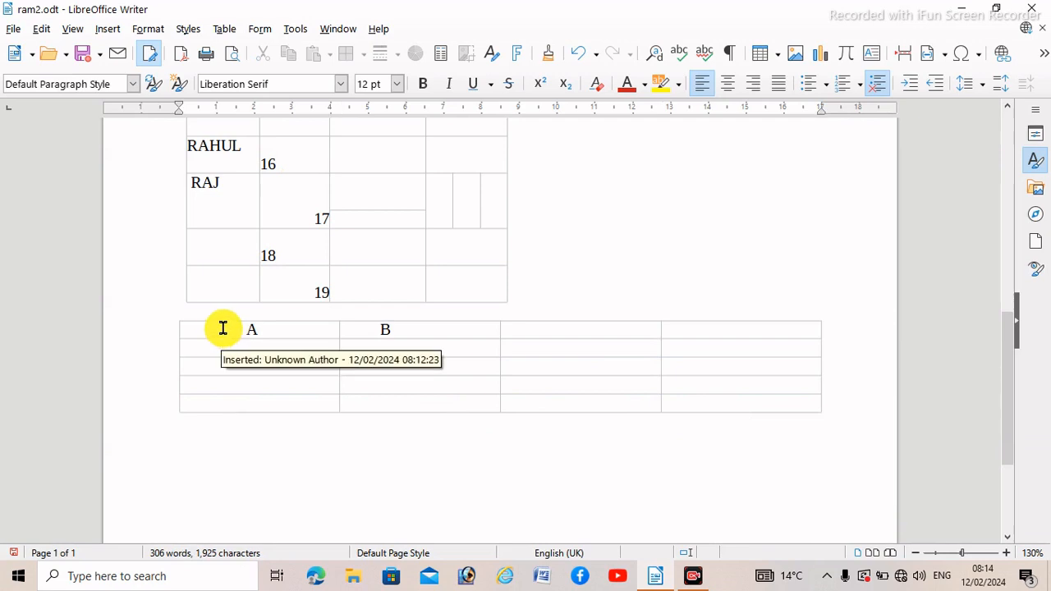
left_click(225, 29)
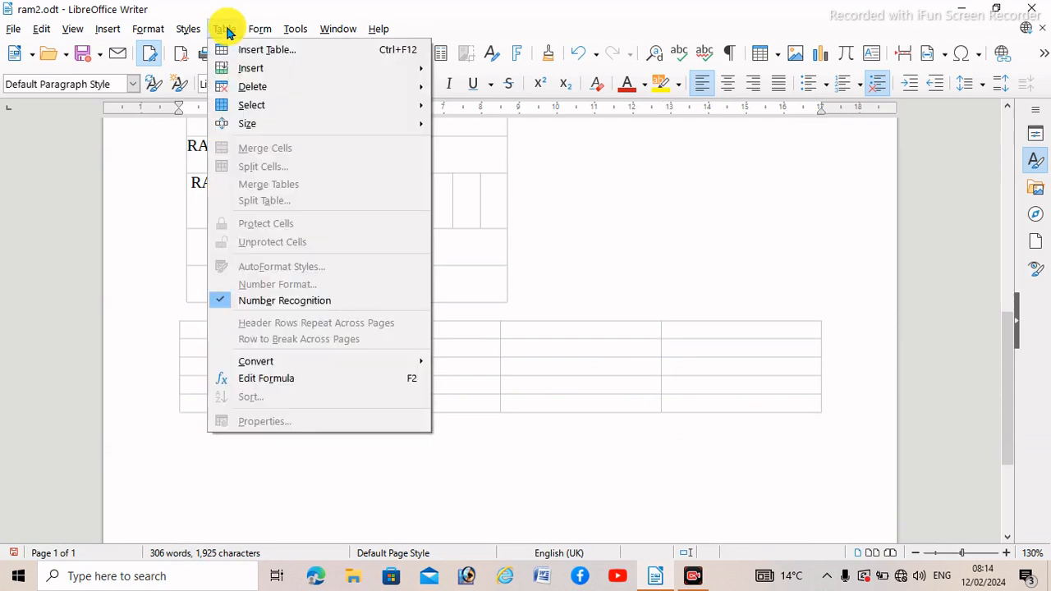
left_click(582, 335)
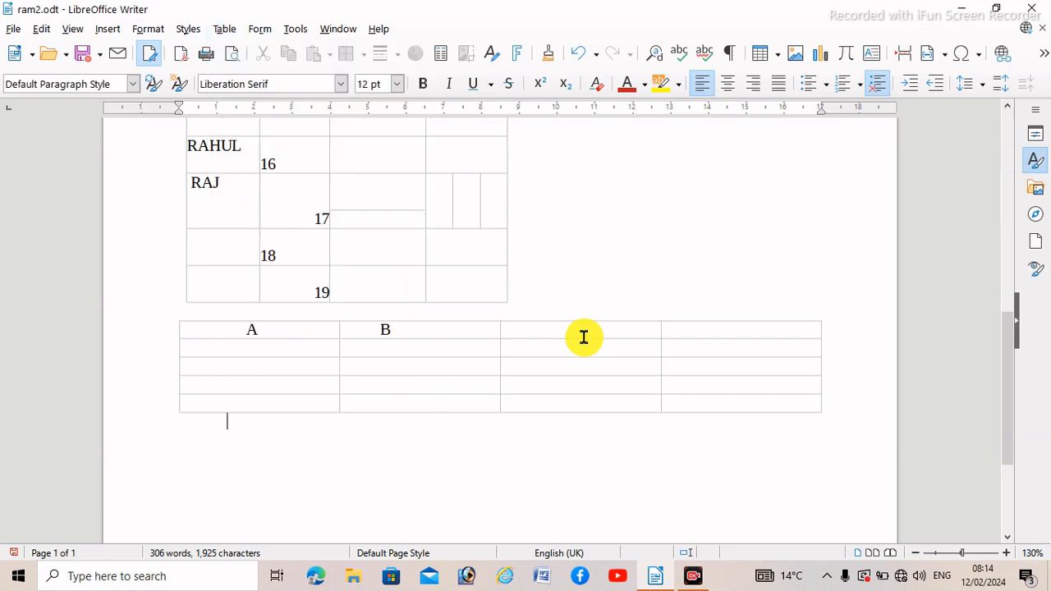
left_click(381, 194)
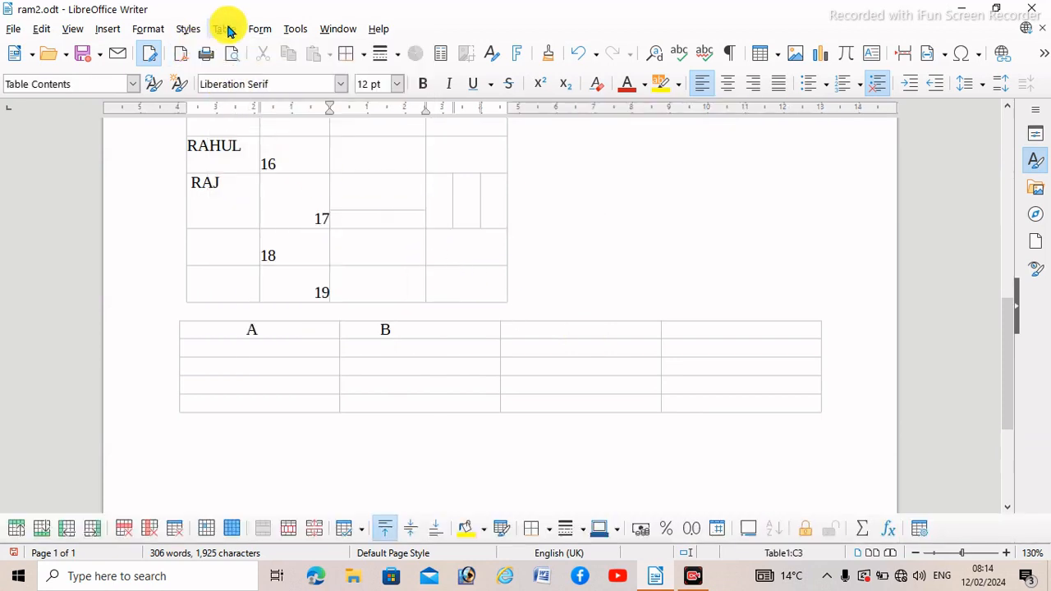
left_click(225, 30)
mouse_move(277, 90)
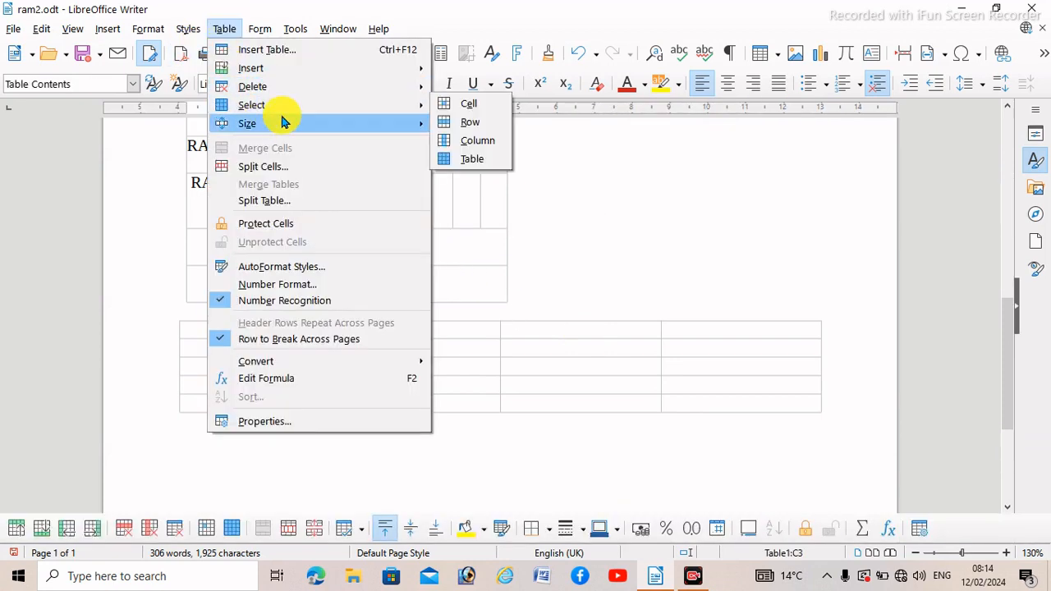
mouse_move(284, 125)
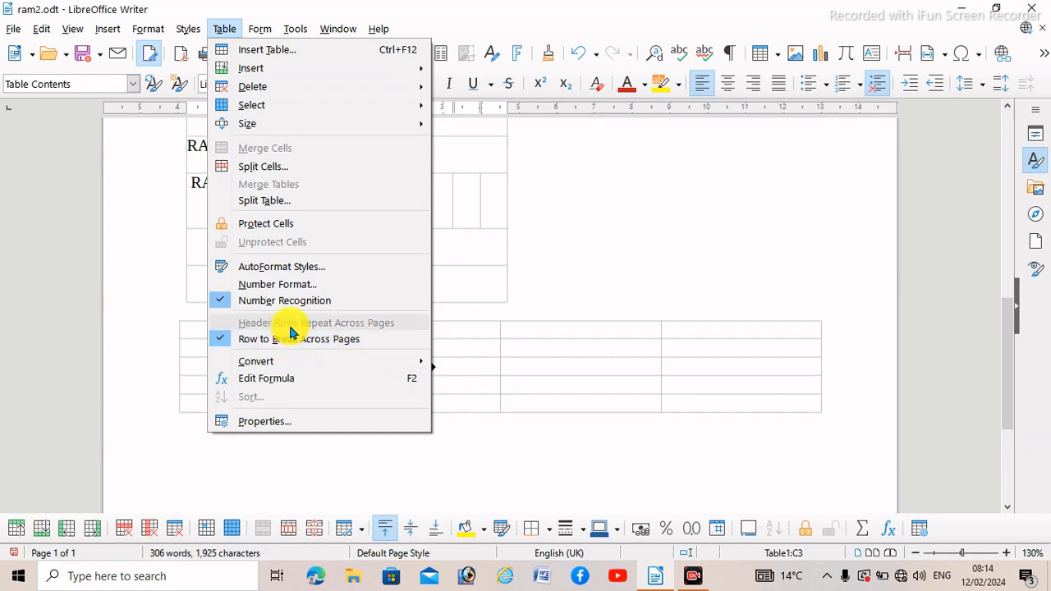
left_click(499, 364)
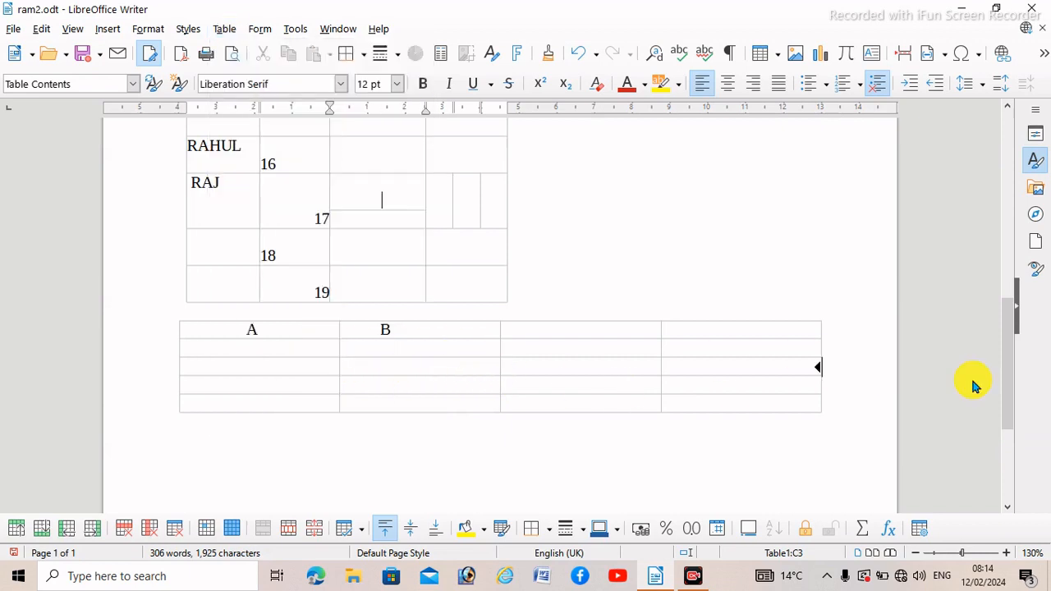
left_click_drag(1005, 383, 1038, 359)
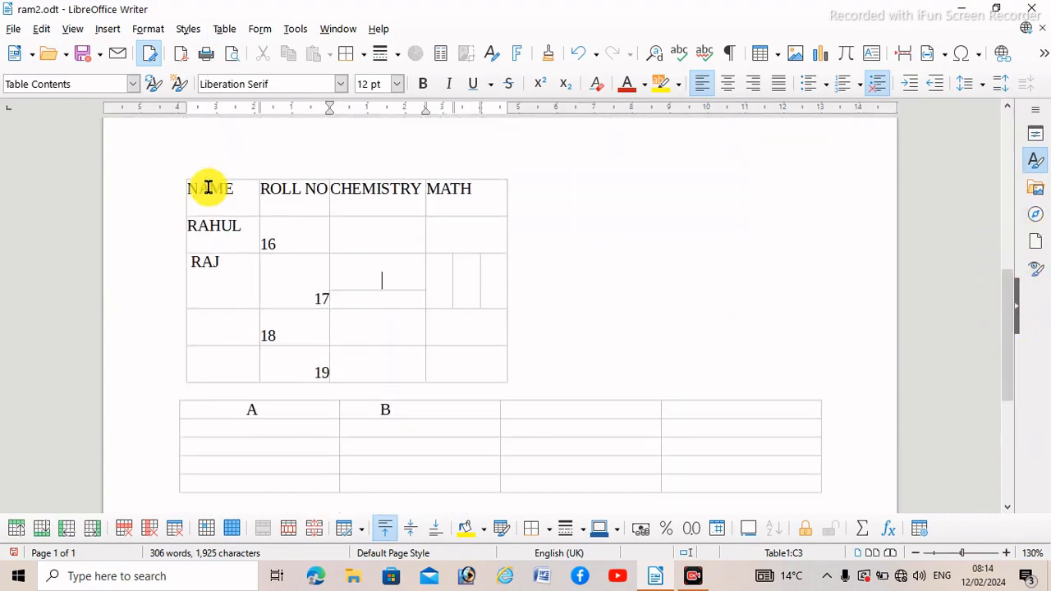
Step: Select the header row of the NAME, ROLL NO, CHEMISTRY and MATH table and set header rows to repeat across pages
left_click_drag(188, 188, 463, 188)
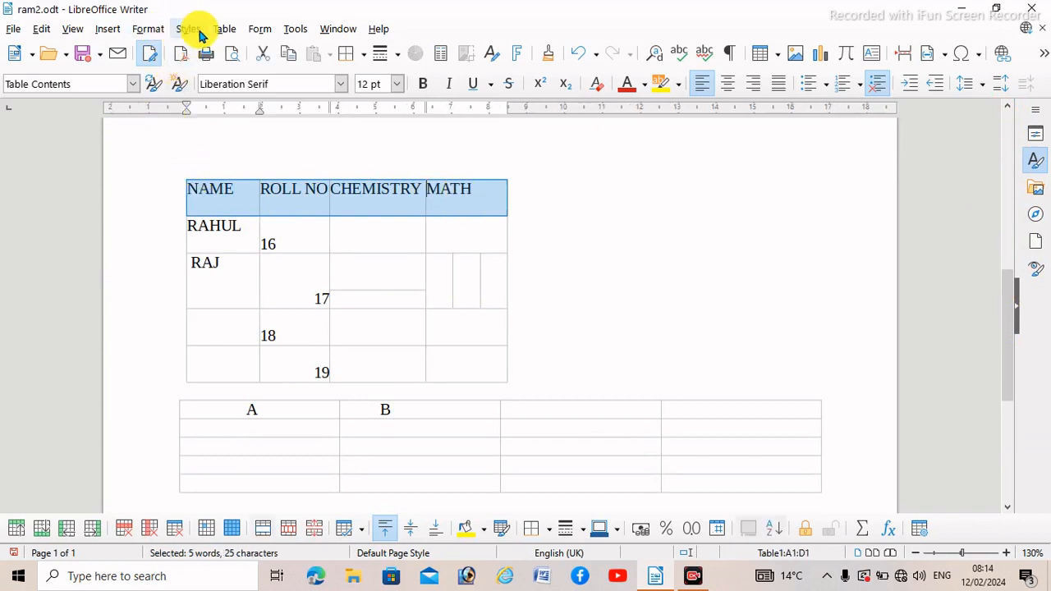
left_click(225, 29)
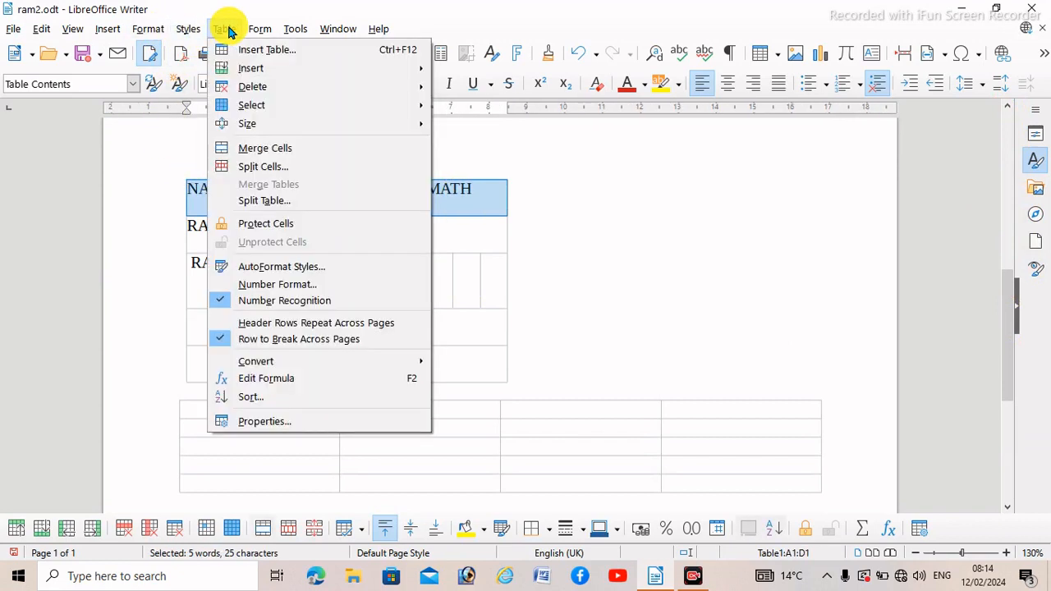
left_click(271, 325)
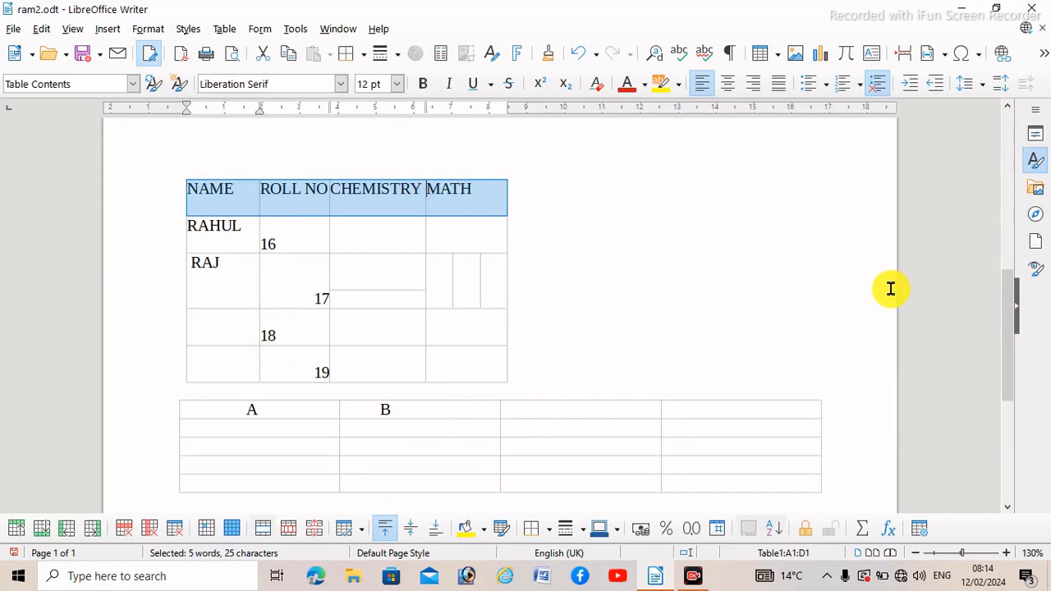
Step: Add blank lines in the CHEMISTRY cell of the roll number 18 row until the table spans two pages, then check both pages' headers
left_click_drag(1011, 303, 1000, 270)
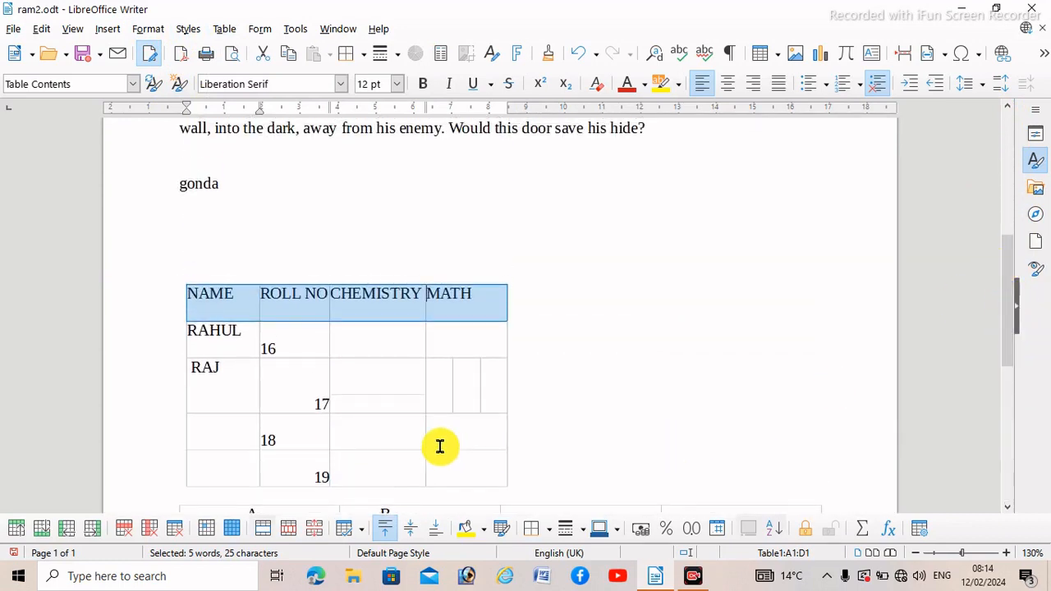
left_click(363, 435)
key("Return")
key("Return")
key("Return")
key("Return")
key("Return")
key("Return")
key("Return")
key("Return")
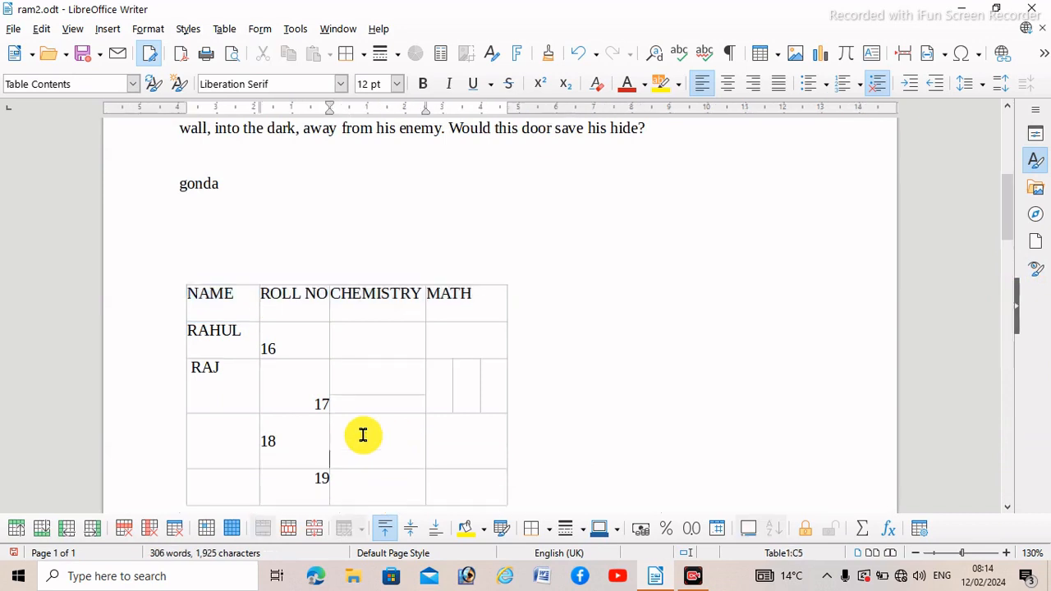
key("Return")
key("Return")
key("Return")
key("Return")
key("Return")
key("Return")
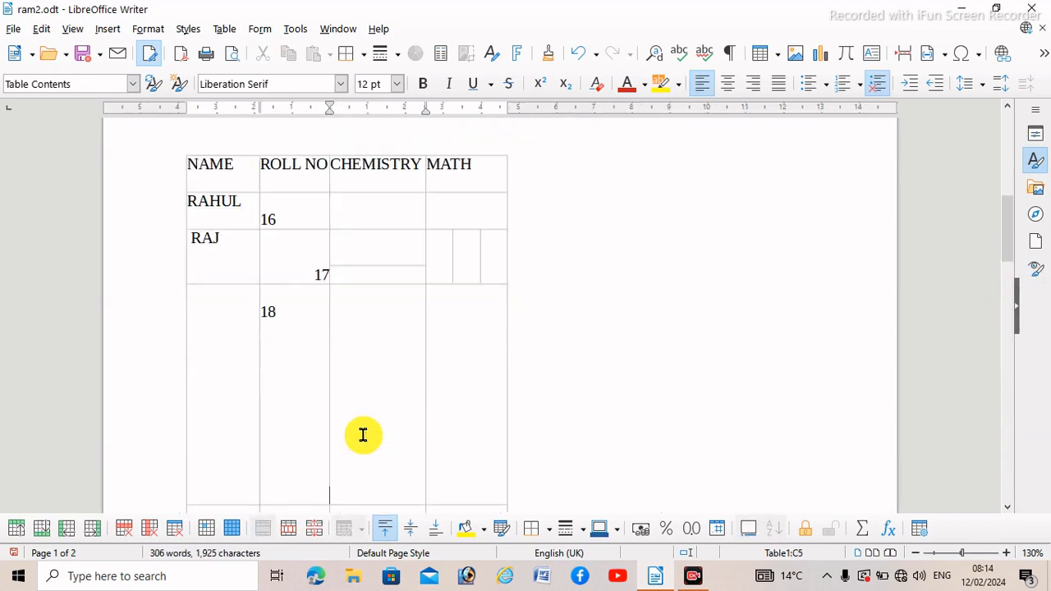
key("Return")
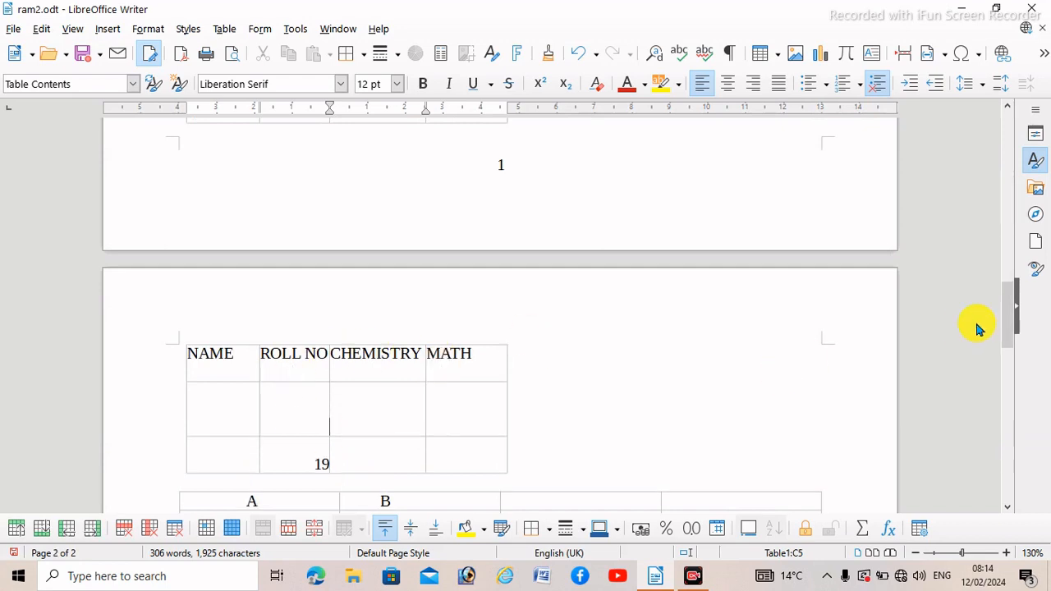
left_click_drag(1009, 323, 1007, 196)
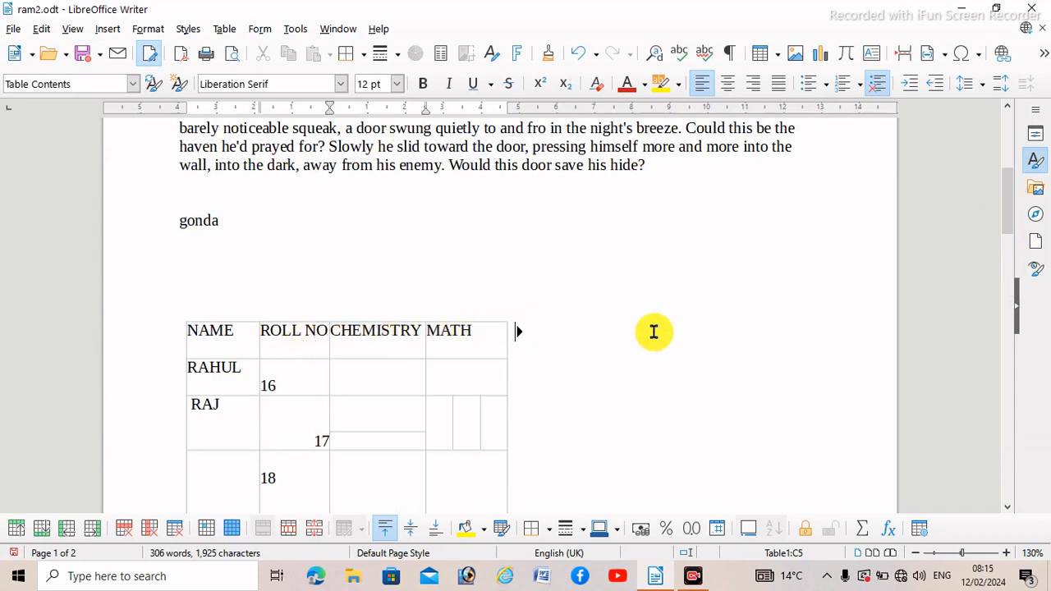
left_click_drag(1005, 212, 1009, 330)
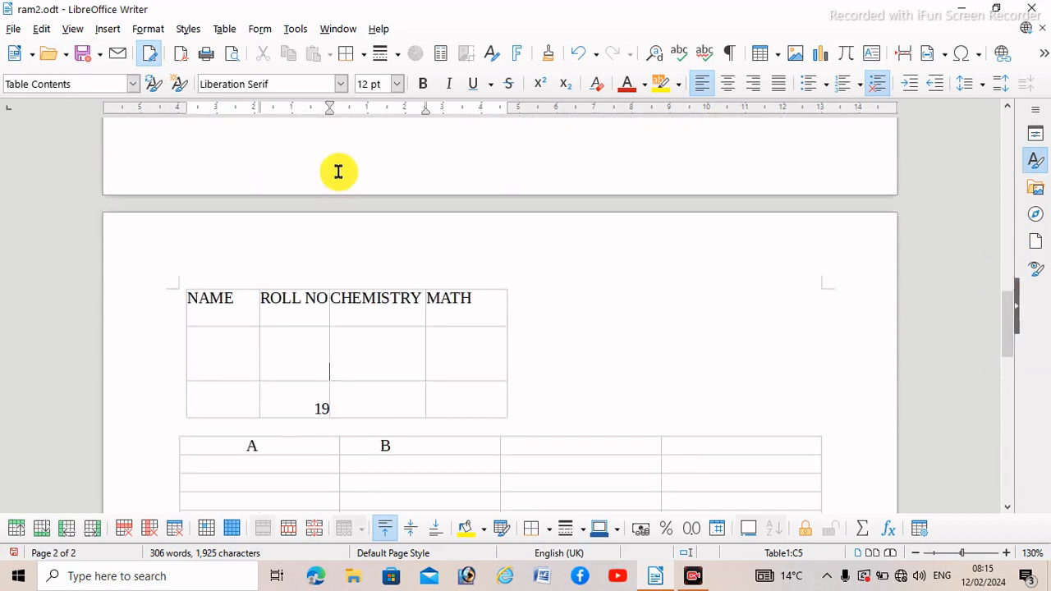
left_click(220, 29)
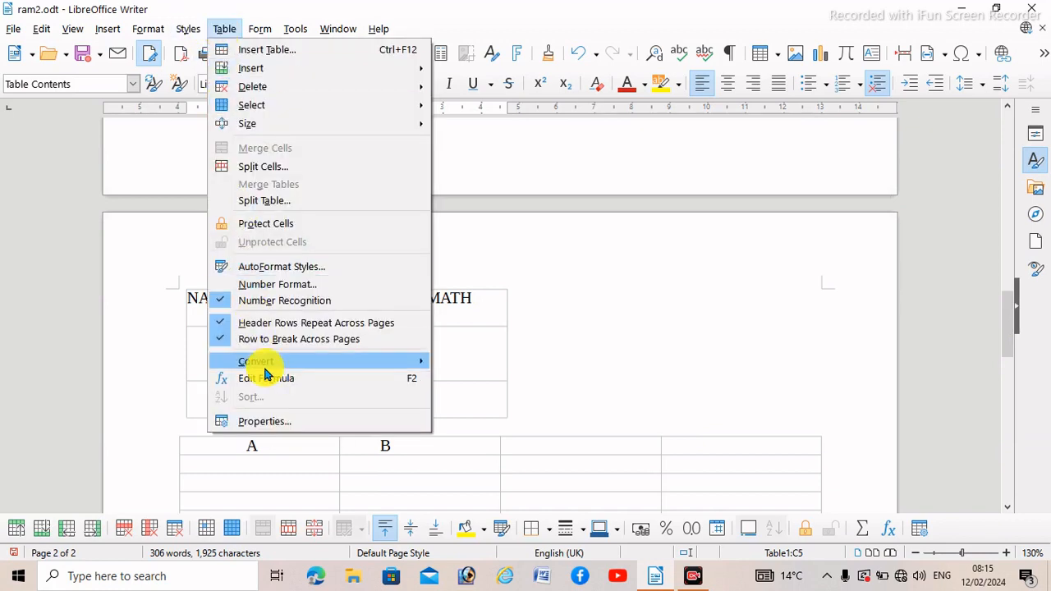
mouse_move(253, 360)
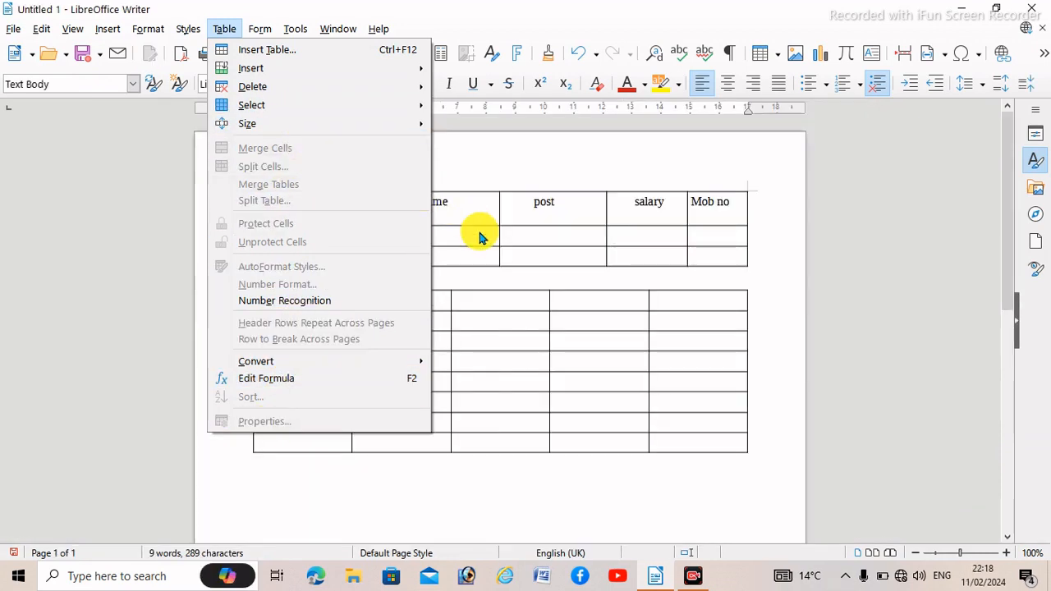
left_click(480, 238)
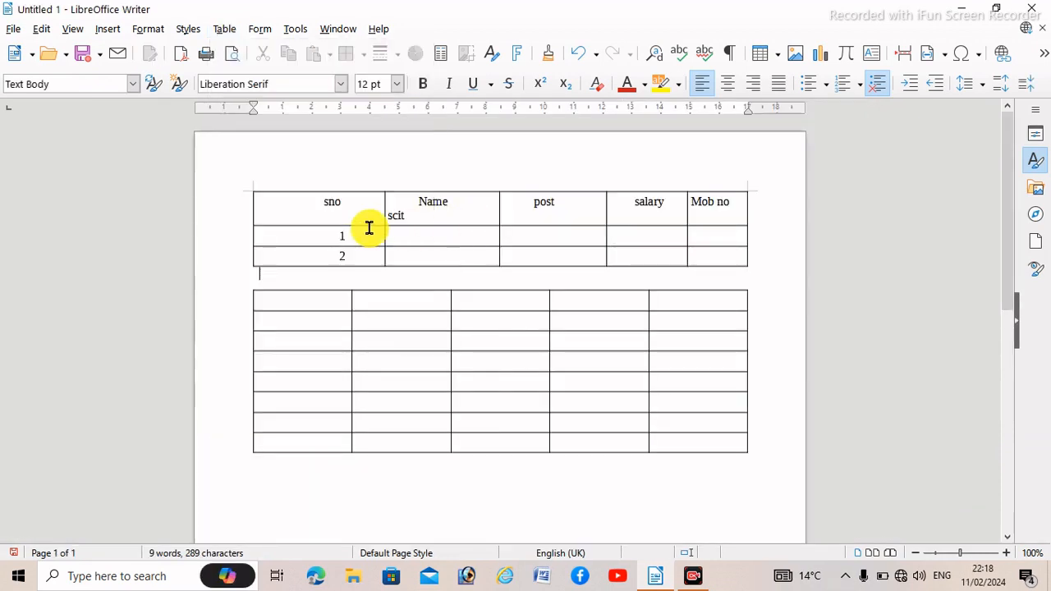
Step: Fill the header row of the upper table, from sno to Mob no, with an orange cell background
left_click(321, 219)
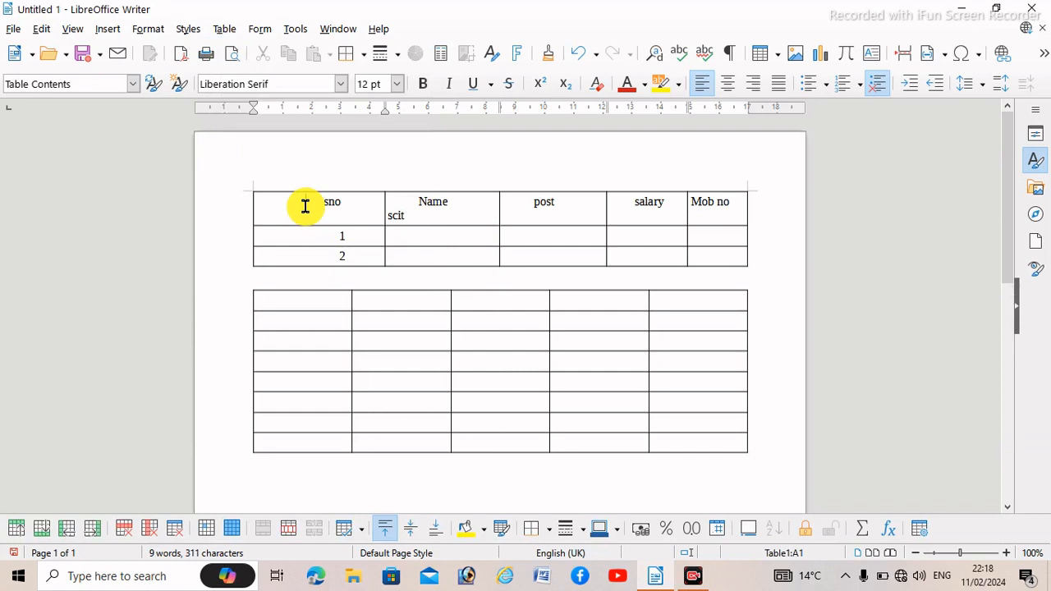
left_click_drag(305, 206, 719, 214)
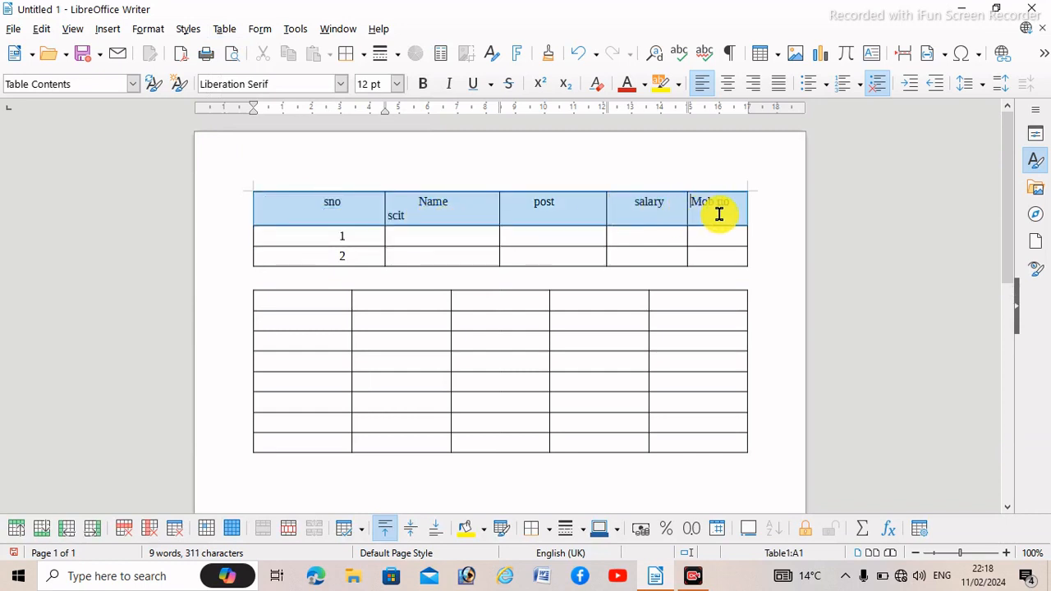
left_click(483, 530)
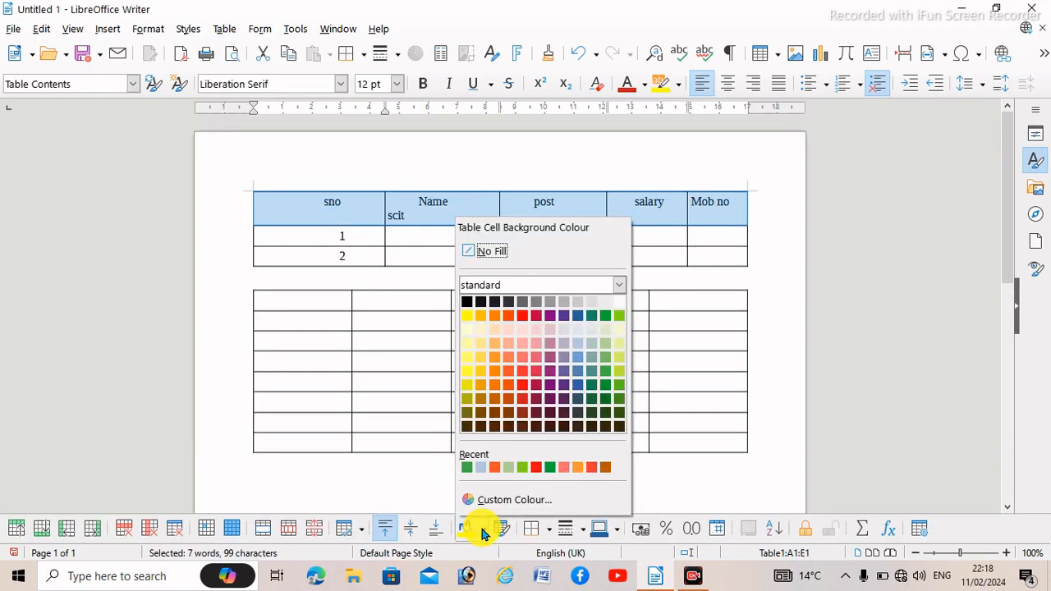
left_click(494, 364)
left_click(688, 361)
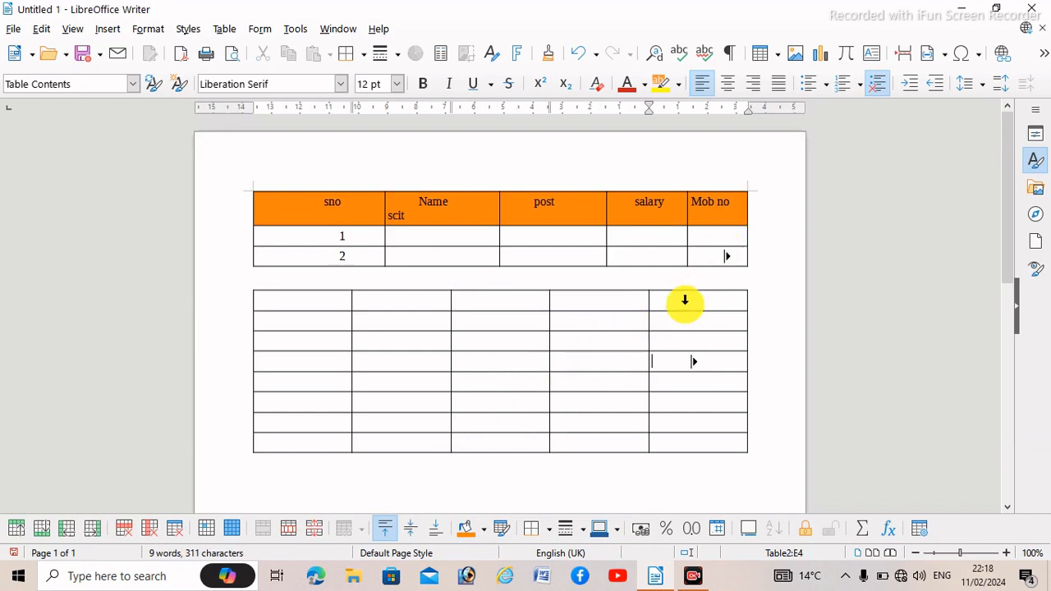
Step: Enter 56 and 34 in the lower table's fourth column and sum them with a formula in the centre-aligned cell below
left_click(586, 323)
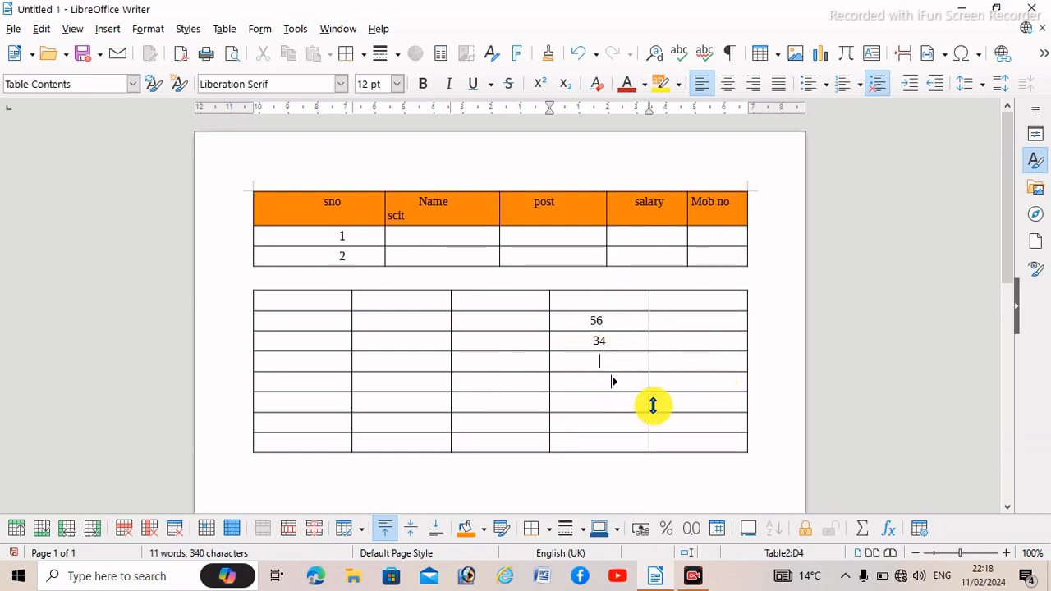
key("ctrl+e")
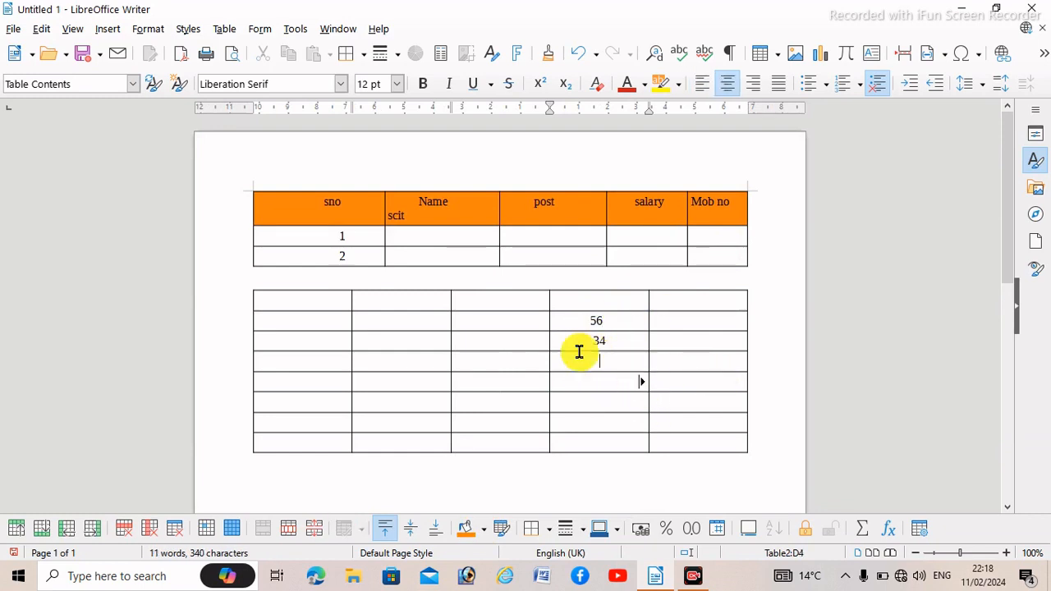
left_click(222, 31)
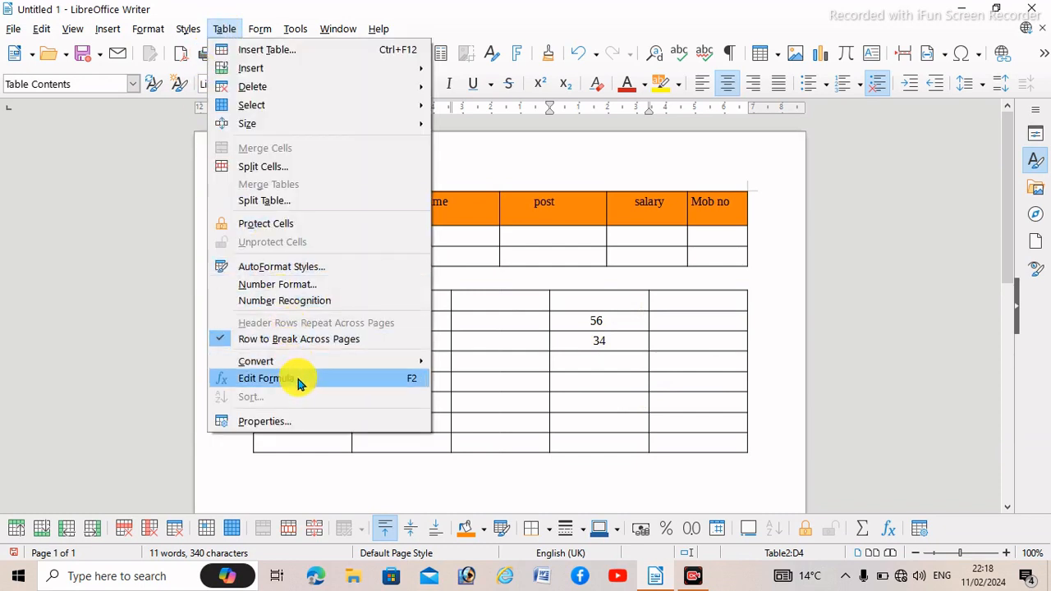
left_click(265, 379)
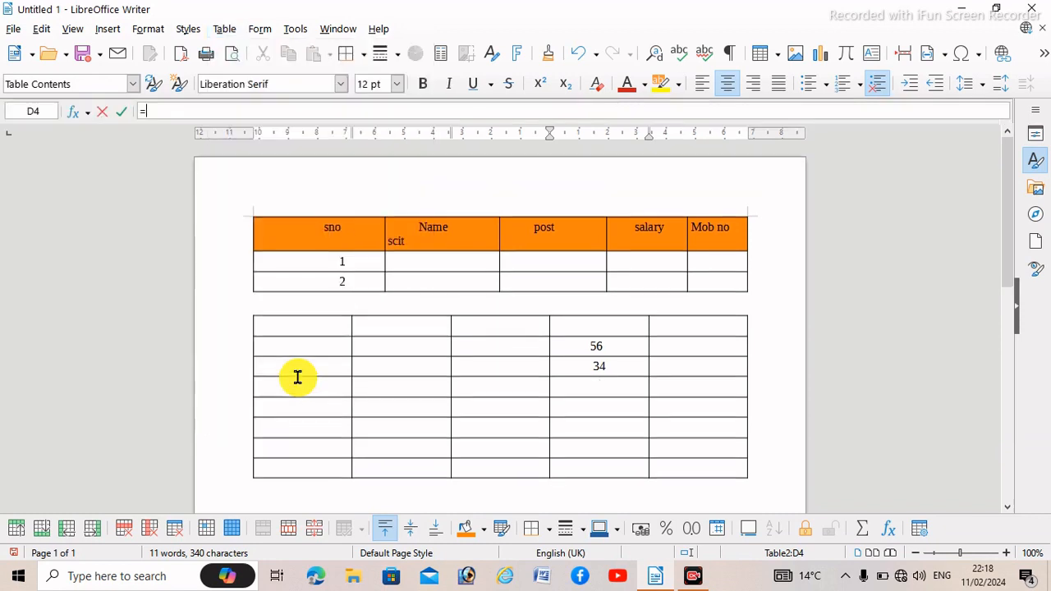
left_click(565, 387)
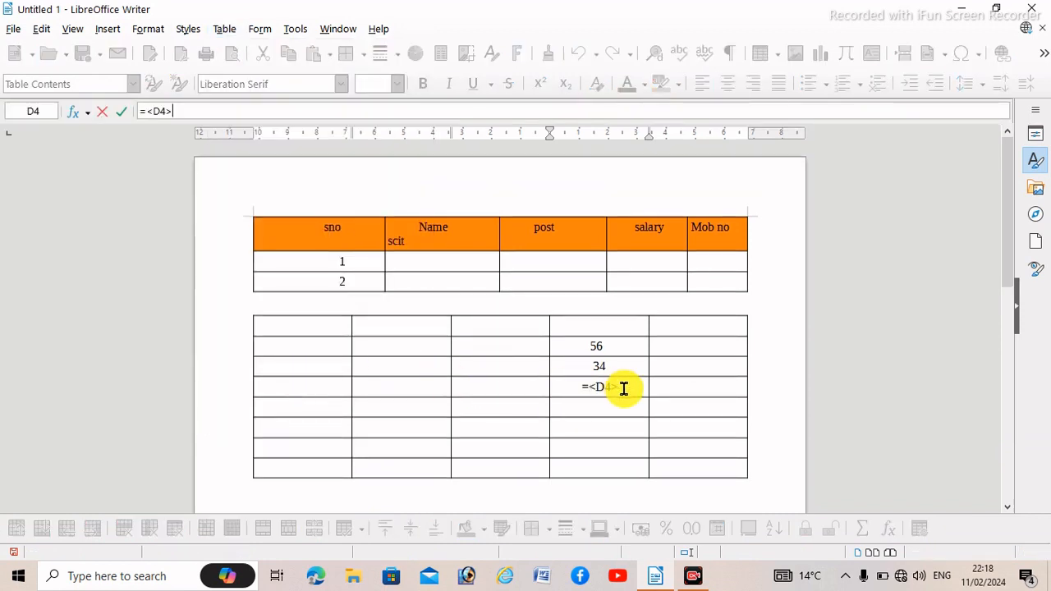
left_click_drag(597, 350, 616, 370)
key("Return")
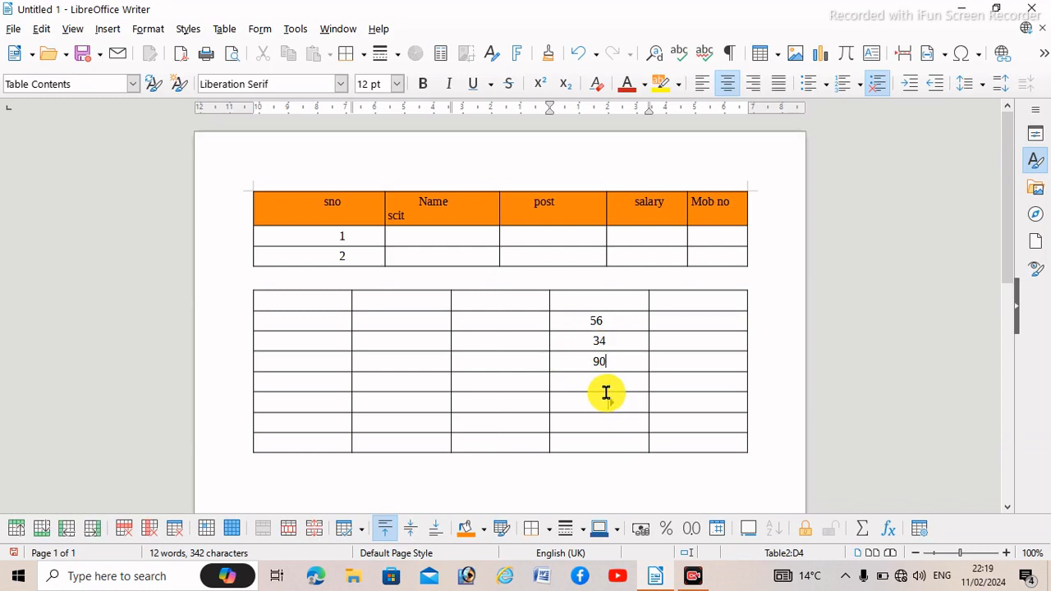
left_click(366, 385)
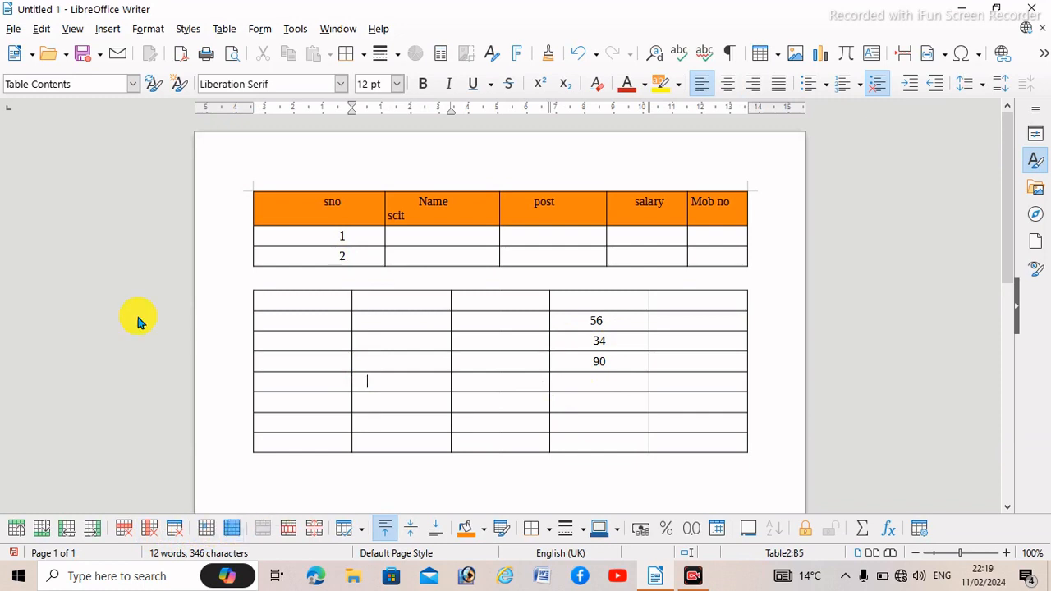
left_click(227, 31)
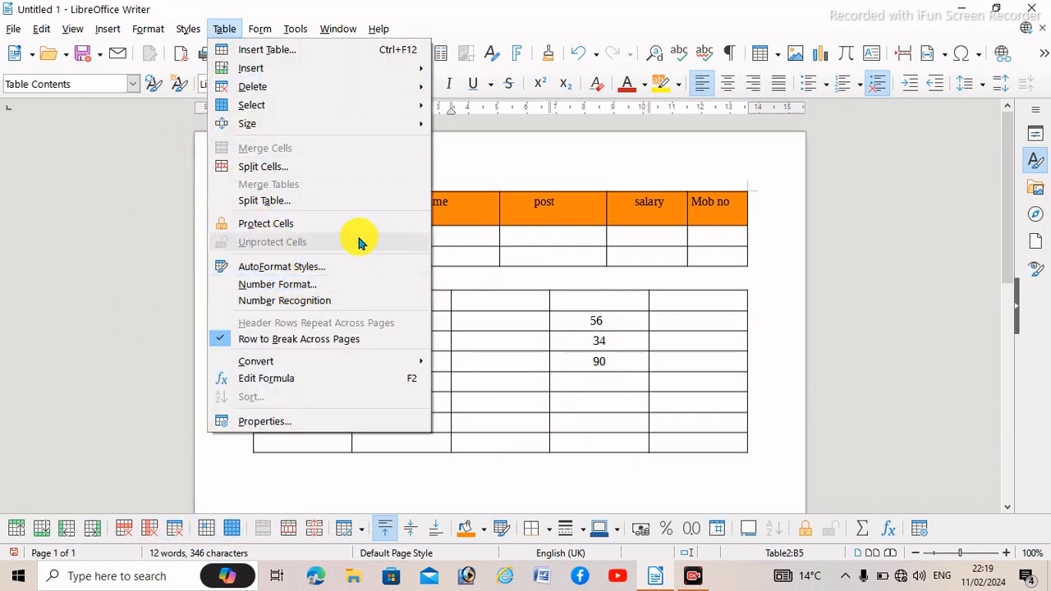
left_click(495, 307)
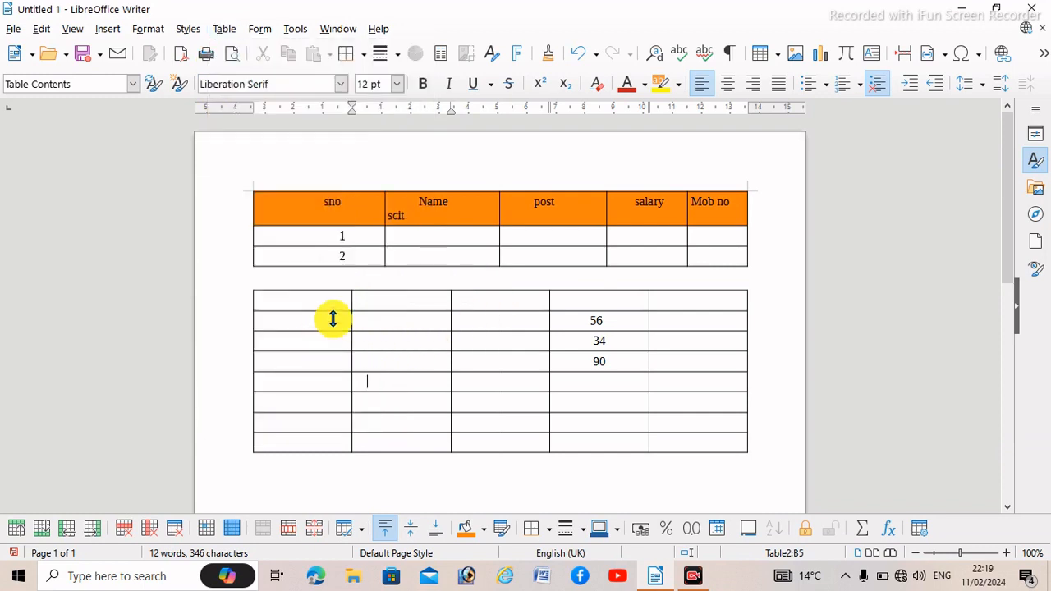
Step: Protect the lower table's cells in the first two columns of the second and third rows
left_click_drag(333, 320, 394, 350)
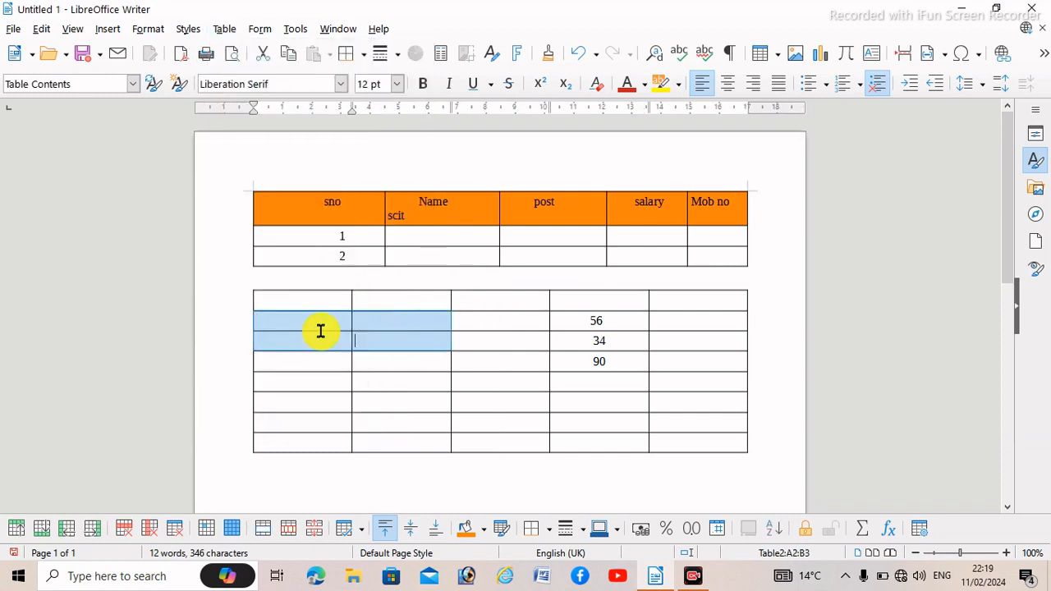
left_click(220, 30)
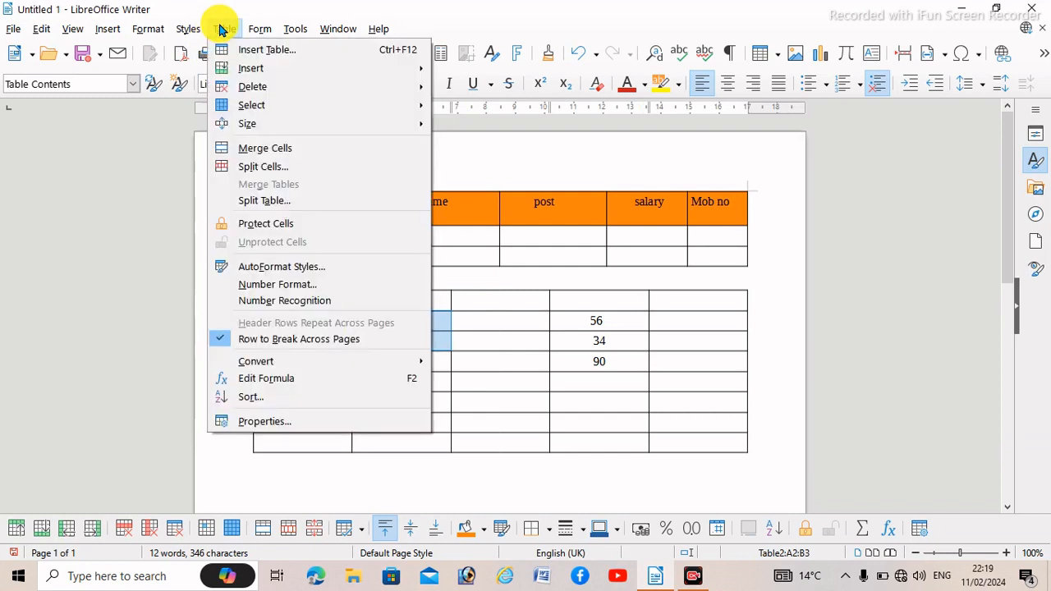
left_click(301, 224)
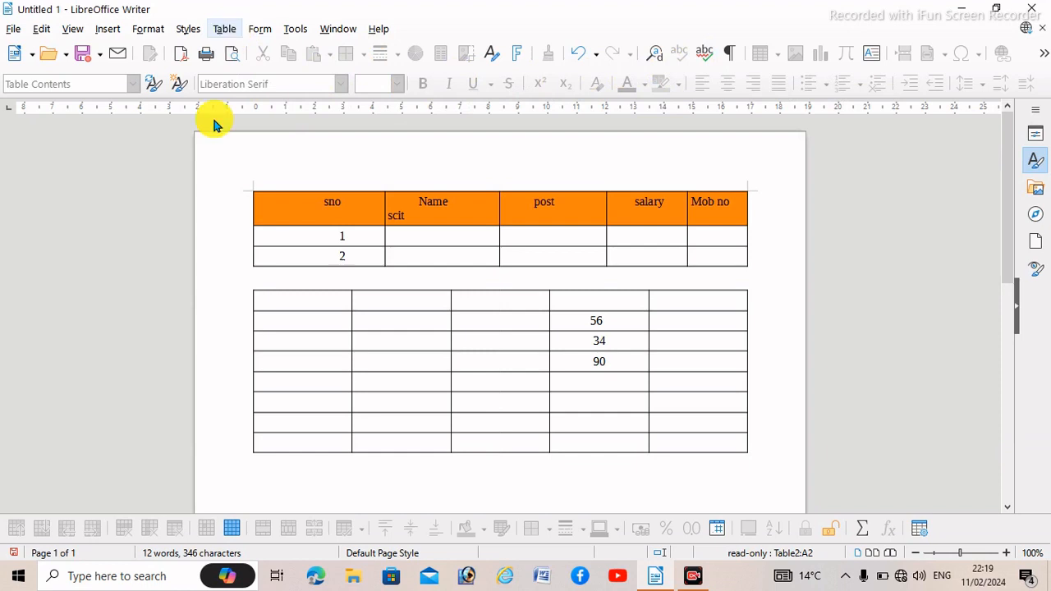
Step: Select the protected two-by-two block of cells in the lower table and remove its protection
left_click_drag(299, 321, 390, 337)
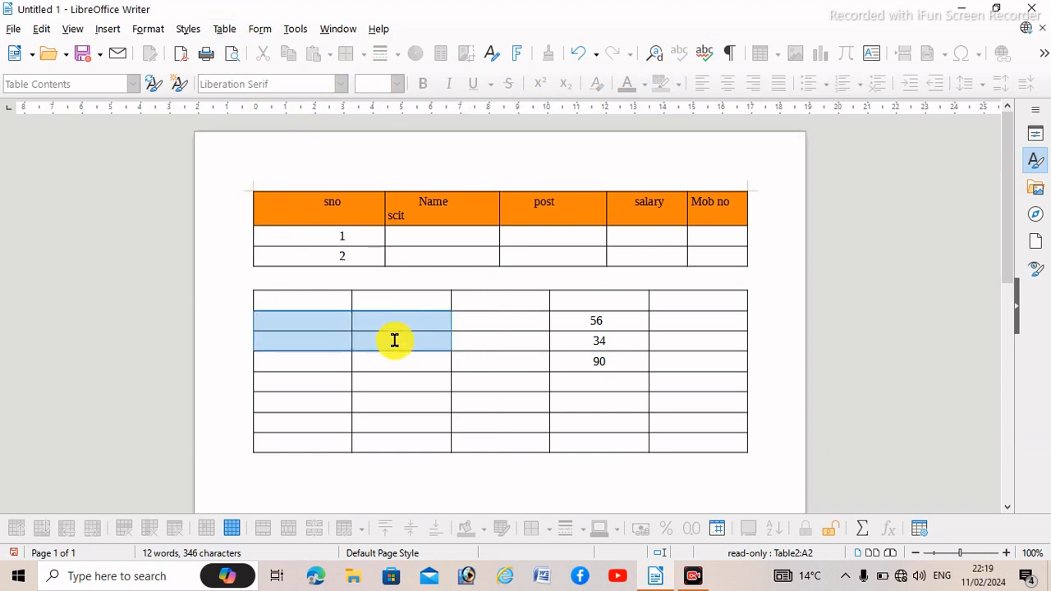
left_click(226, 28)
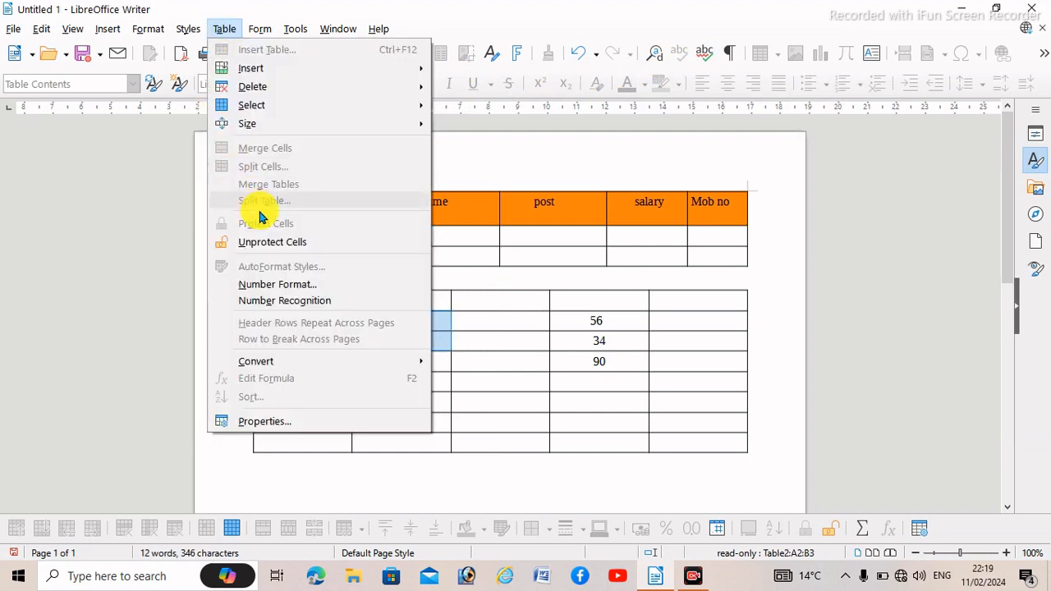
left_click(272, 242)
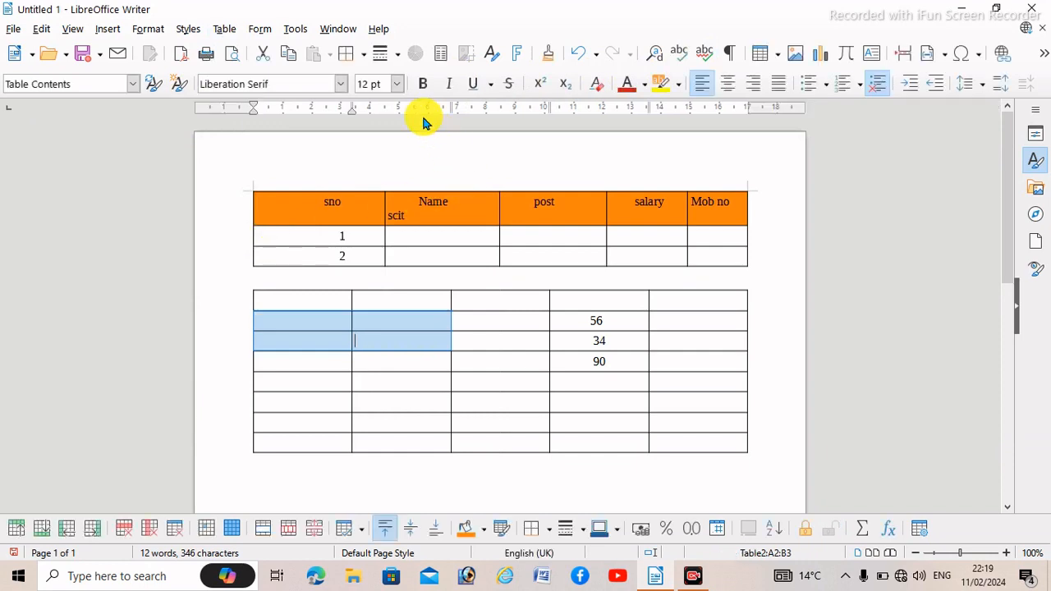
Step: Apply the Box List Red AutoFormat style to the lower table
left_click(368, 381)
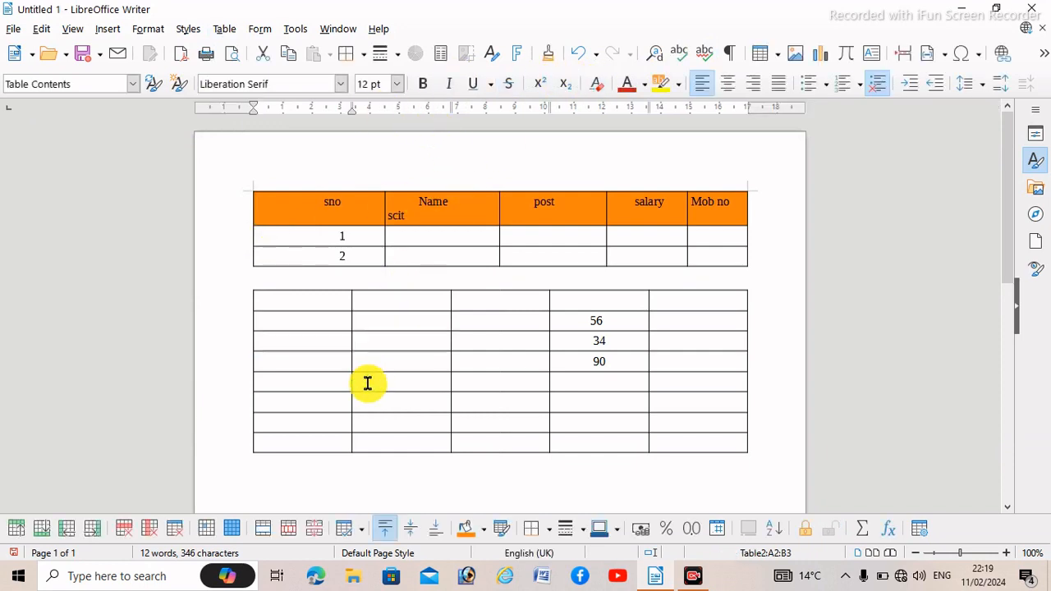
left_click(227, 29)
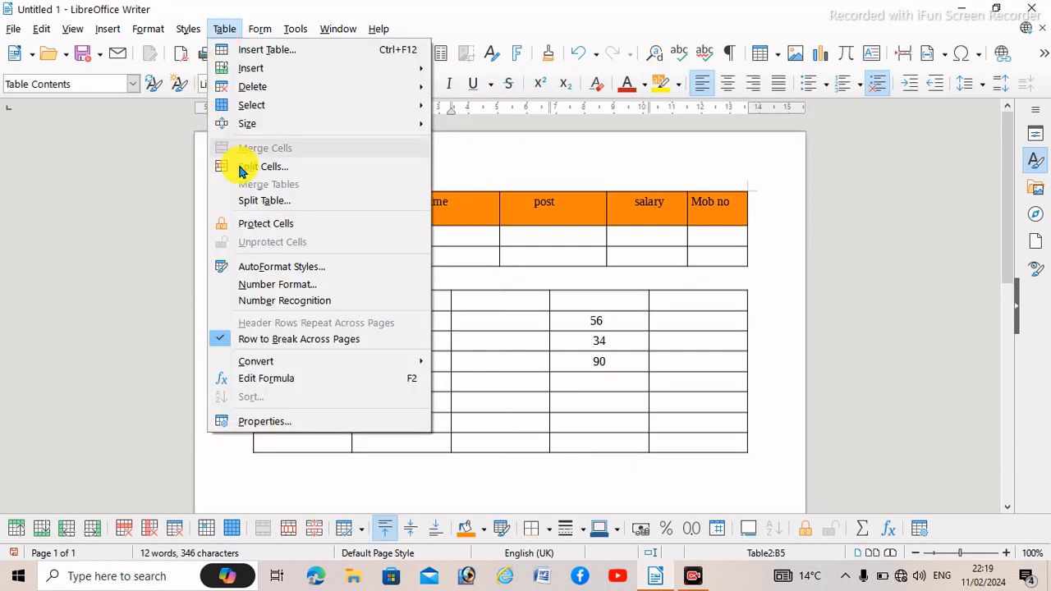
left_click(306, 268)
left_click(362, 257)
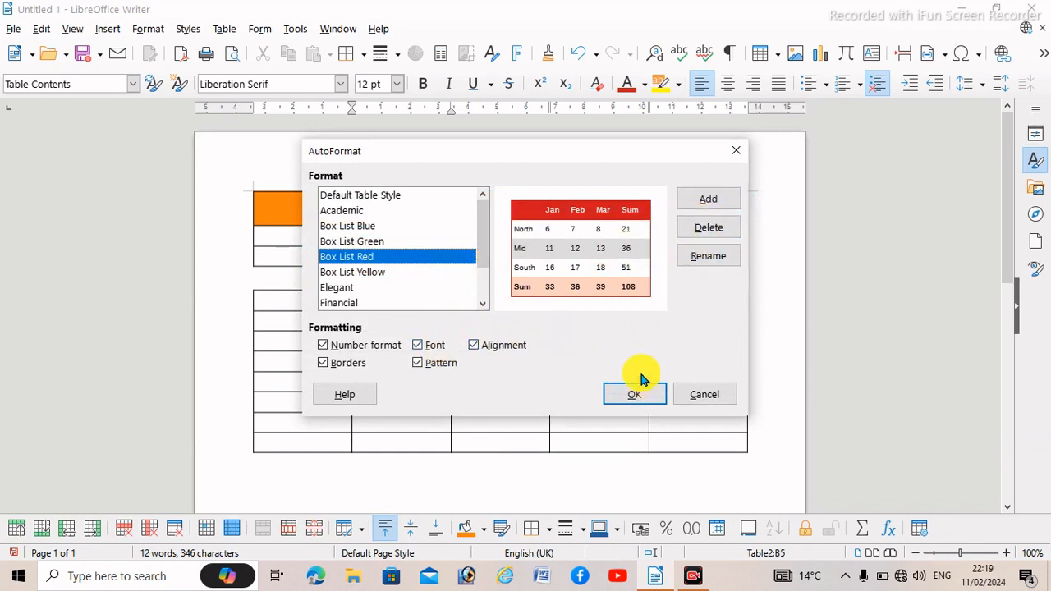
left_click(649, 396)
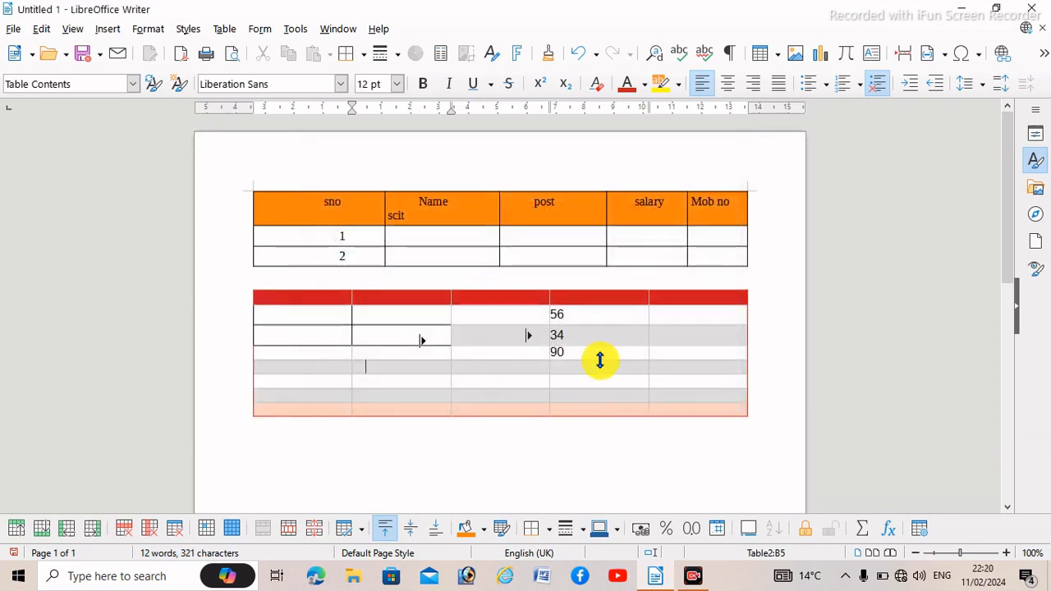
Step: Apply the Box List Green AutoFormat style to the upper table
left_click(472, 200)
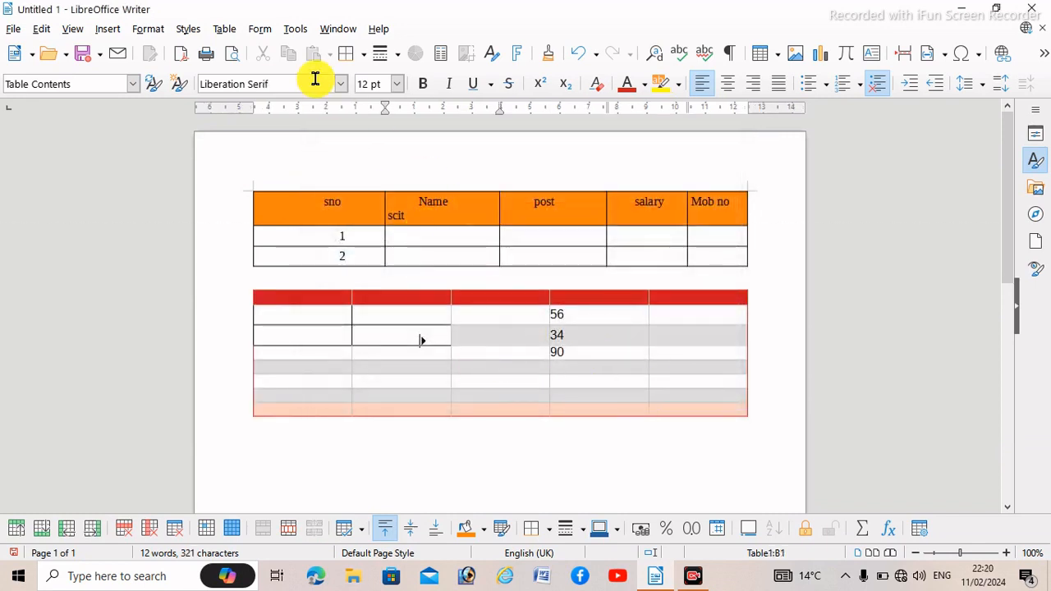
left_click(260, 32)
mouse_move(220, 33)
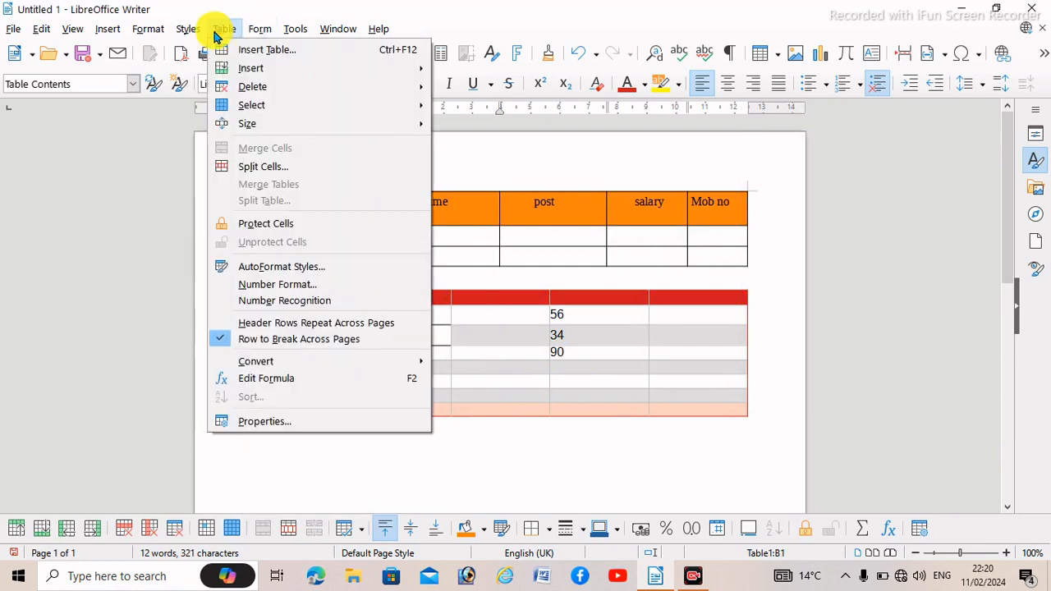
left_click(318, 268)
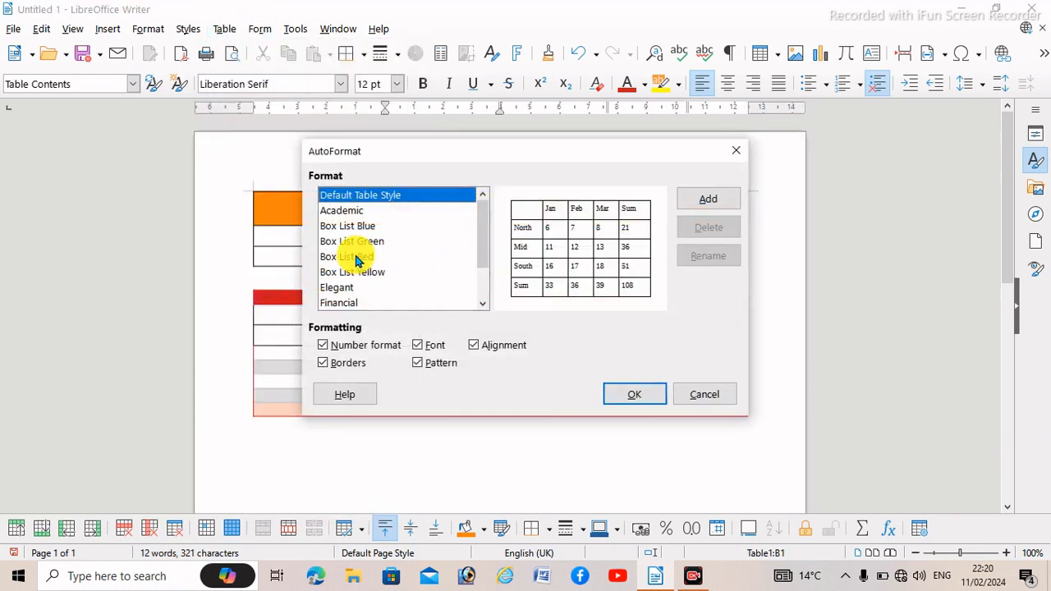
left_click(356, 257)
left_click(377, 240)
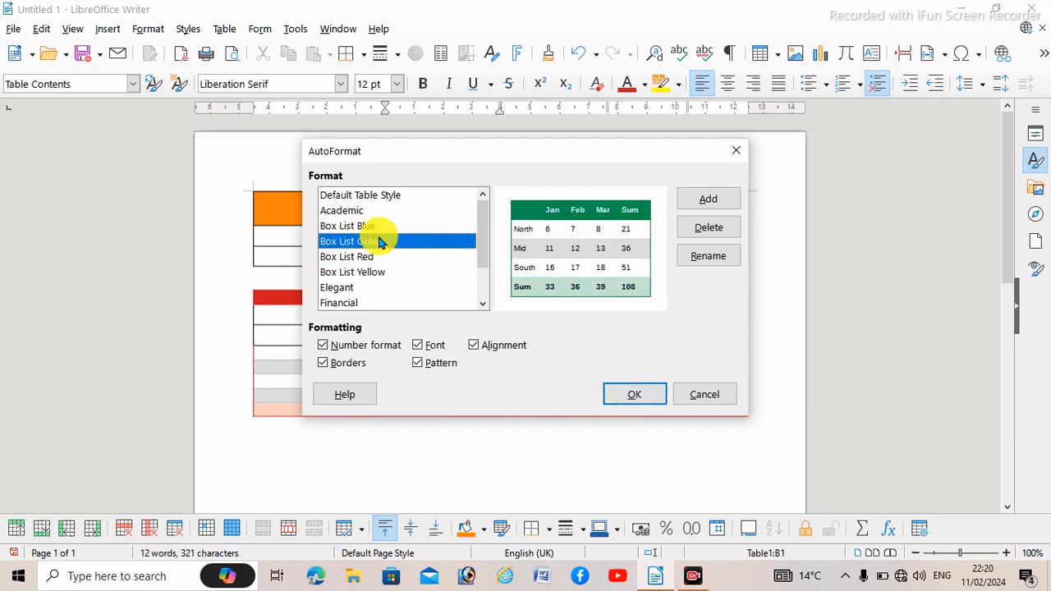
left_click(631, 393)
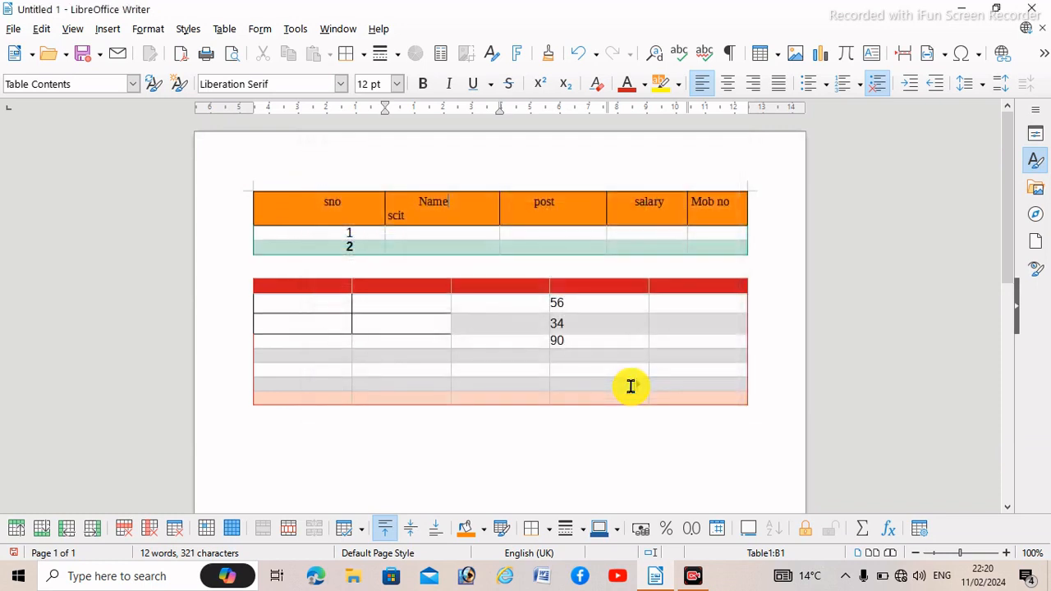
Step: Preview the Percent, Currency and Time number formats for the lower table's cell containing 56, without applying any
left_click(225, 31)
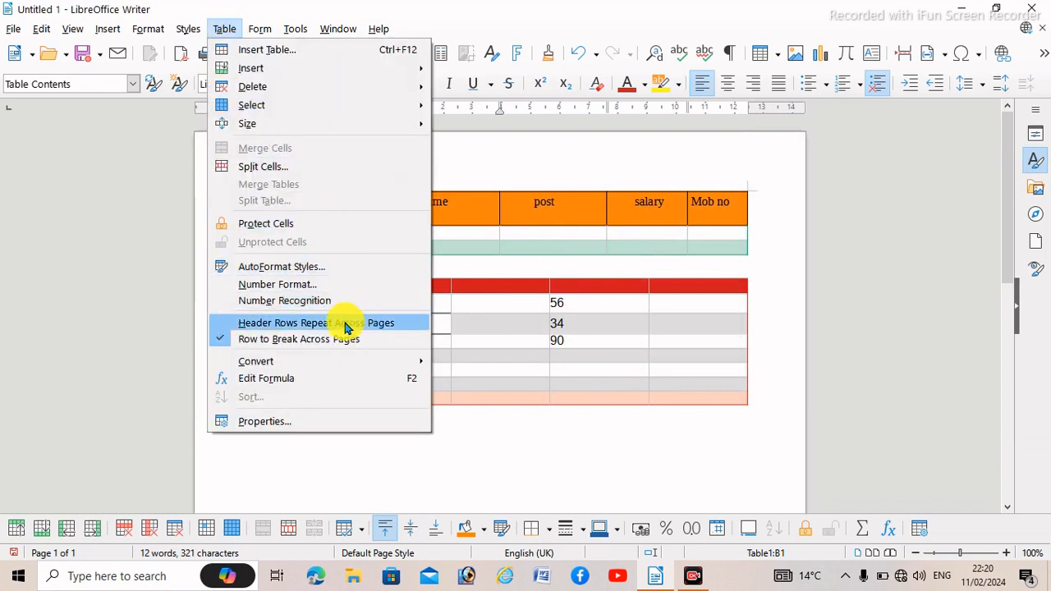
left_click(580, 345)
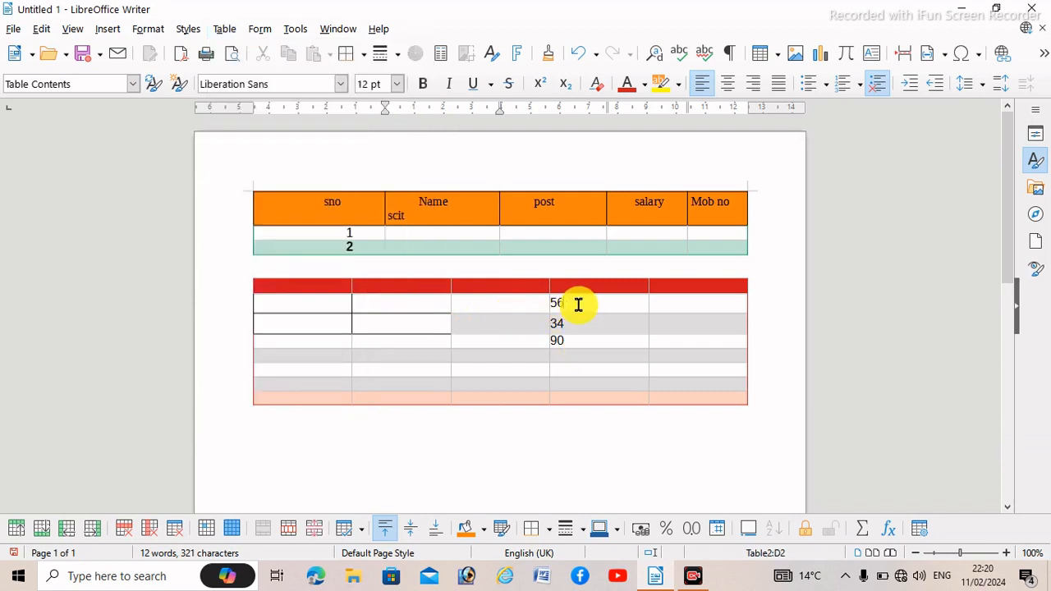
left_click(223, 27)
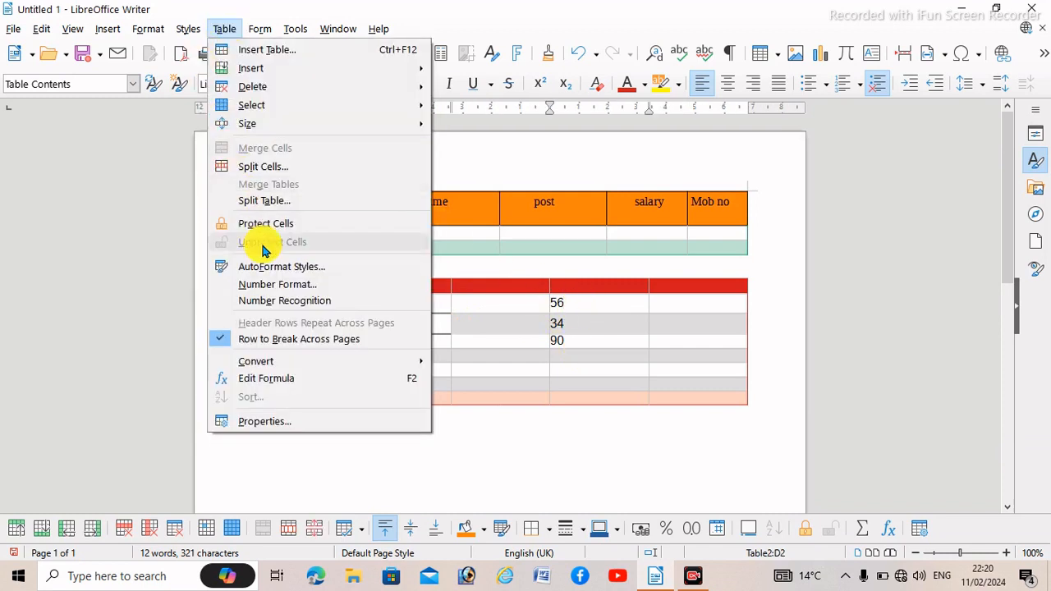
left_click(276, 284)
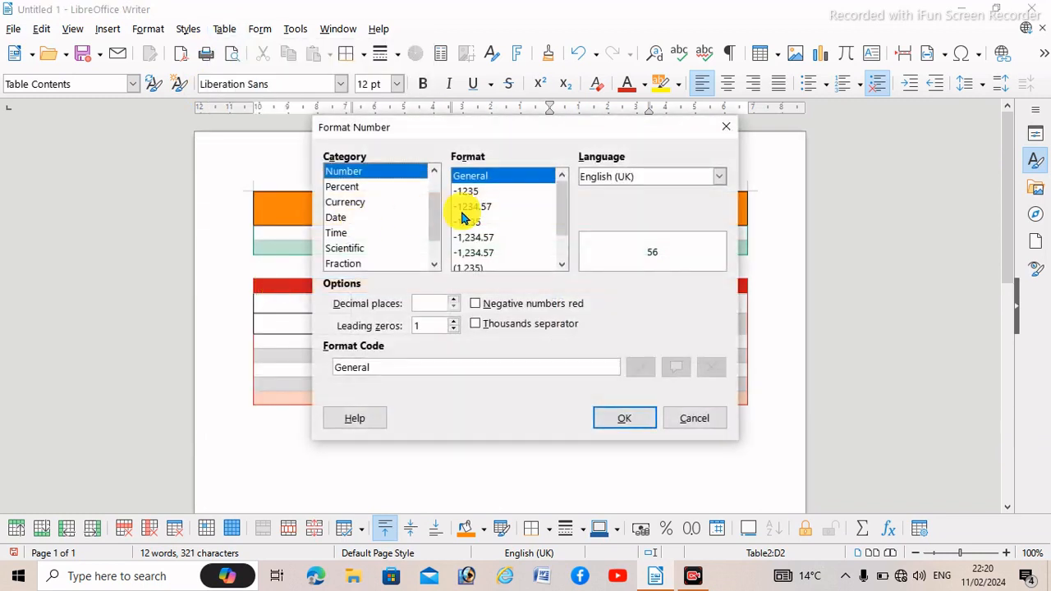
left_click(355, 188)
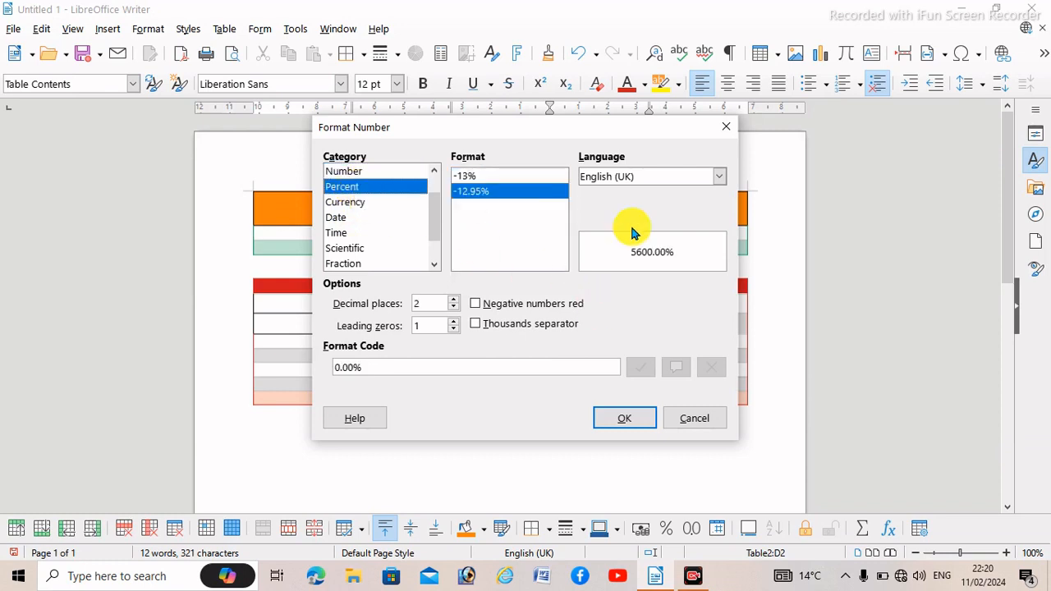
left_click(361, 203)
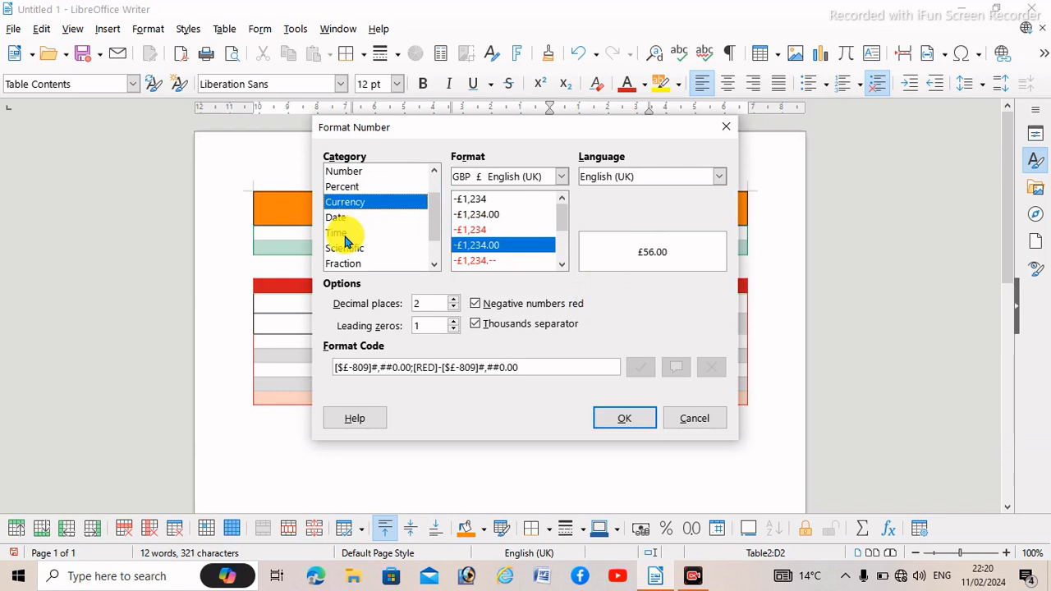
left_click(344, 234)
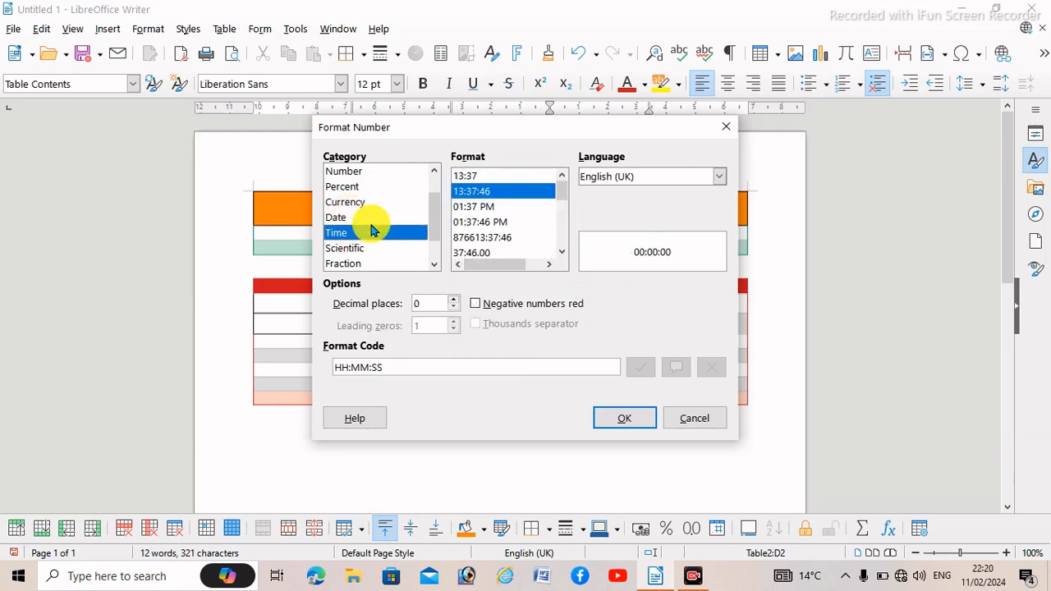
left_click(694, 419)
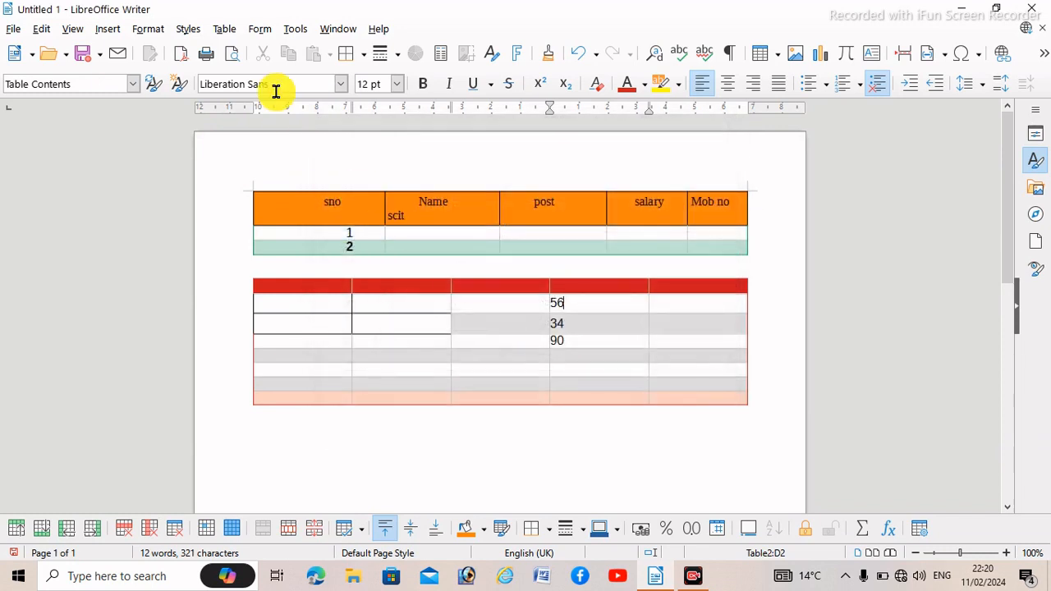
Step: Turn Number Recognition on for tables and switch it back off
left_click(222, 30)
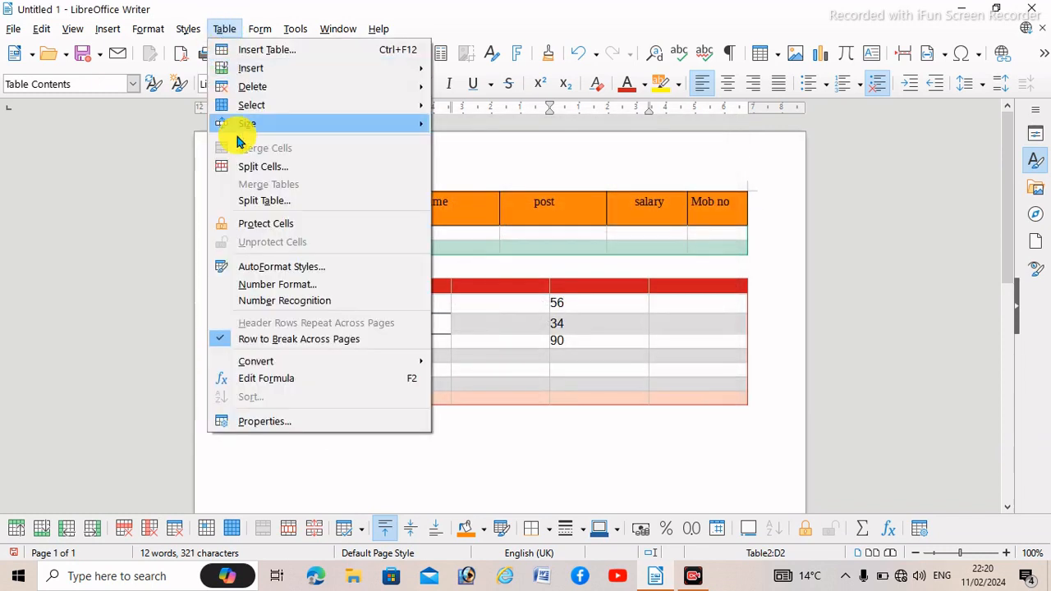
left_click(281, 301)
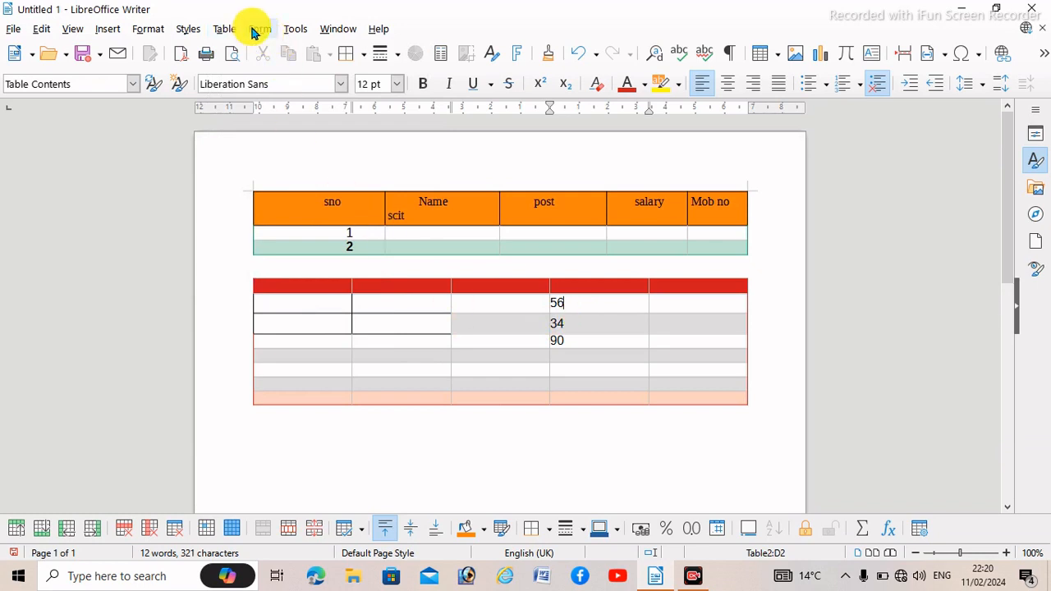
left_click(223, 29)
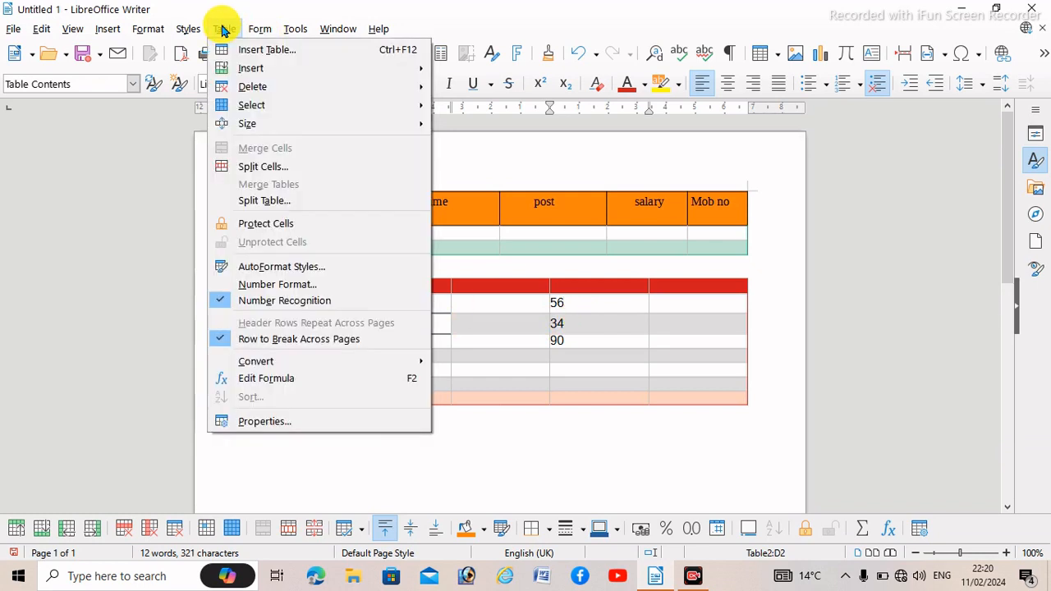
left_click(244, 300)
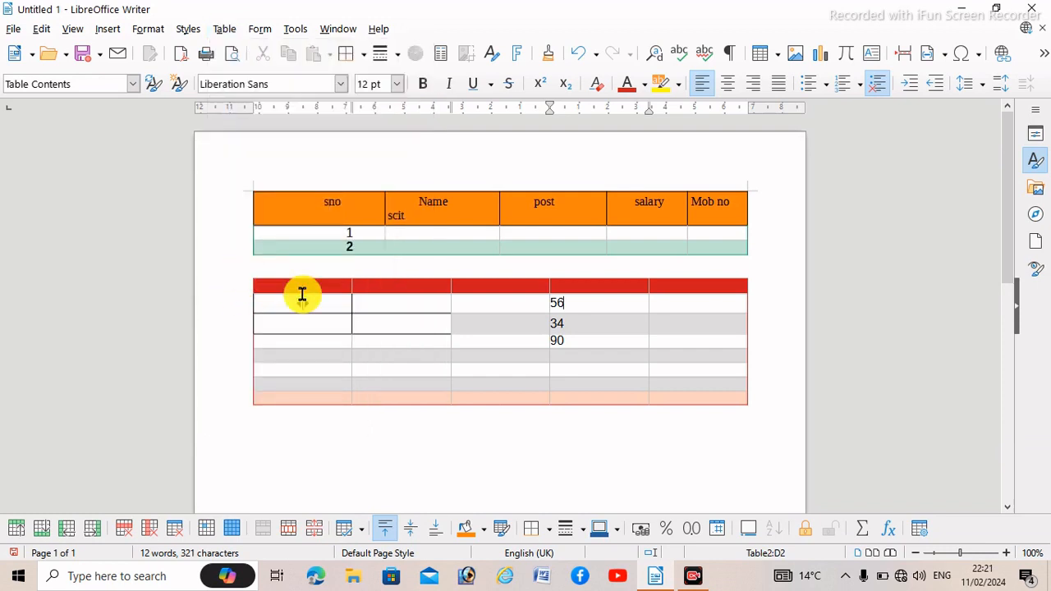
left_click(224, 29)
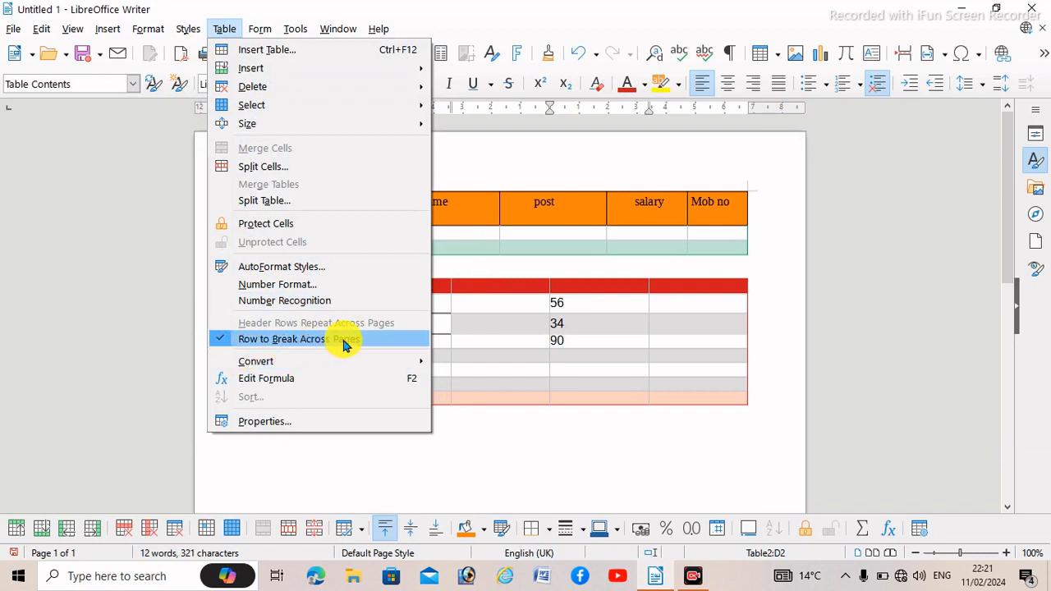
left_click(514, 436)
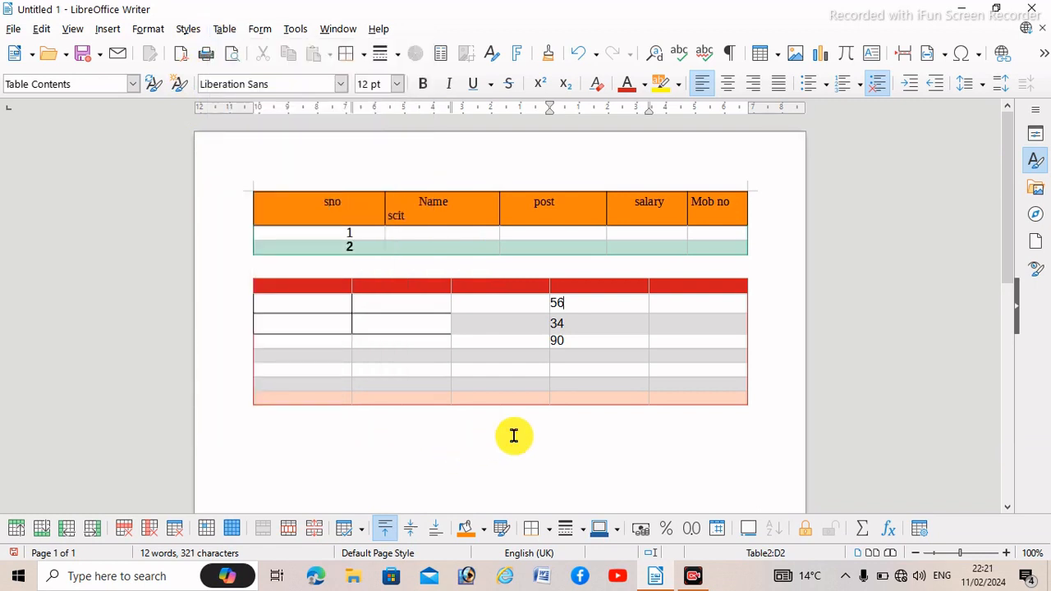
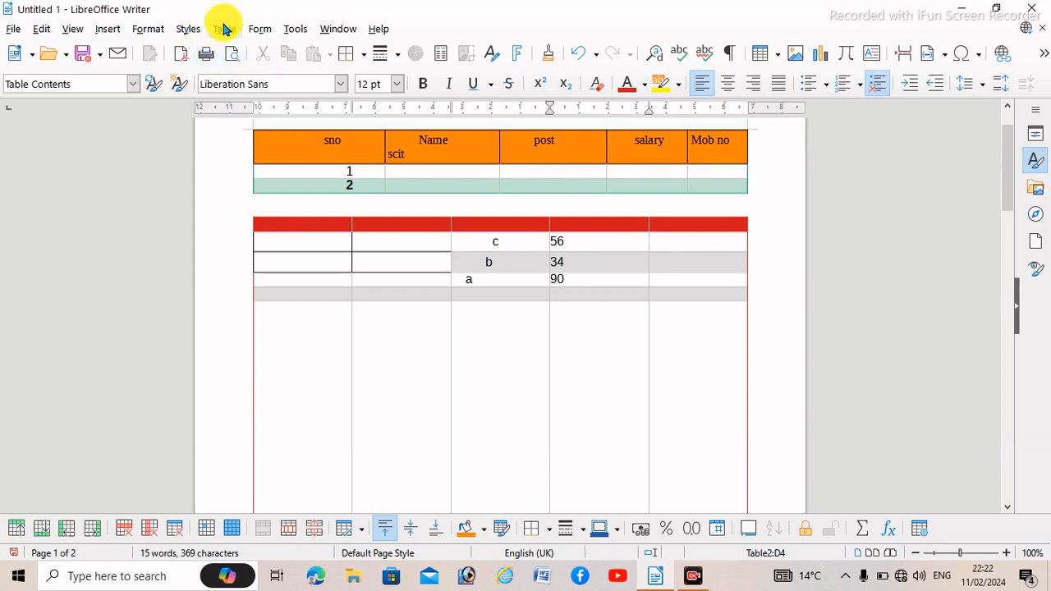
left_click(224, 25)
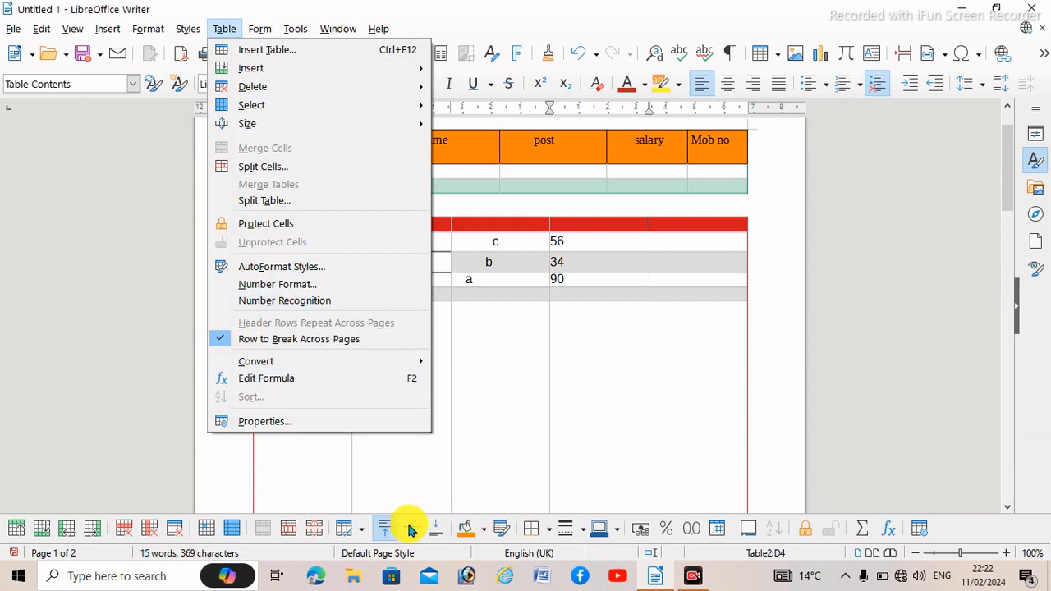
left_click(359, 534)
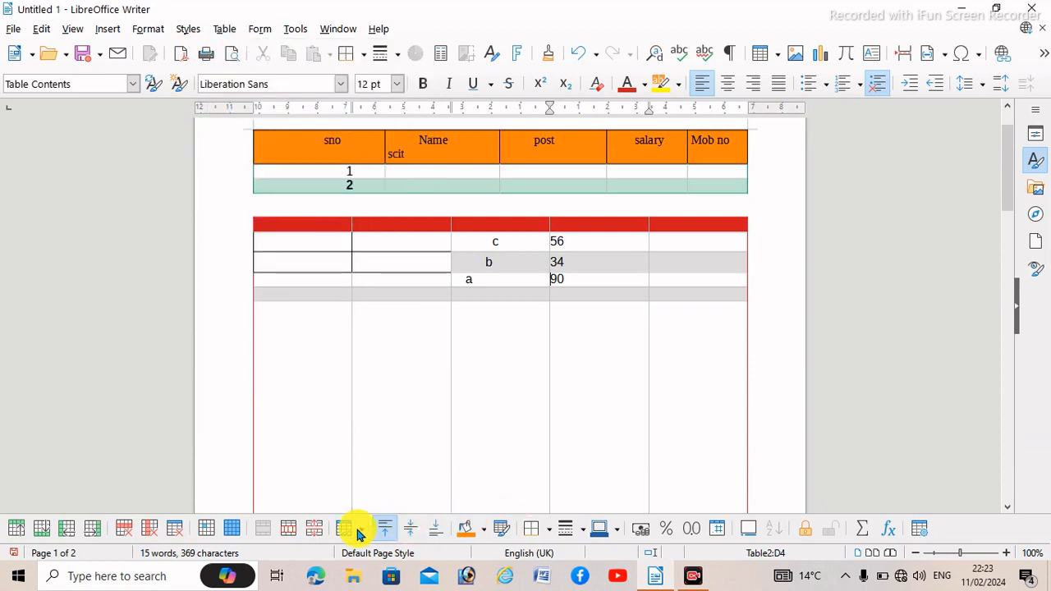
left_click(359, 534)
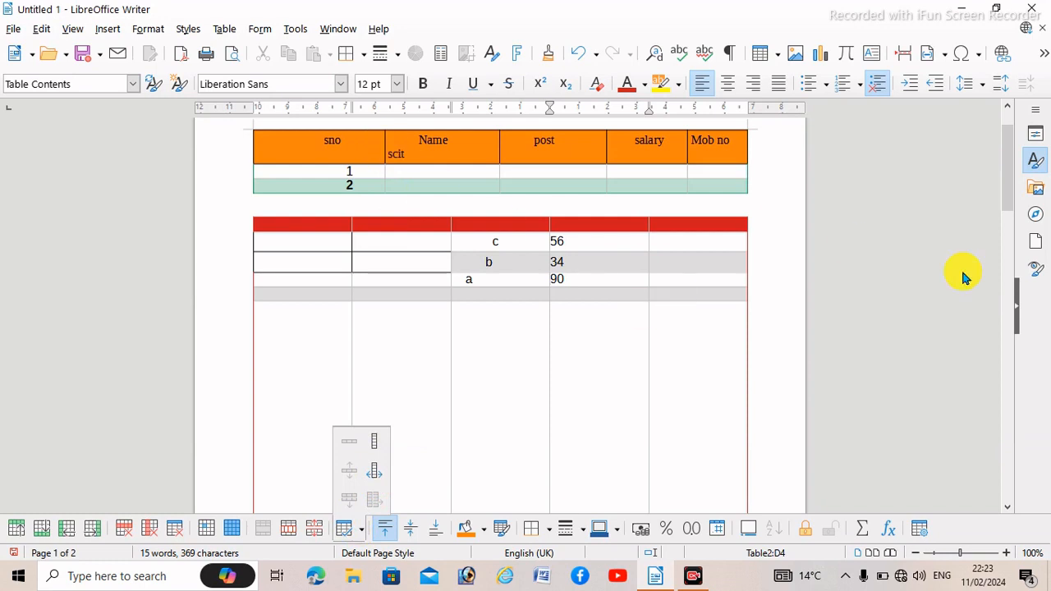
left_click(1004, 157)
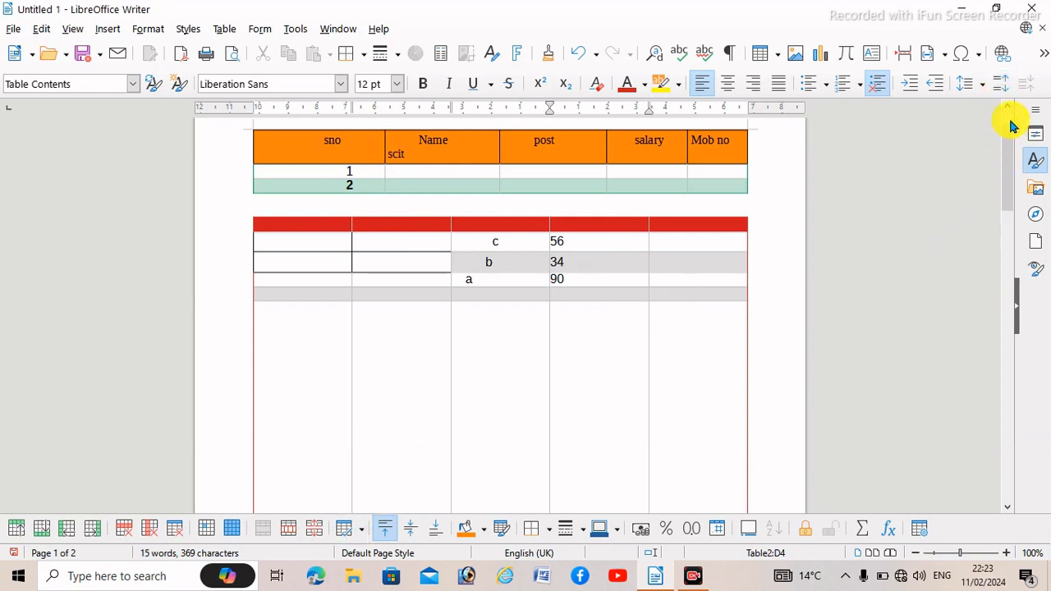
Step: Select the entire upper table and apply Optimal Column Width to its columns
left_click(1007, 117)
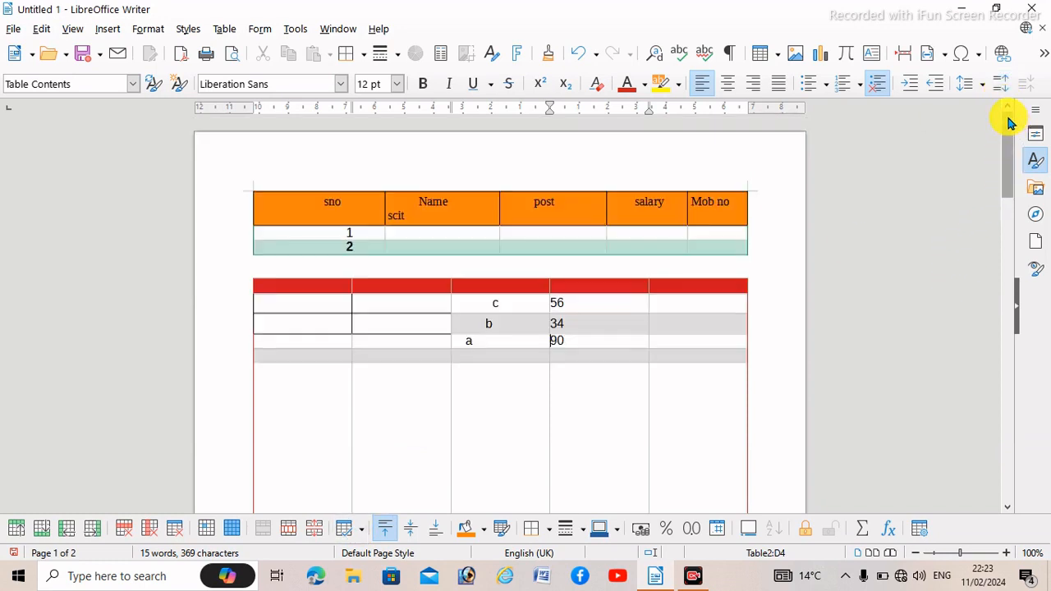
left_click(342, 216)
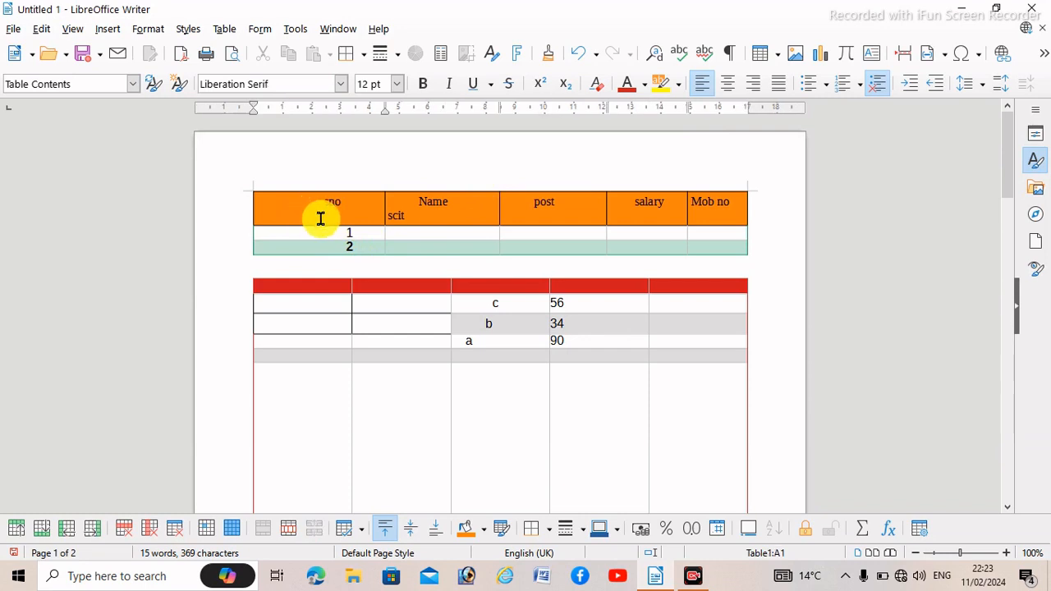
left_click(223, 30)
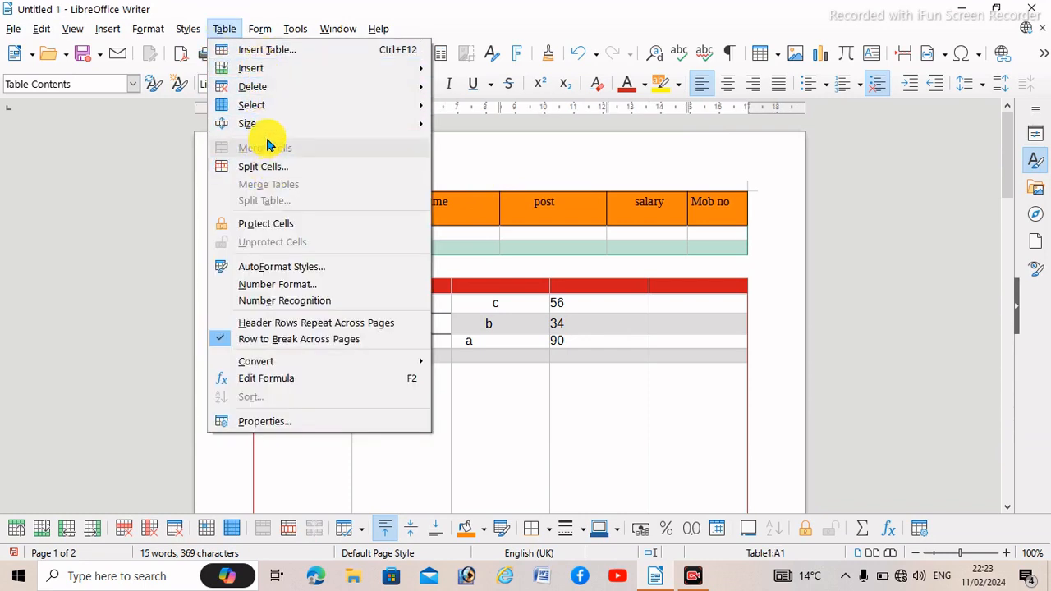
mouse_move(285, 106)
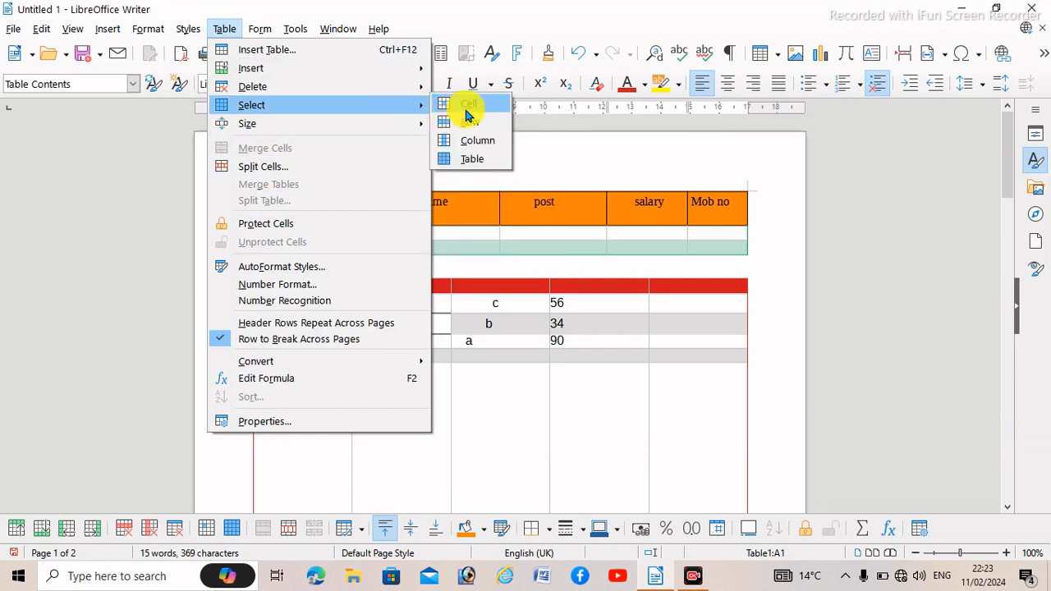
left_click(472, 159)
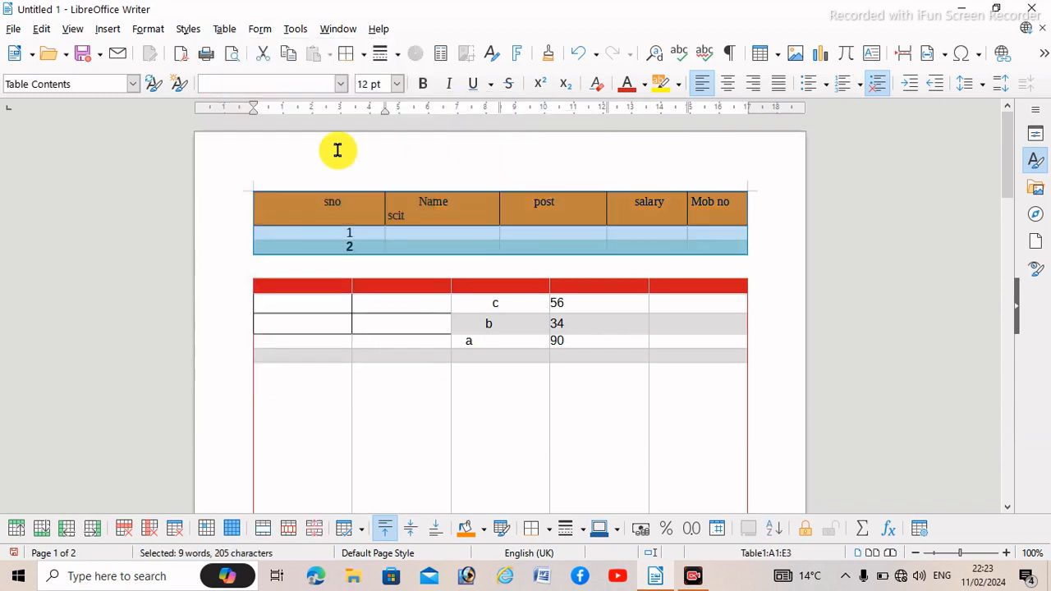
left_click(222, 29)
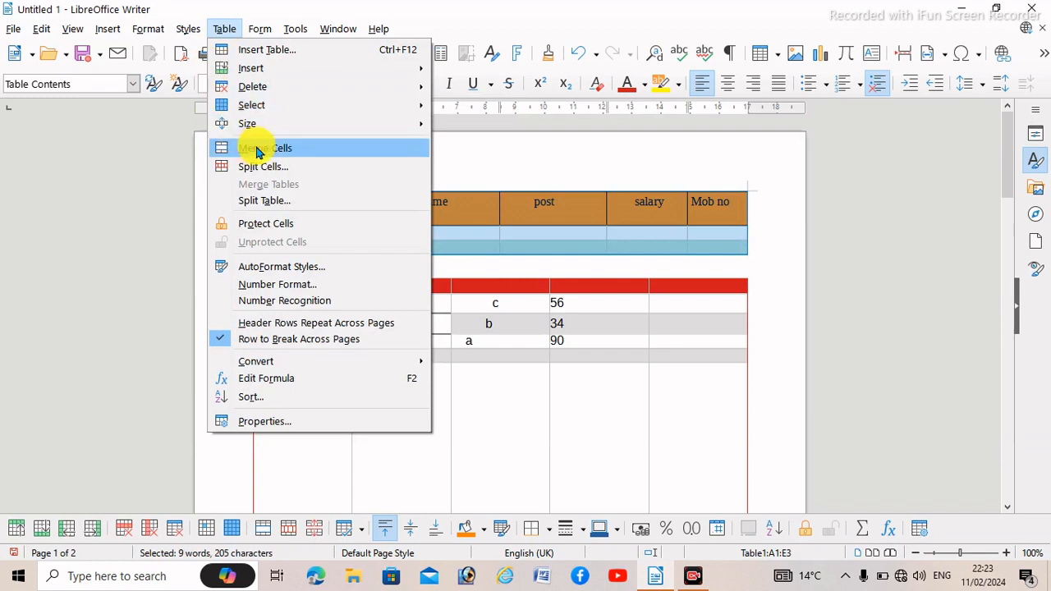
mouse_move(281, 123)
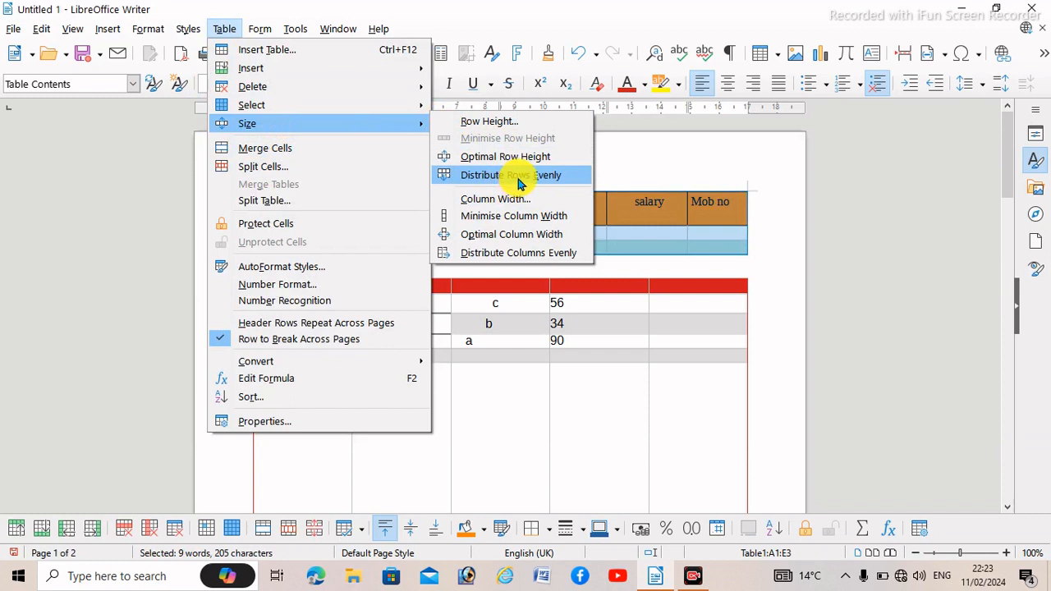
left_click(517, 237)
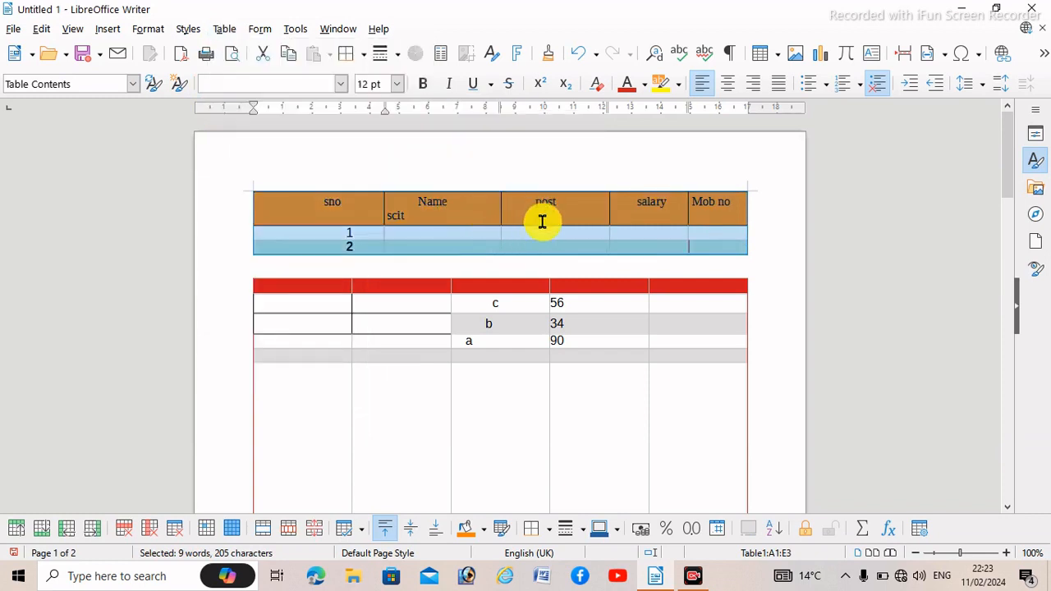
left_click(225, 30)
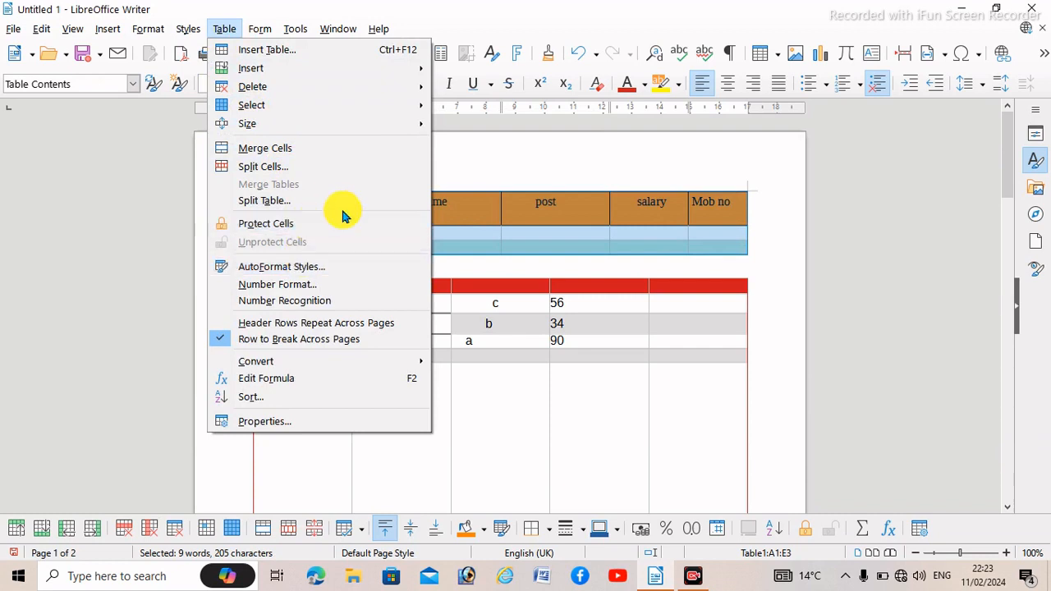
mouse_move(317, 123)
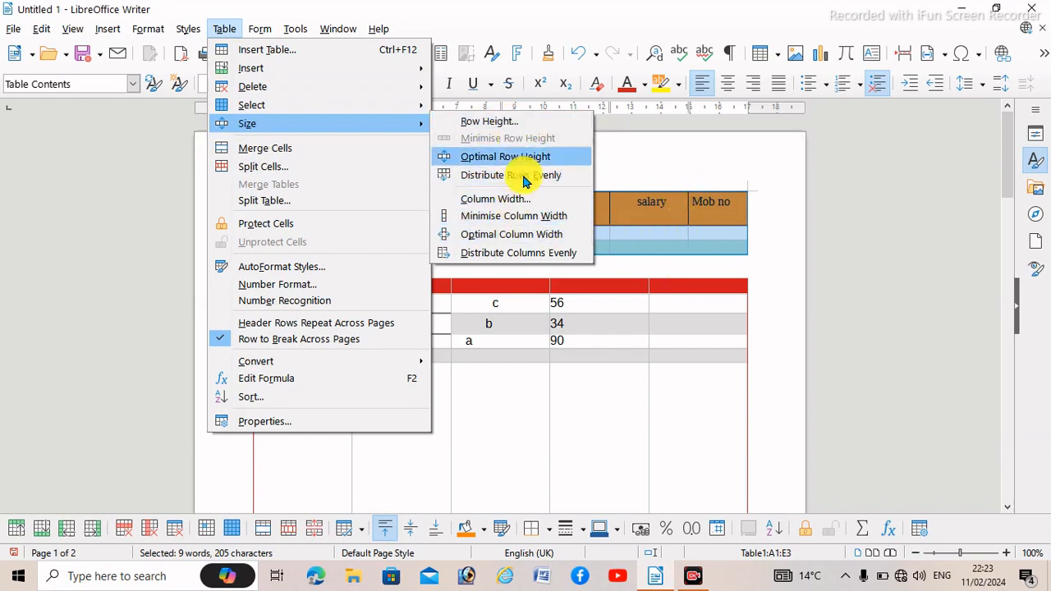
left_click(630, 376)
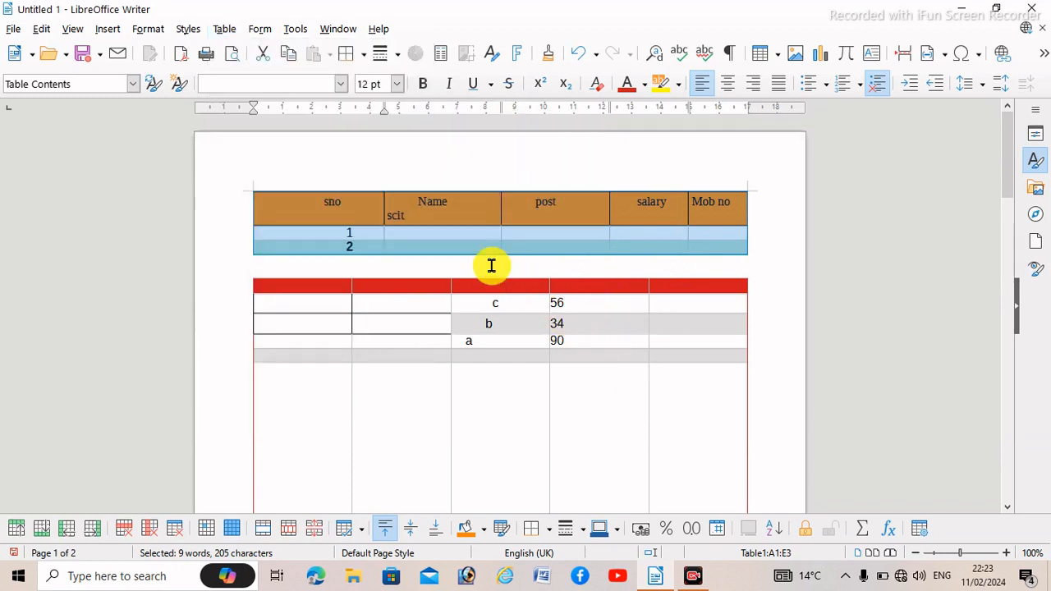
Step: Delete the entire lower table with the red header row
scroll(392, 222, "down", 6)
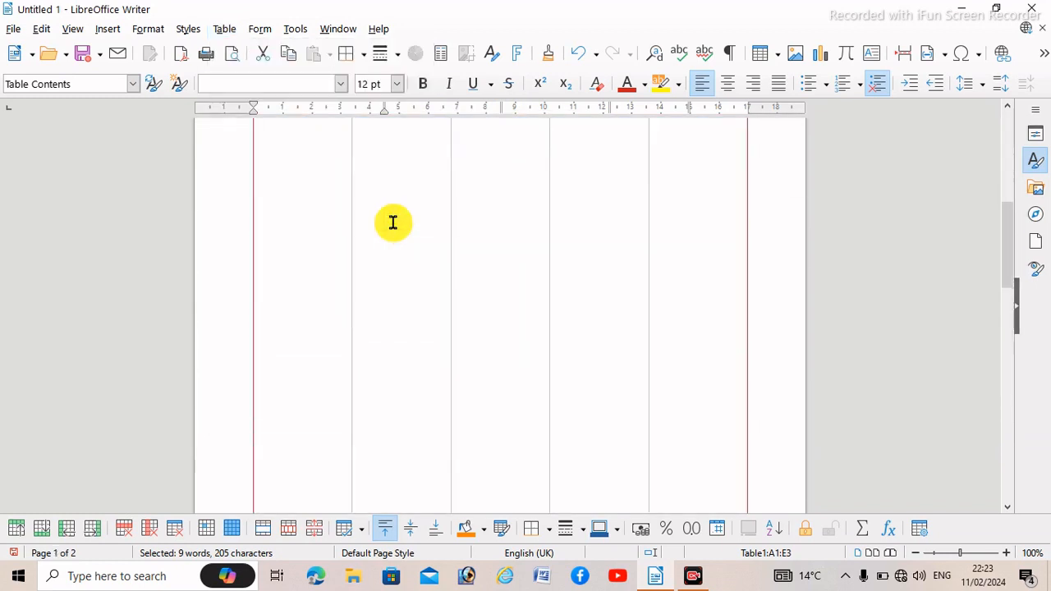
scroll(1010, 164, "up", 5)
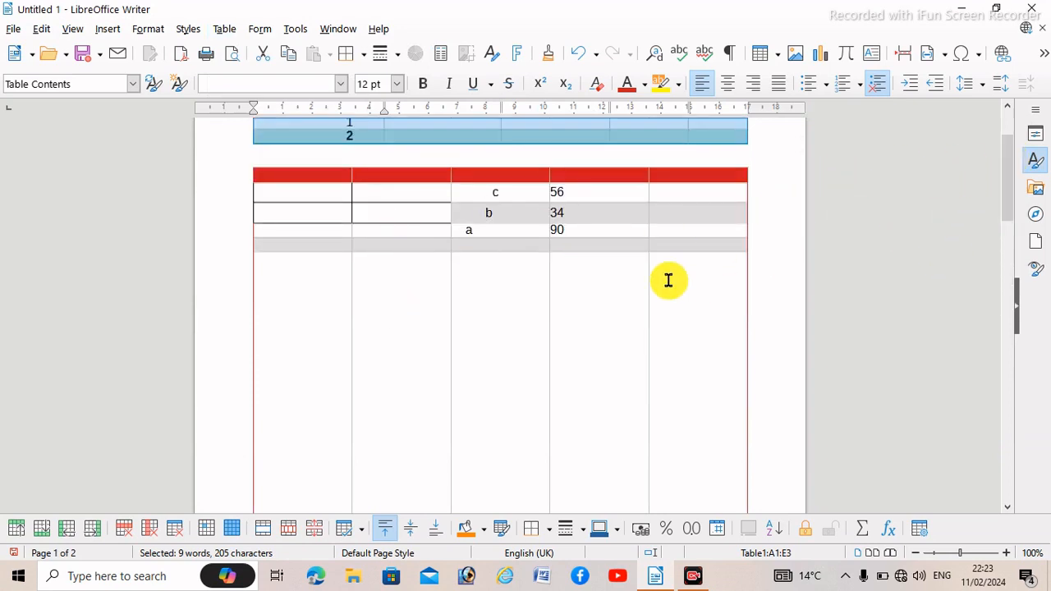
left_click(484, 310)
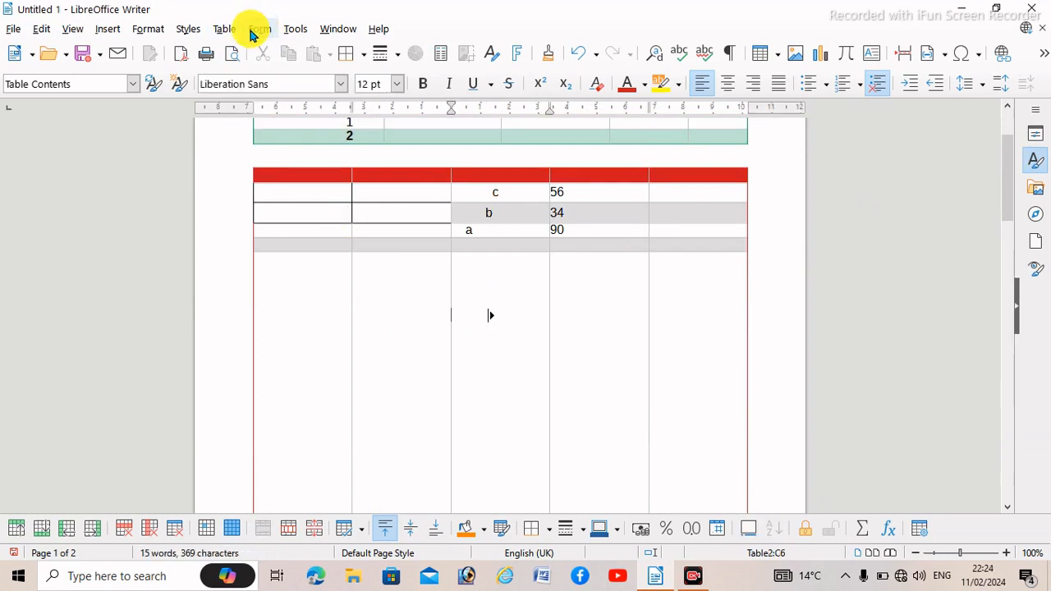
left_click(221, 29)
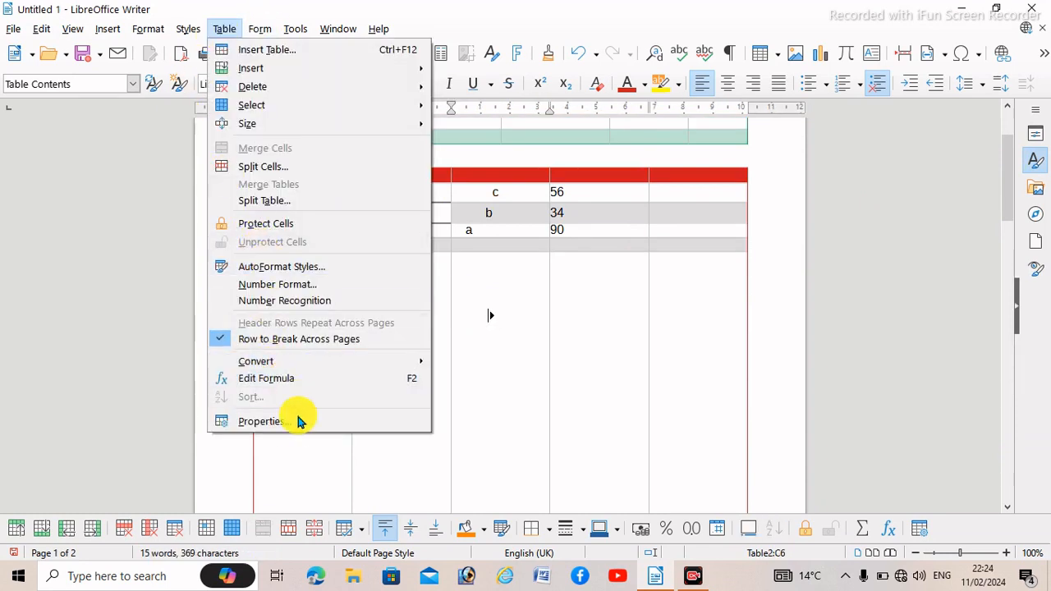
mouse_move(285, 100)
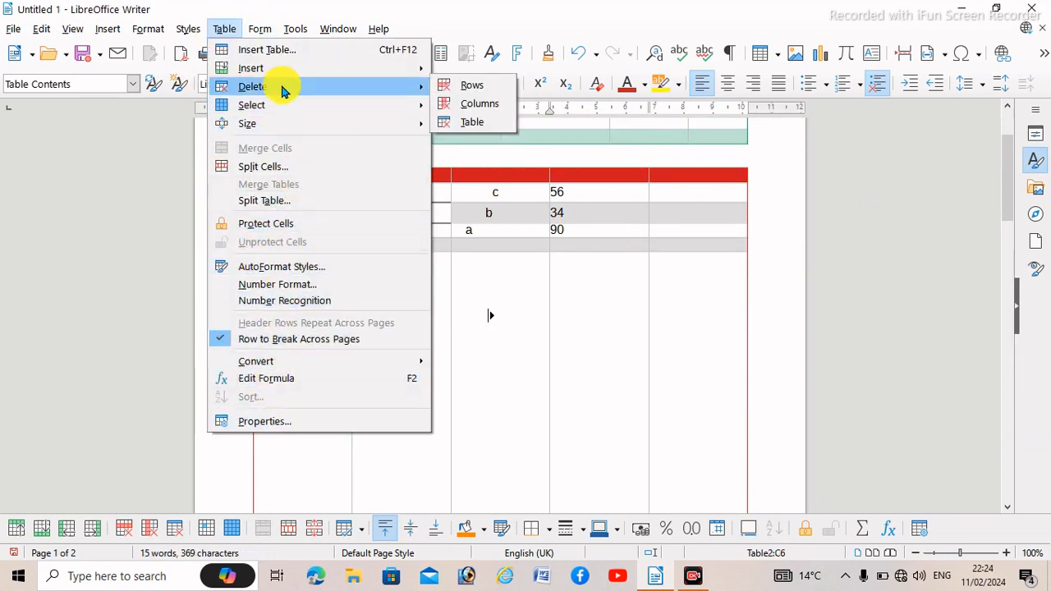
left_click(468, 121)
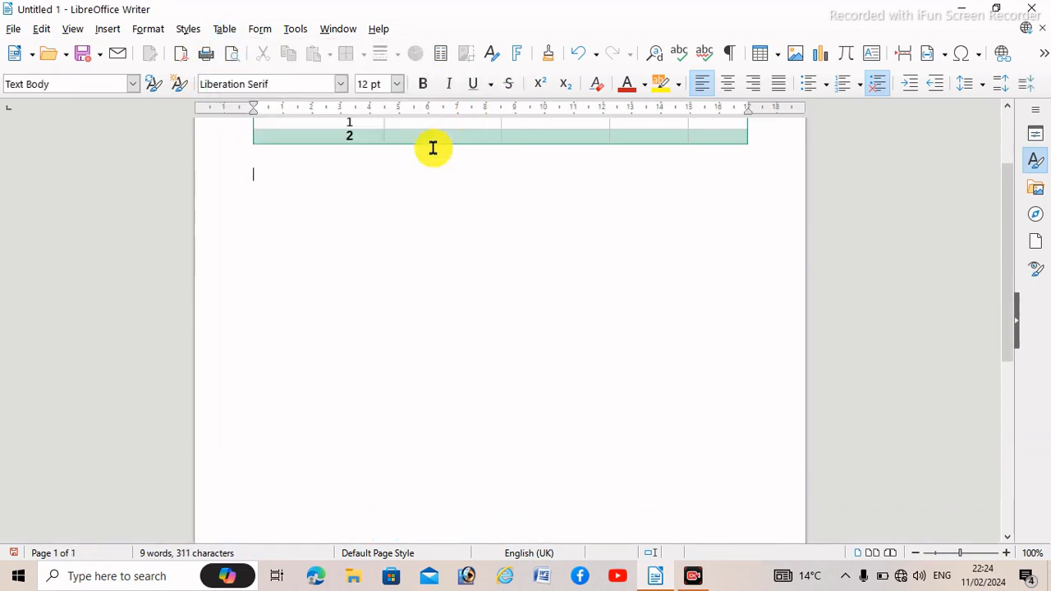
Step: Insert an empty row below the row numbered 2 in the remaining table
left_click(1007, 123)
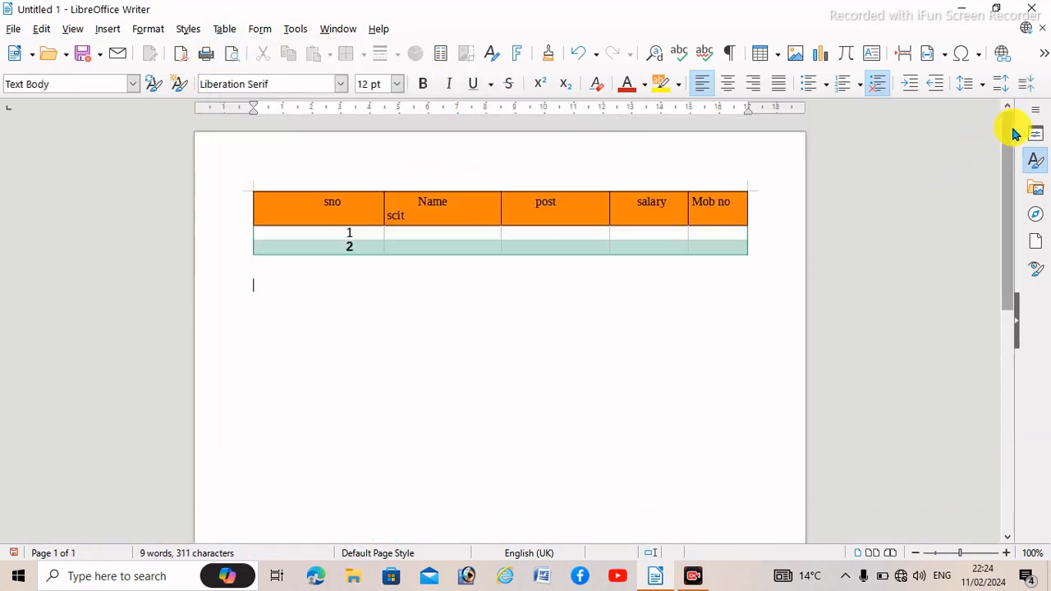
left_click(441, 250)
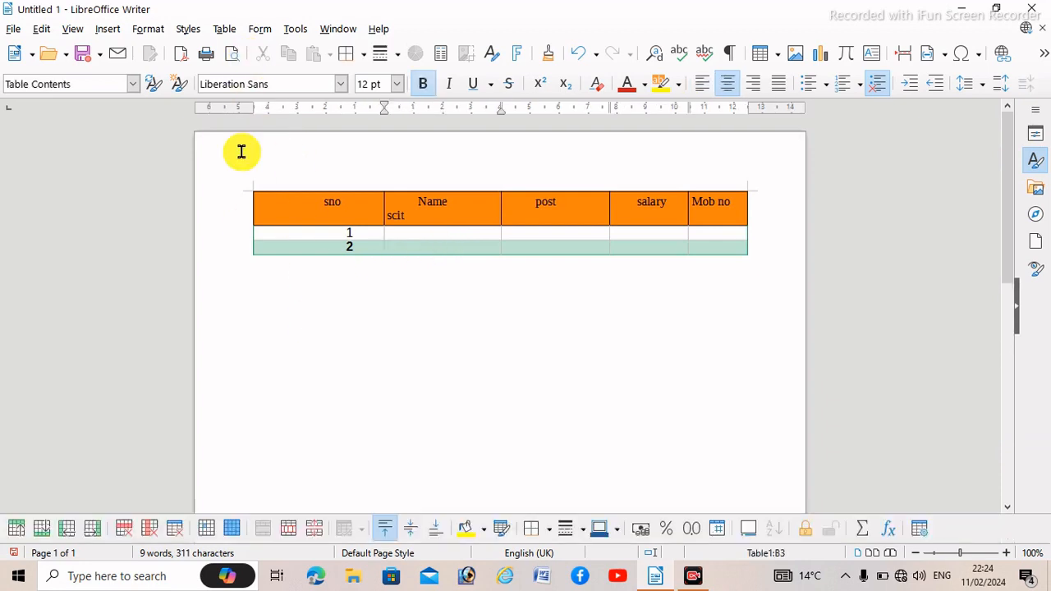
left_click(226, 29)
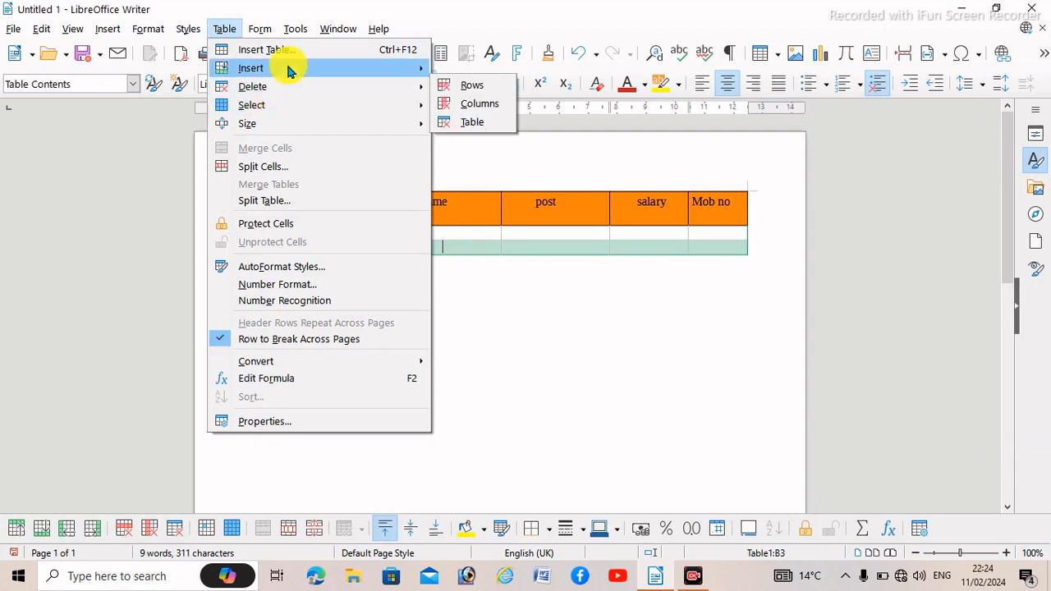
mouse_move(289, 71)
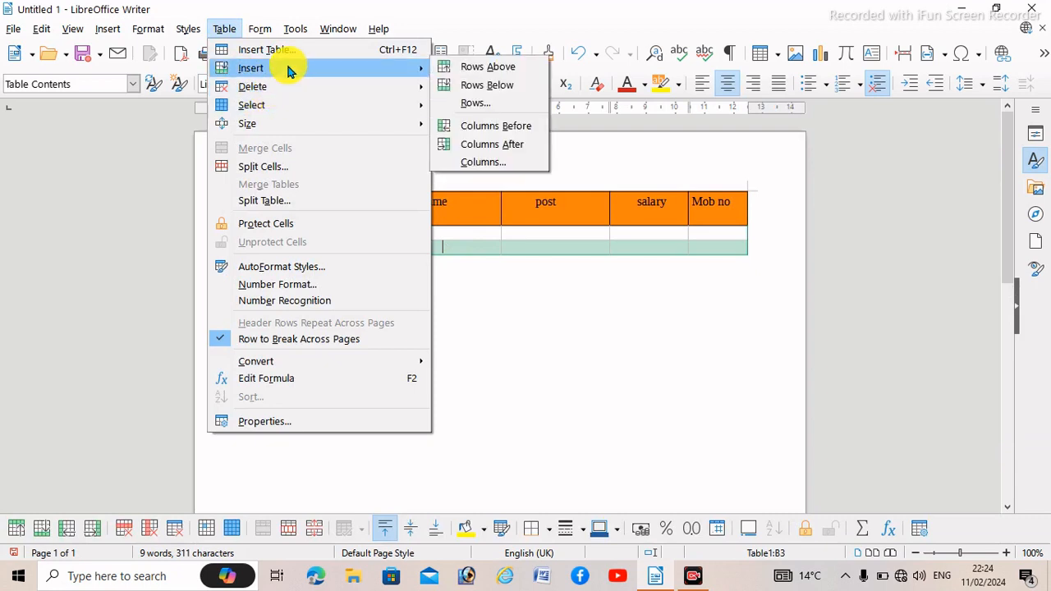
left_click(491, 86)
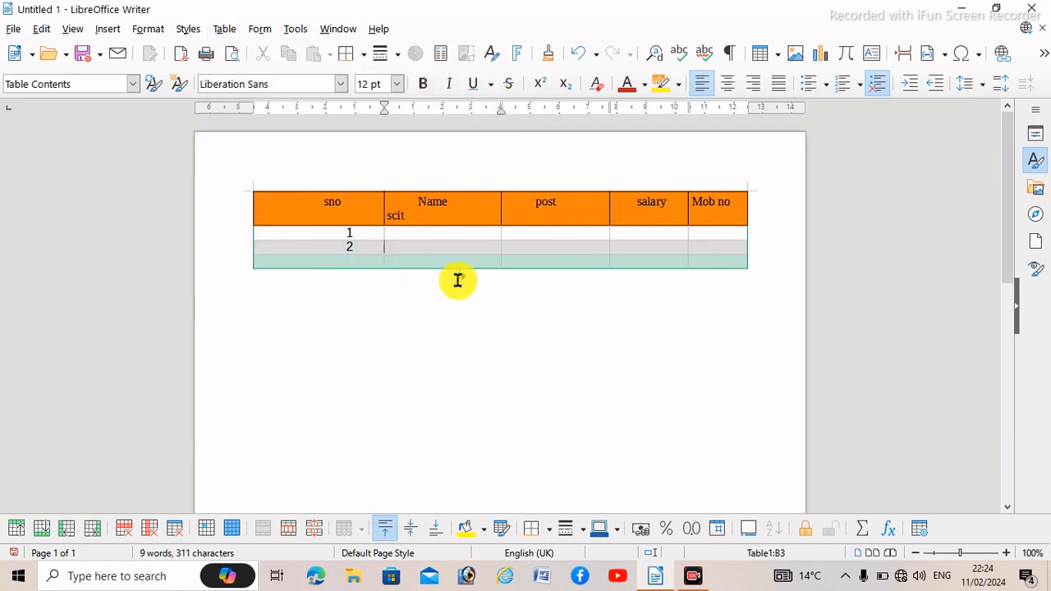
left_click(223, 29)
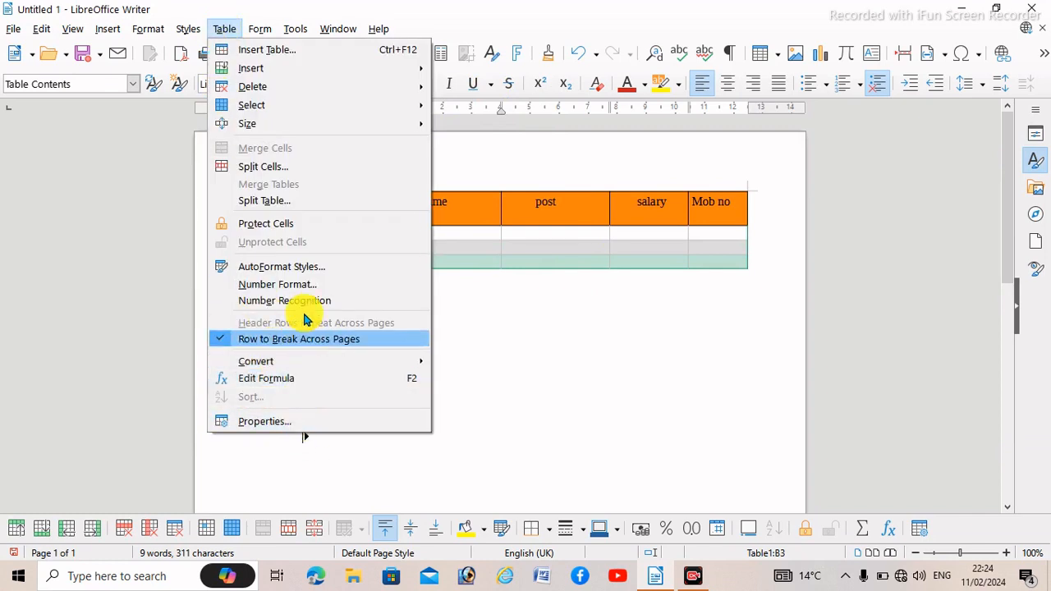
mouse_move(328, 364)
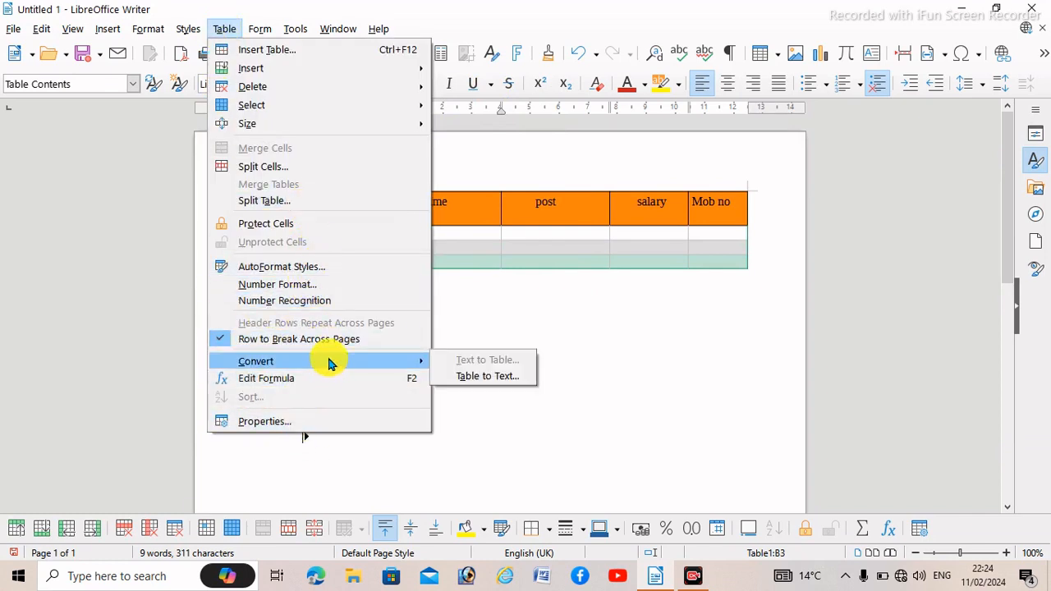
left_click(498, 414)
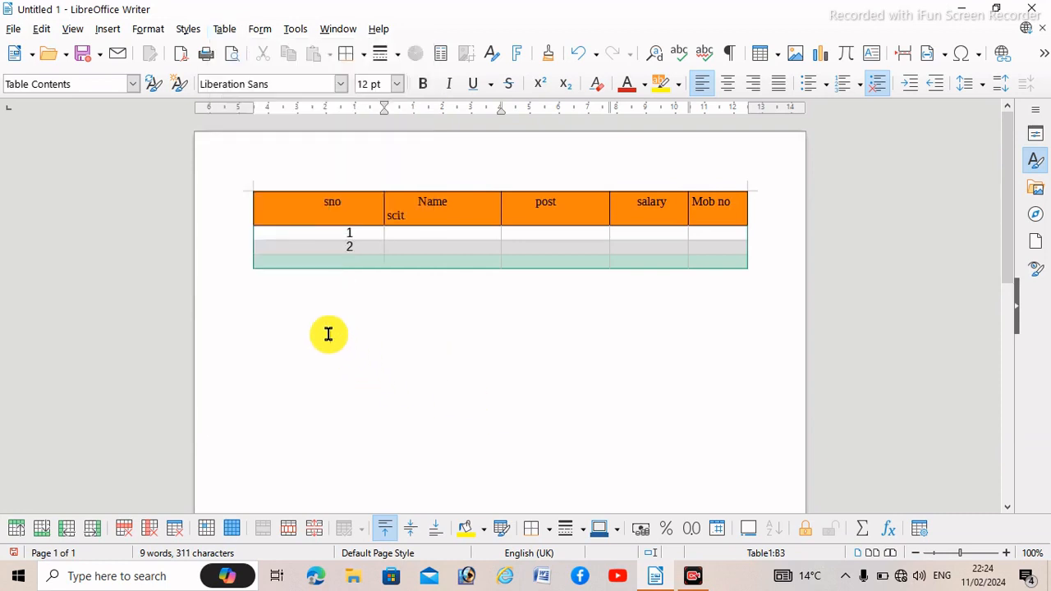
Step: Write the line "name rollno class" in the empty area below the table
left_click(328, 334)
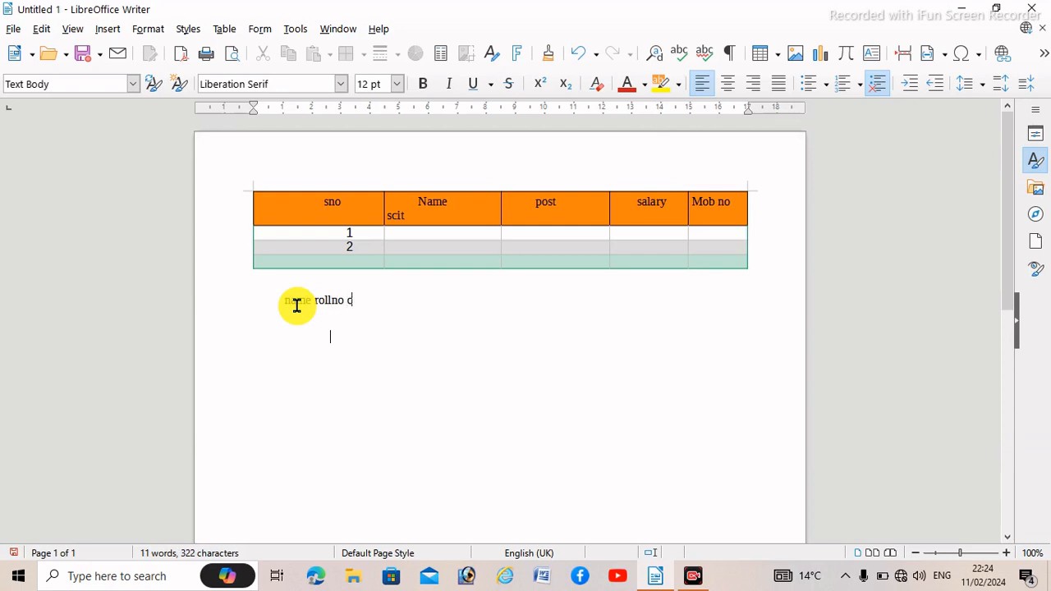
left_click(465, 365)
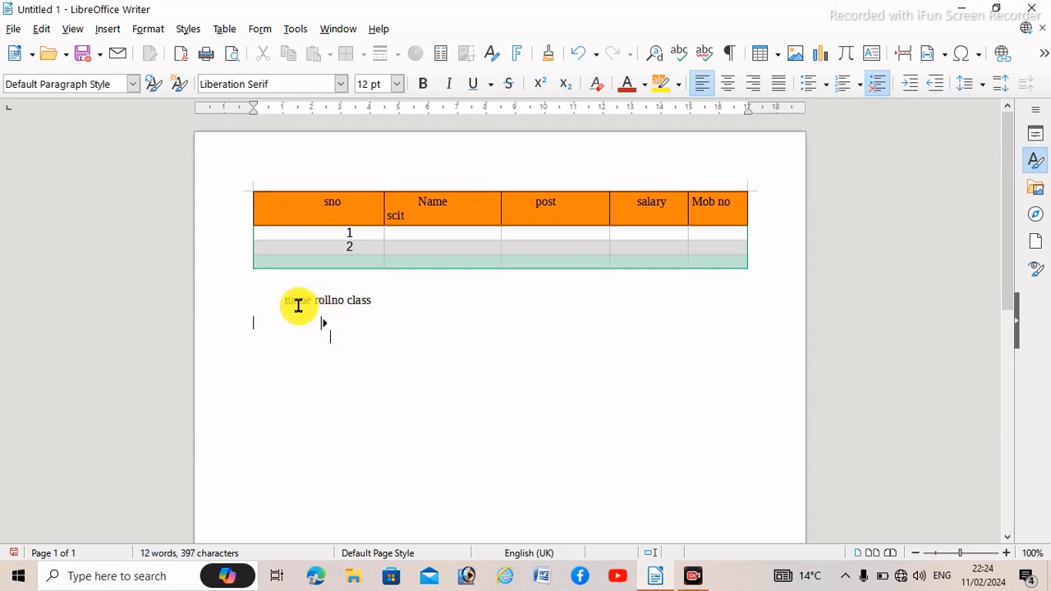
Step: Convert the line "name rollno class" to a table, separating at a space as the Other character, with a repeated heading of 1 row
double_click(299, 299)
left_click_drag(298, 300, 373, 300)
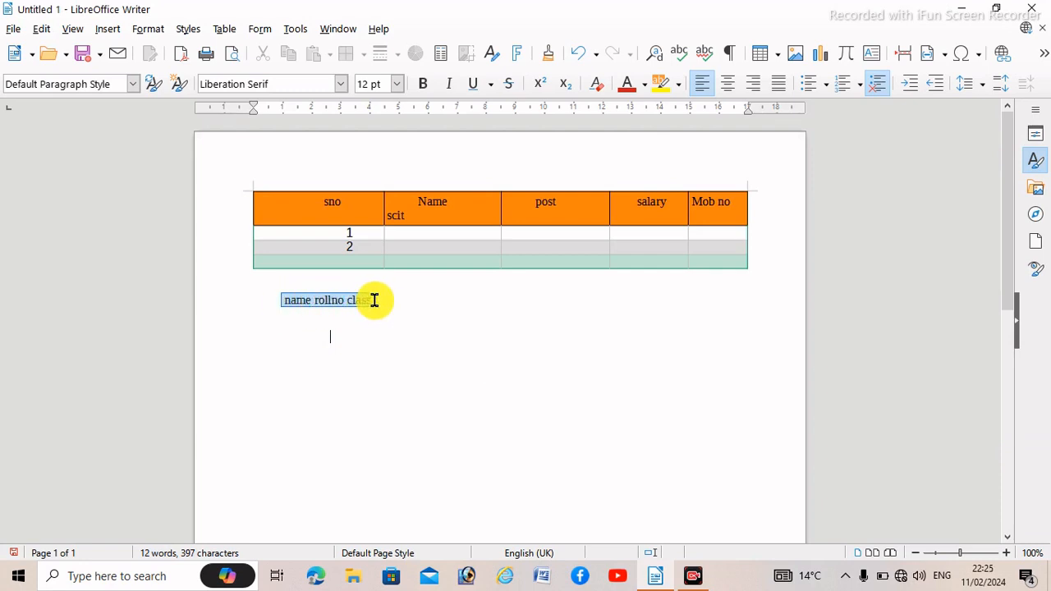
left_click(222, 30)
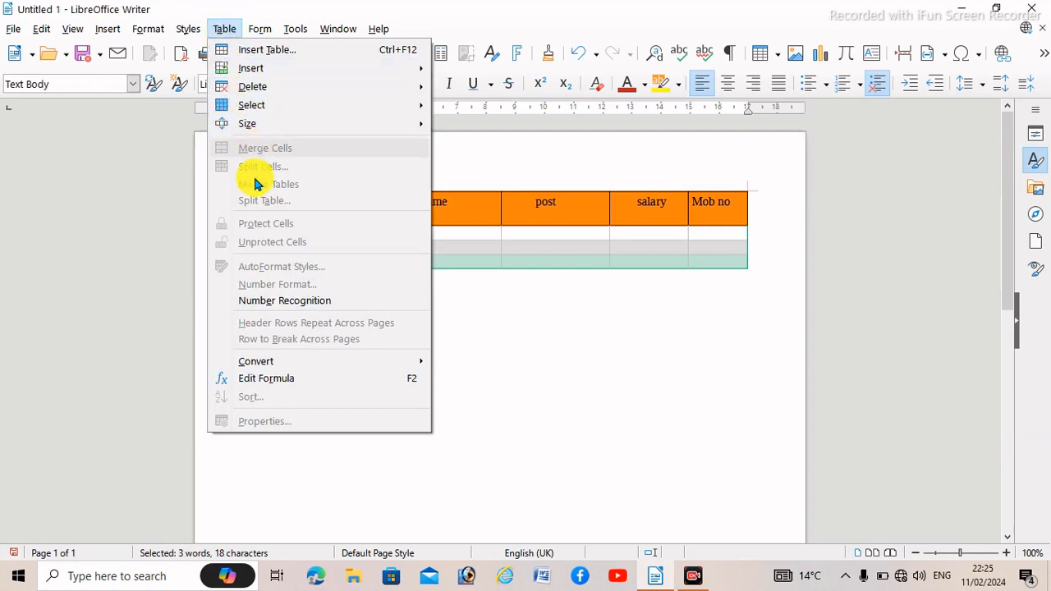
mouse_move(314, 362)
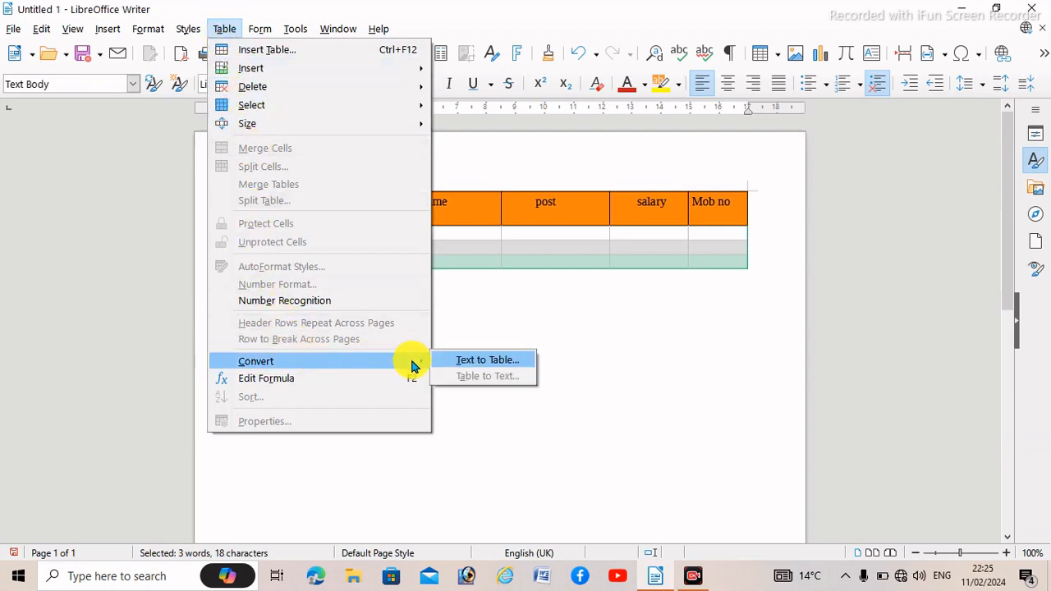
left_click(467, 361)
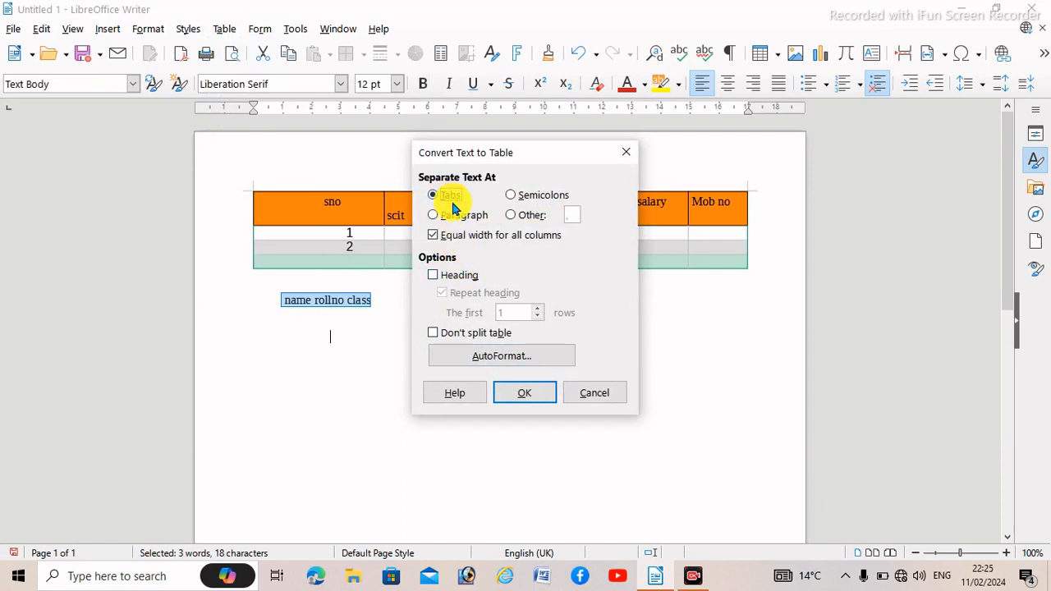
left_click(531, 217)
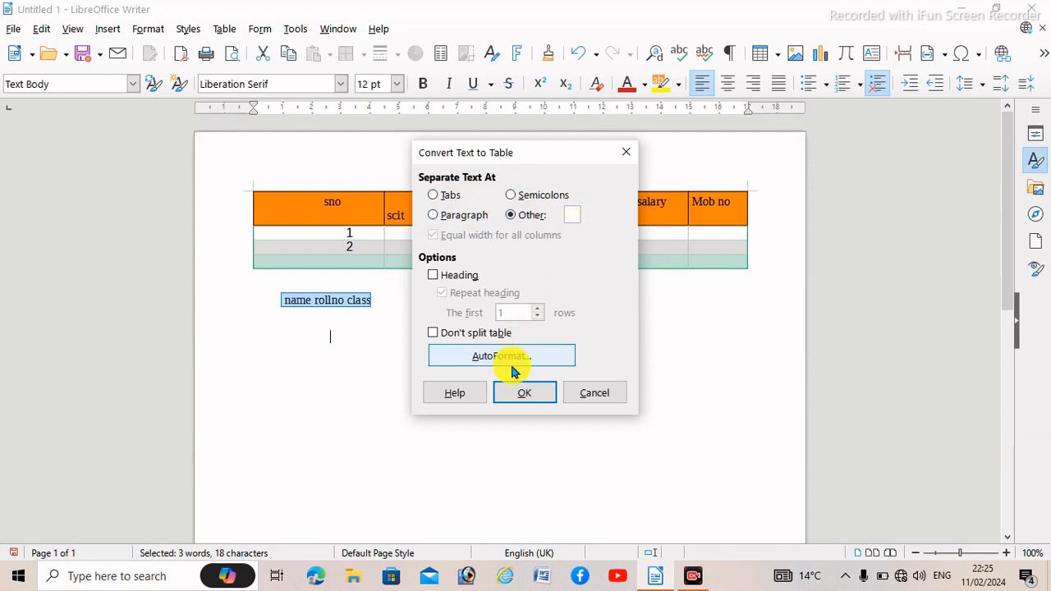
left_click(434, 276)
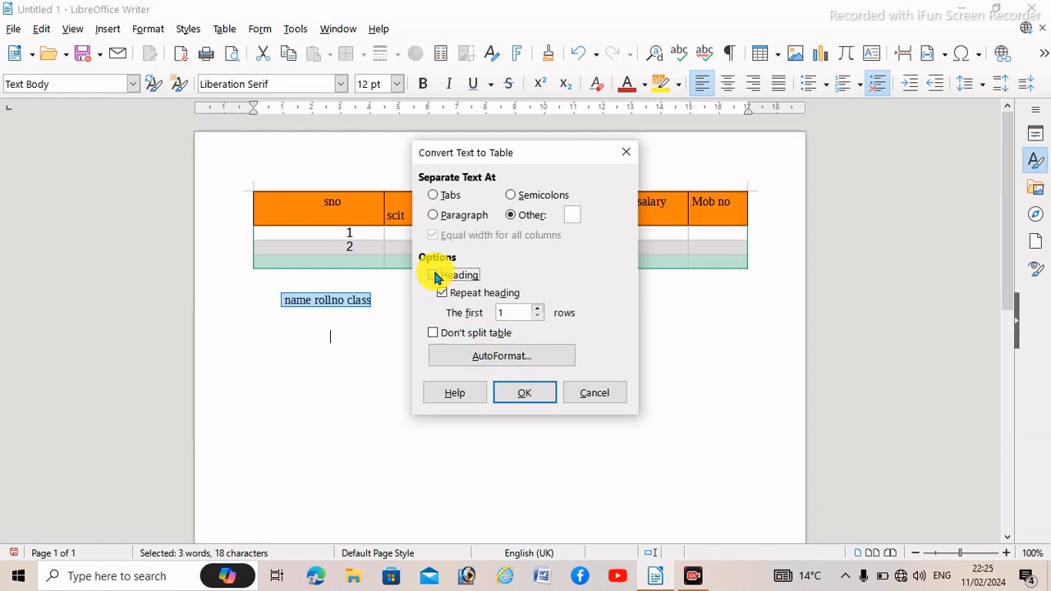
left_click(520, 392)
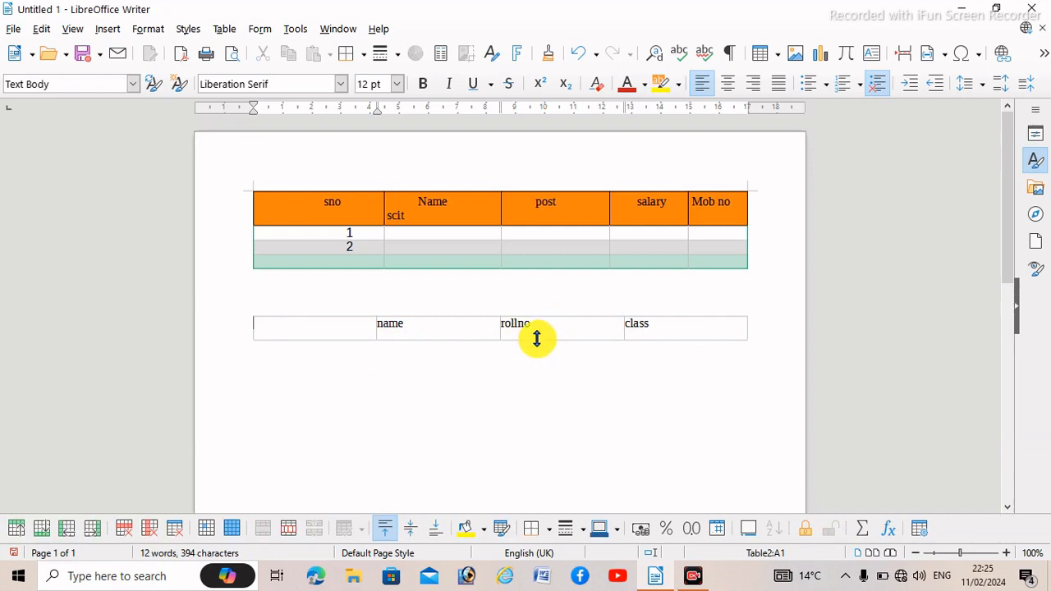
Step: Add four empty rows below the name, rollno and class row of the converted table
left_click(450, 335)
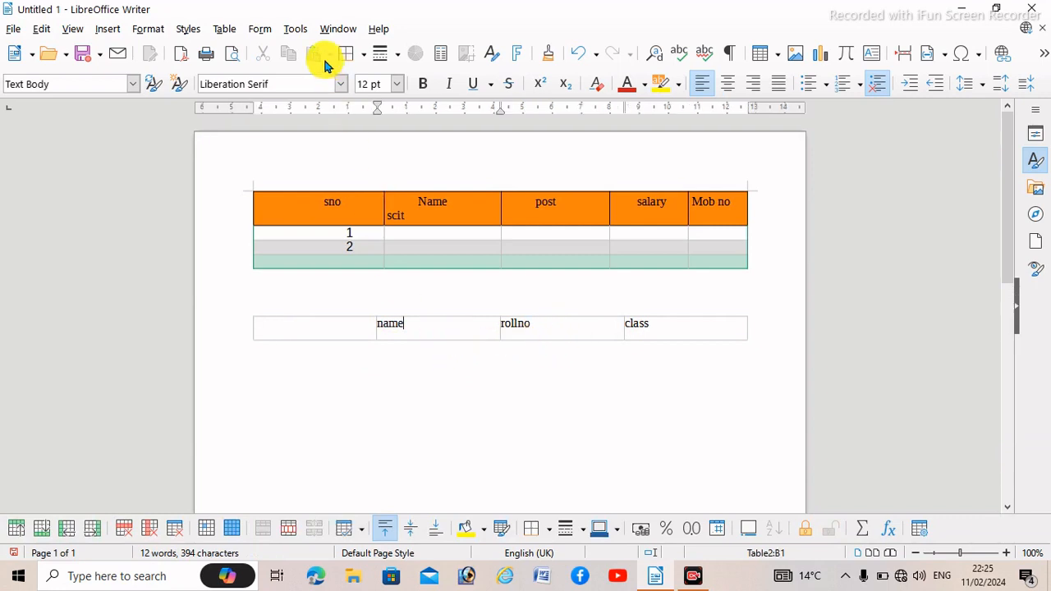
double_click(43, 528)
double_click(43, 529)
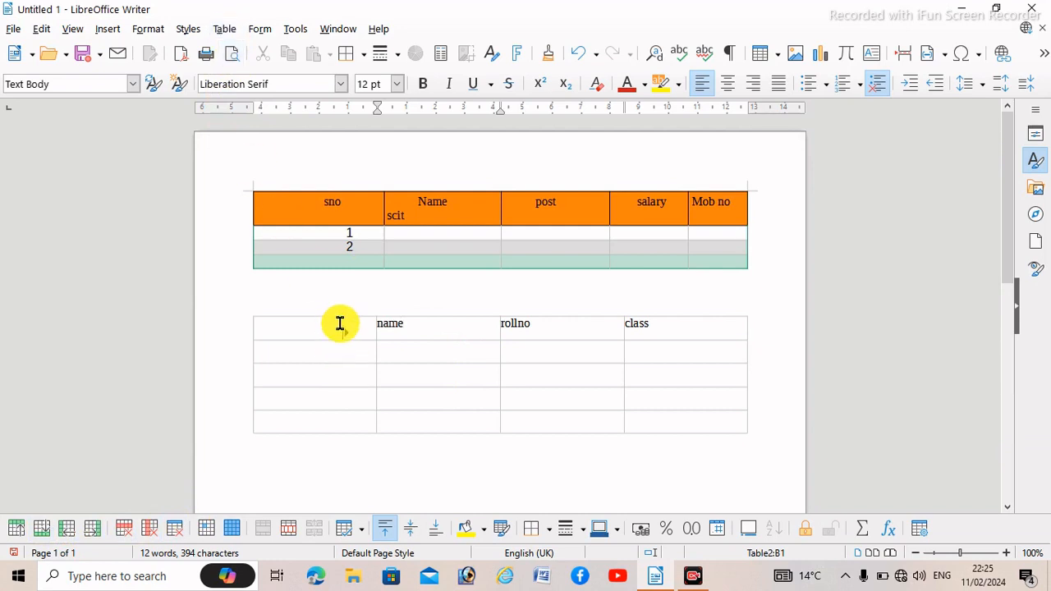
left_click(228, 28)
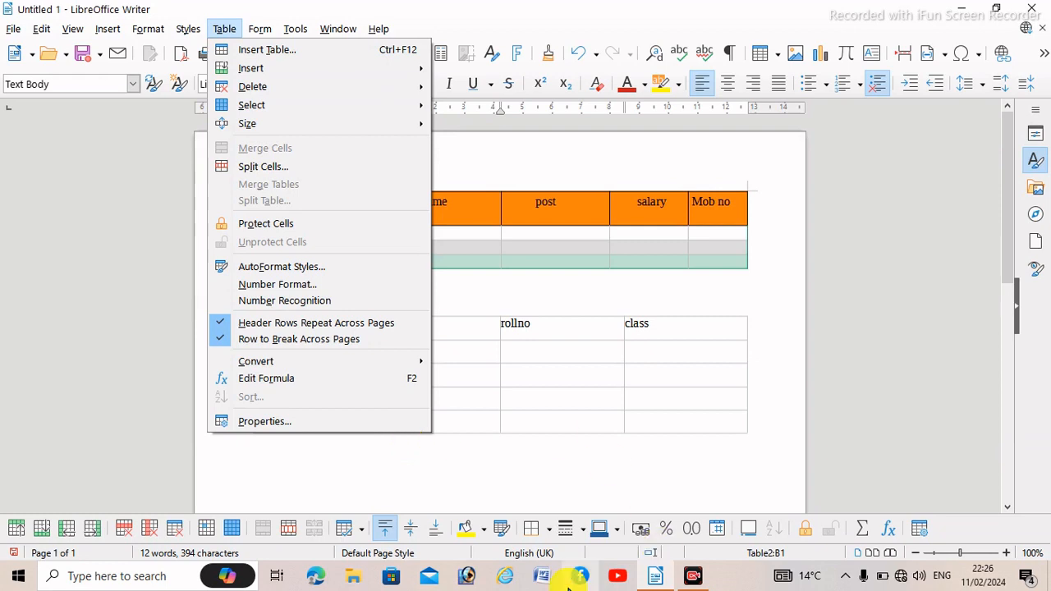
left_click(616, 443)
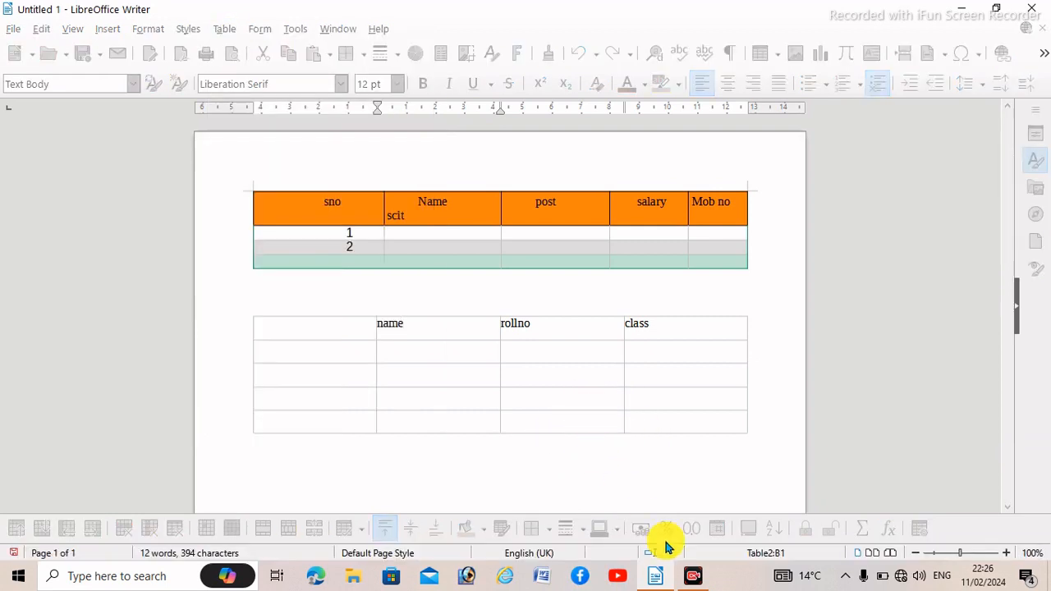